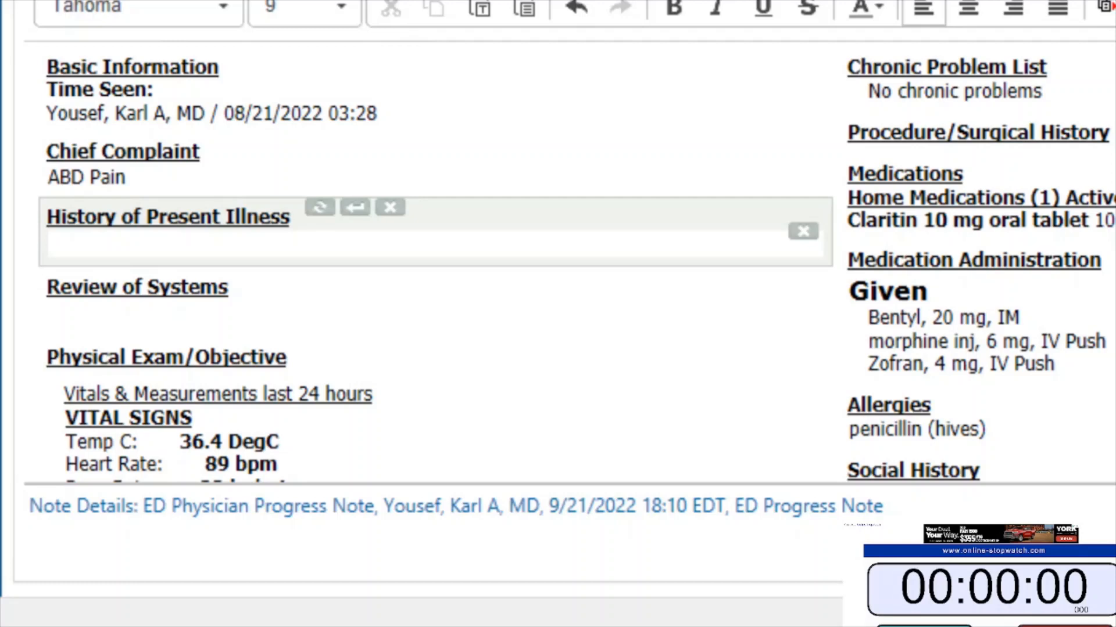
{"action": "key", "text": "alt+Tab"}
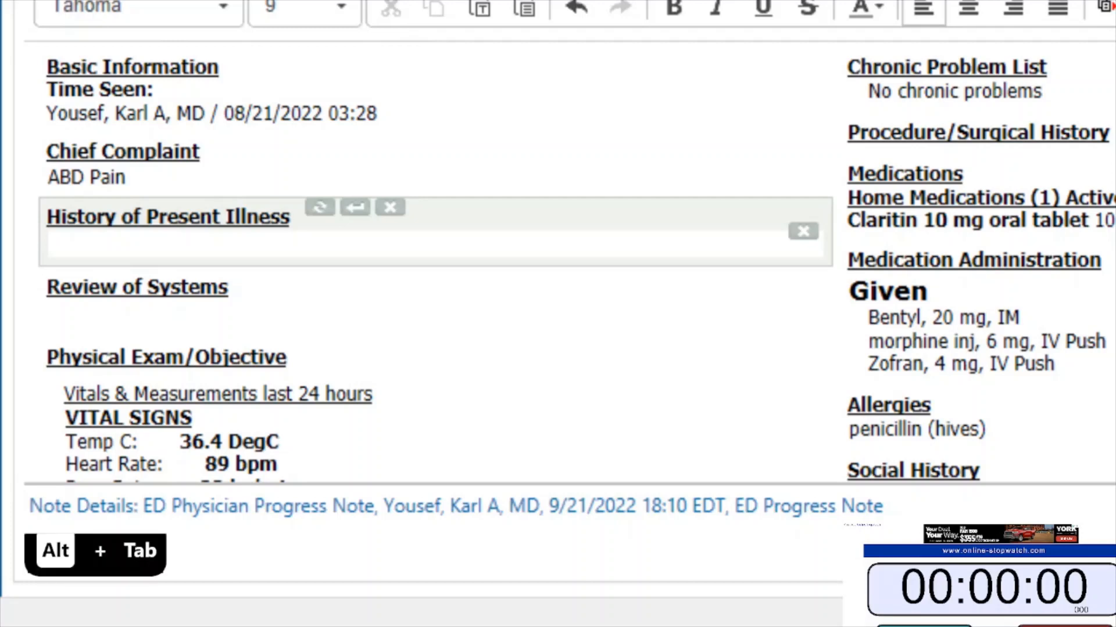
{"action": "key", "text": "alt+Tab"}
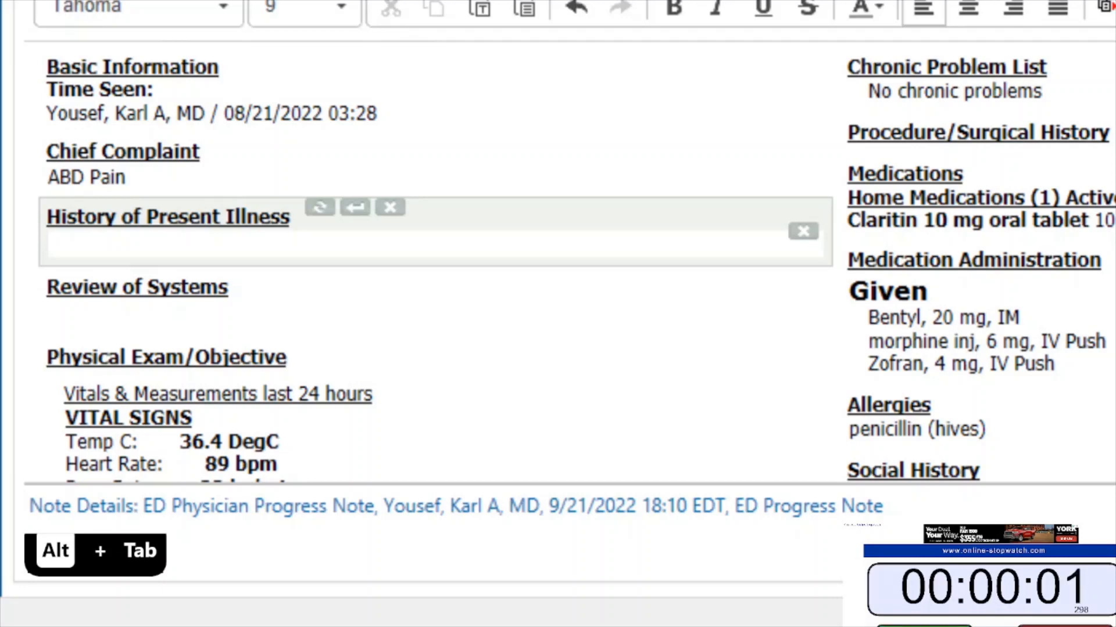
Step: Insert the .hpi auto-text template under History of Present Illness
{"action": "left_click", "coordinate": [72, 247]}
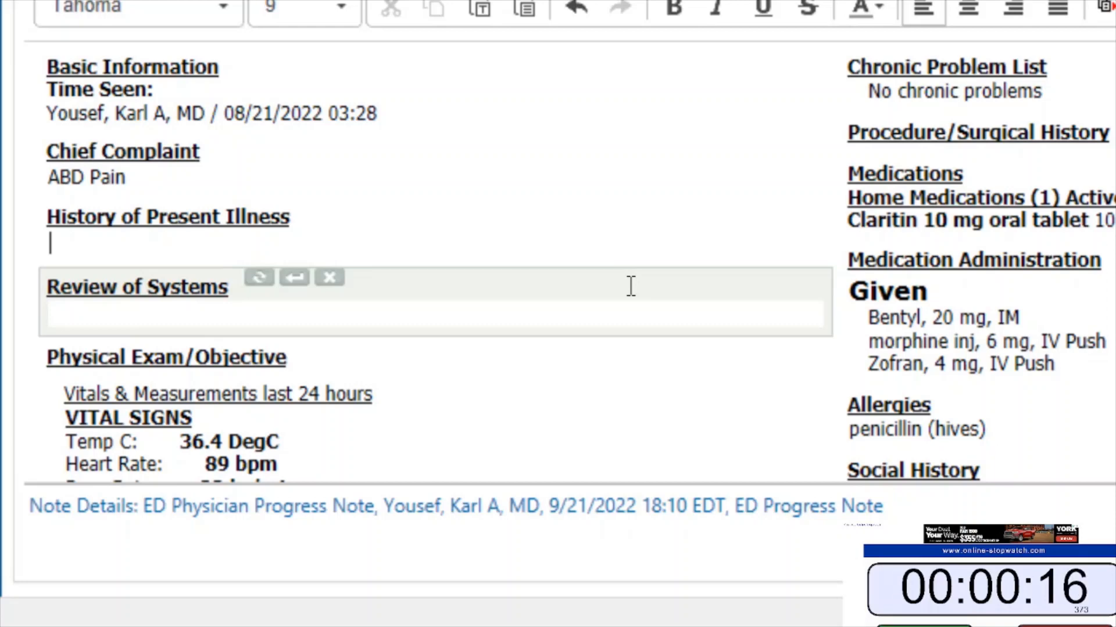
{"action": "type", "text": ".hpi"}
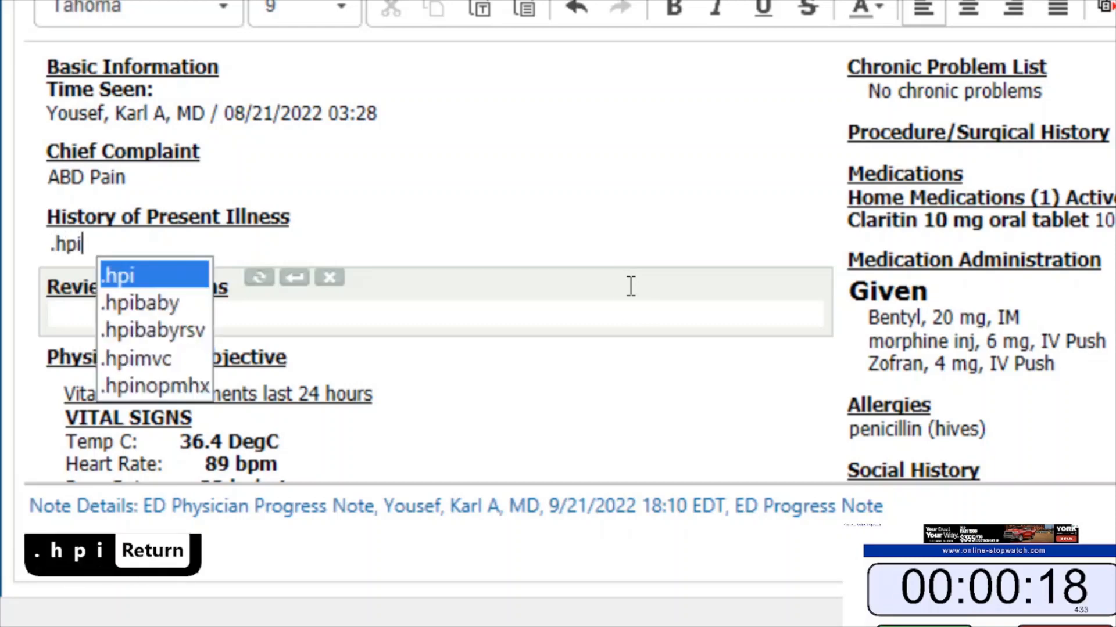
{"action": "key", "text": "Return"}
Step: Fill the past medical history placeholder (pmhx) with "Crohn's on Humira and Bentyl"
{"action": "key", "text": "F3"}
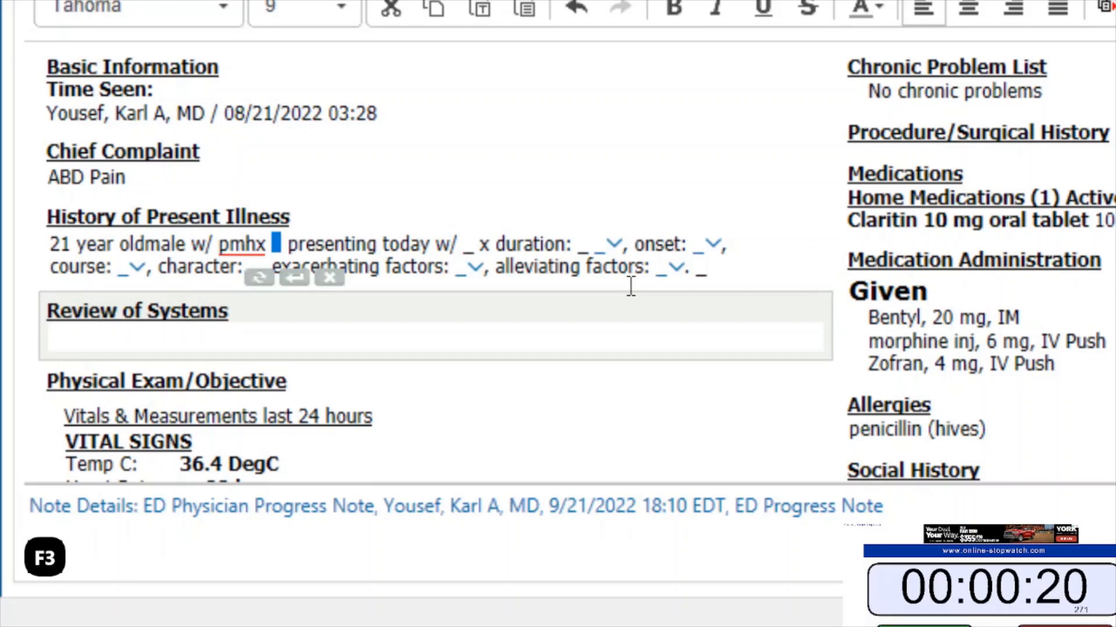
{"action": "type", "text": "Crohs"}
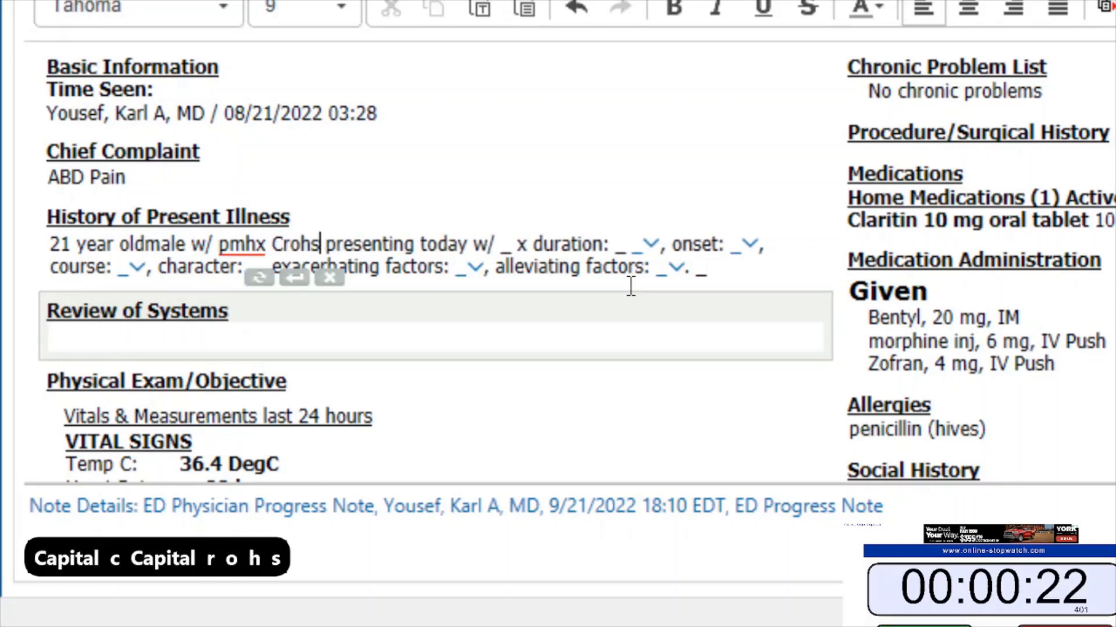
{"action": "key", "text": "BackSpace"}
{"action": "type", "text": "n's on "}
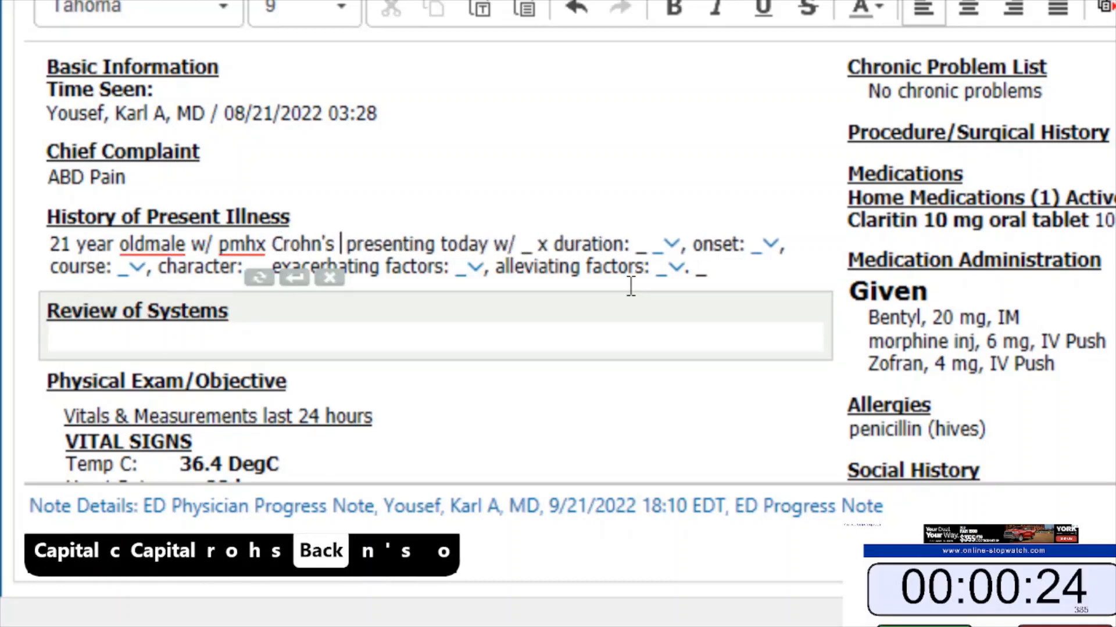
{"action": "type", "text": "Humira and "}
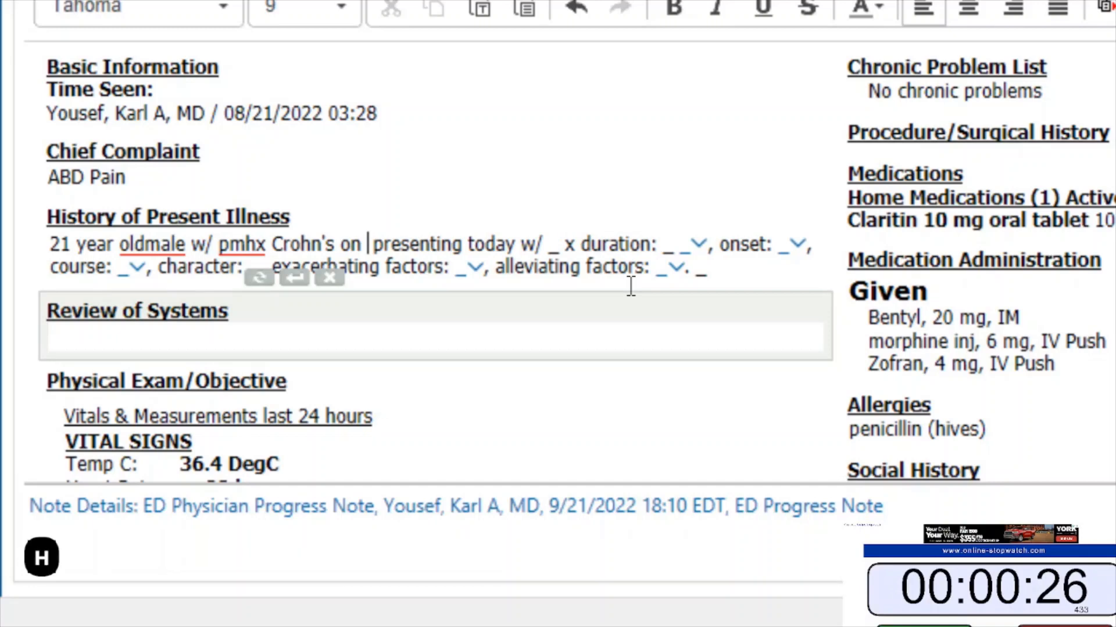
{"action": "type", "text": "Bentyl"}
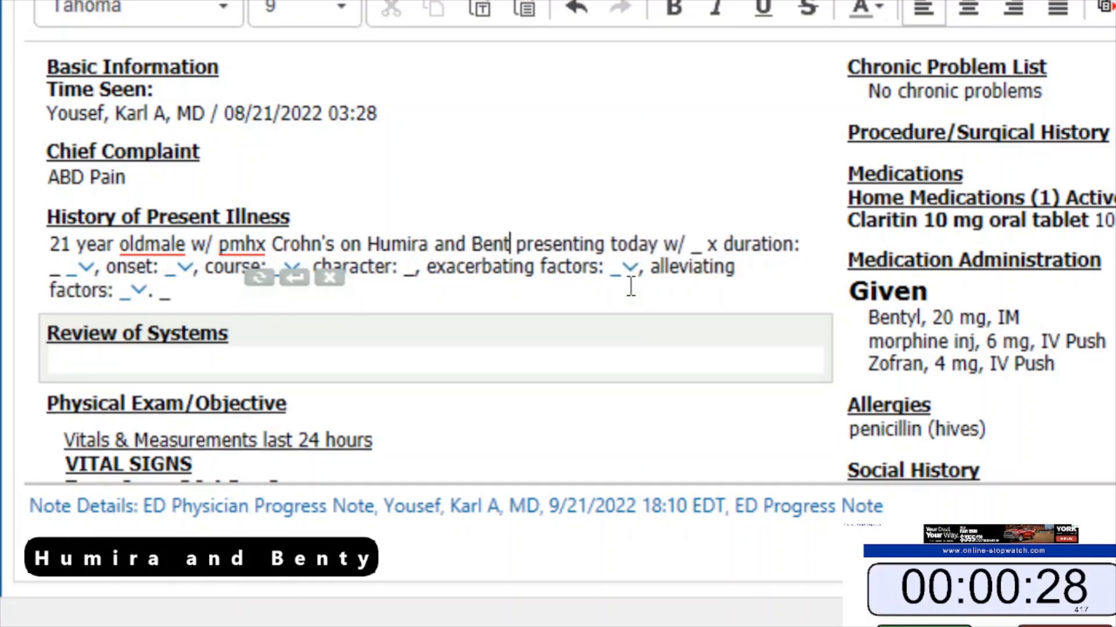
Step: Enter "Abd pain" as the presenting complaint and "5 days" as its duration, clearing the extra duration unit placeholder
{"action": "key", "text": "F3"}
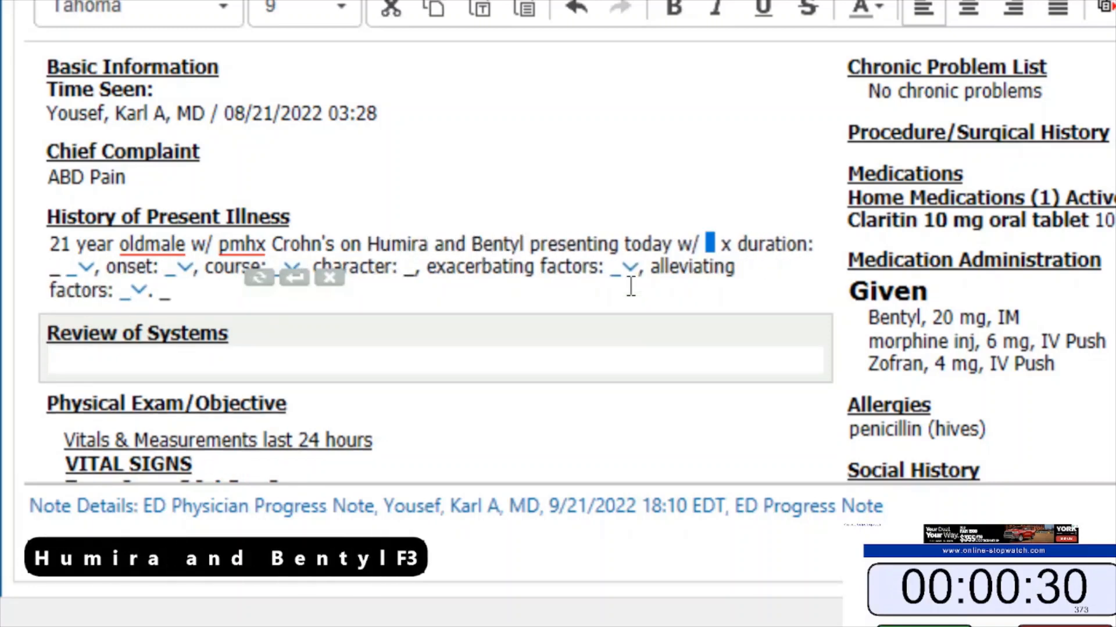
{"action": "type", "text": "Abd pain"}
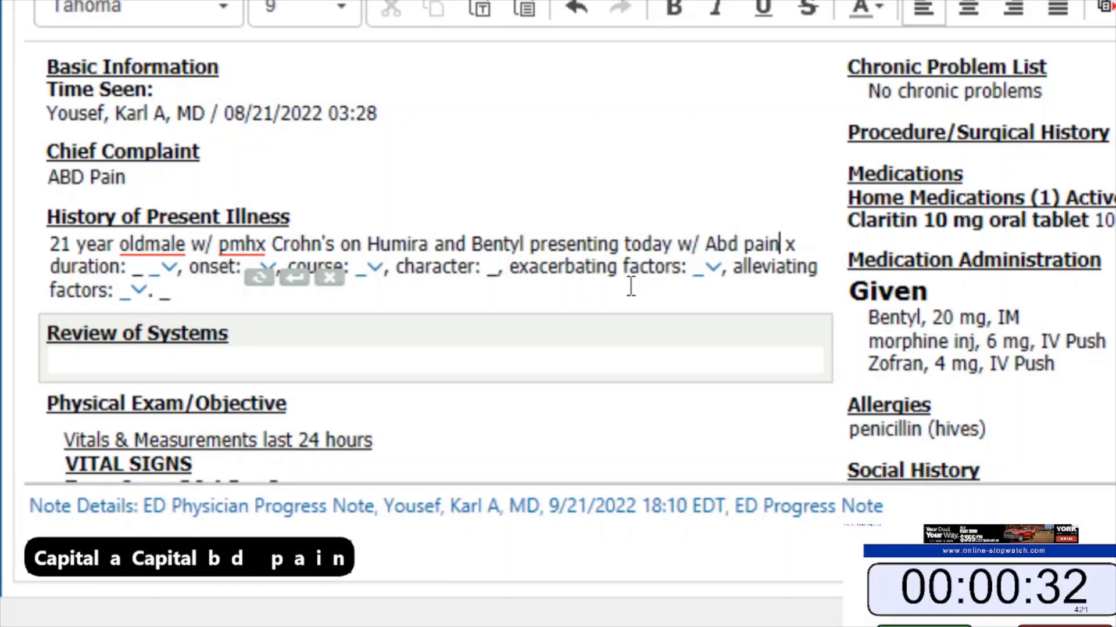
{"action": "key", "text": "F3"}
{"action": "type", "text": "5 days"}
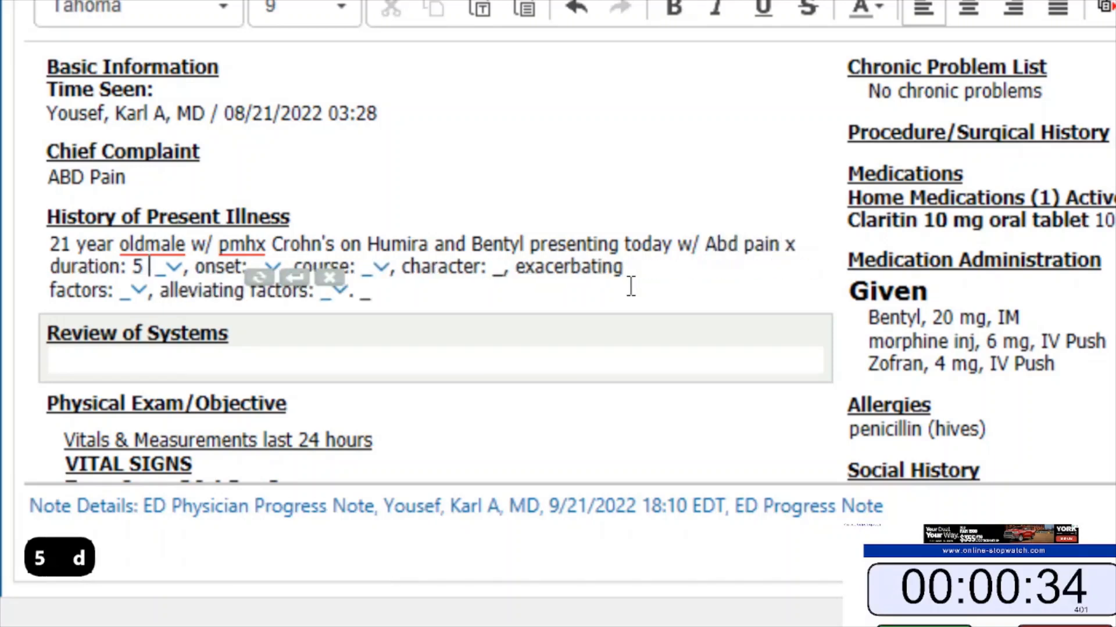
{"action": "key", "text": "F3"}
{"action": "key", "text": "BackSpace"}
Step: Set the onset to gradual and the course to intermittent using their dot-phrases
{"action": "key", "text": "F3"}
{"action": "type", "text": ".gra"}
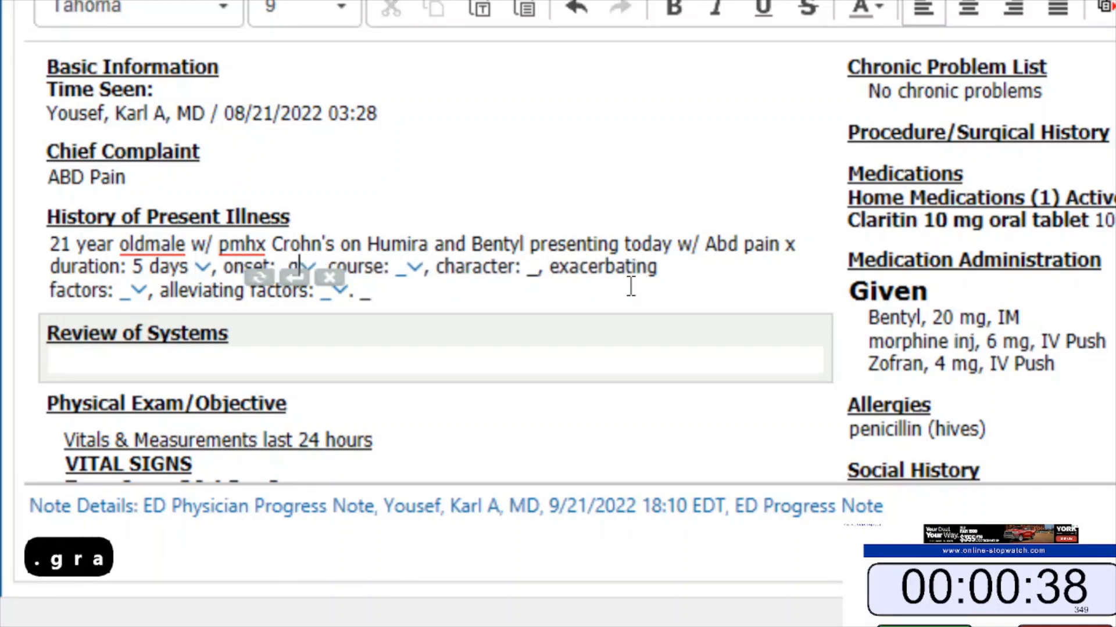
{"action": "key", "text": "Return"}
{"action": "key", "text": "F3"}
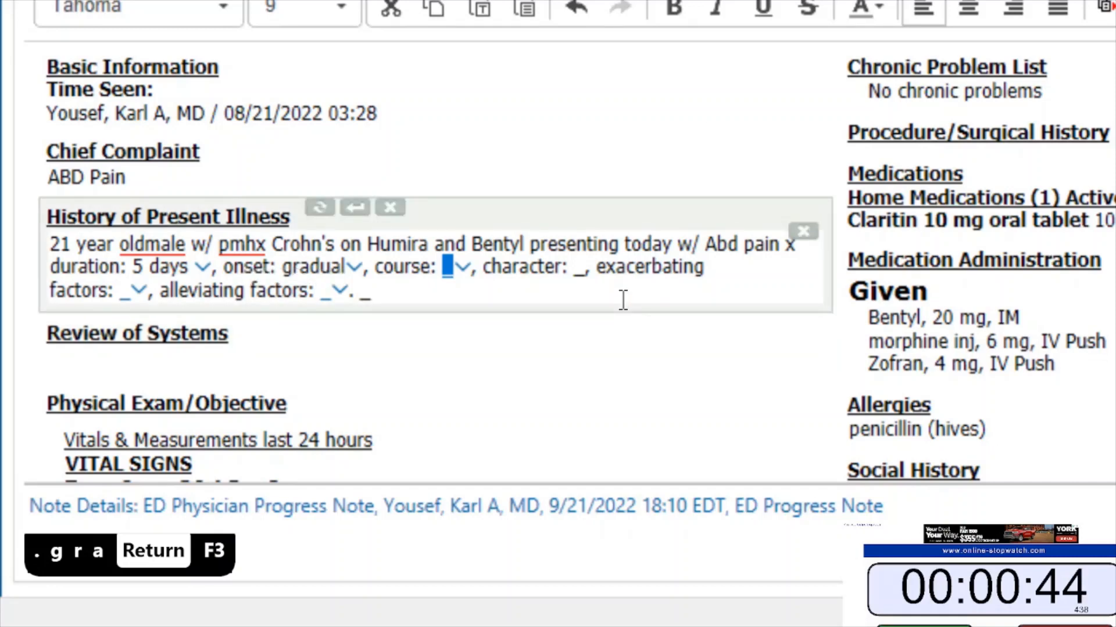
{"action": "type", "text": ".int"}
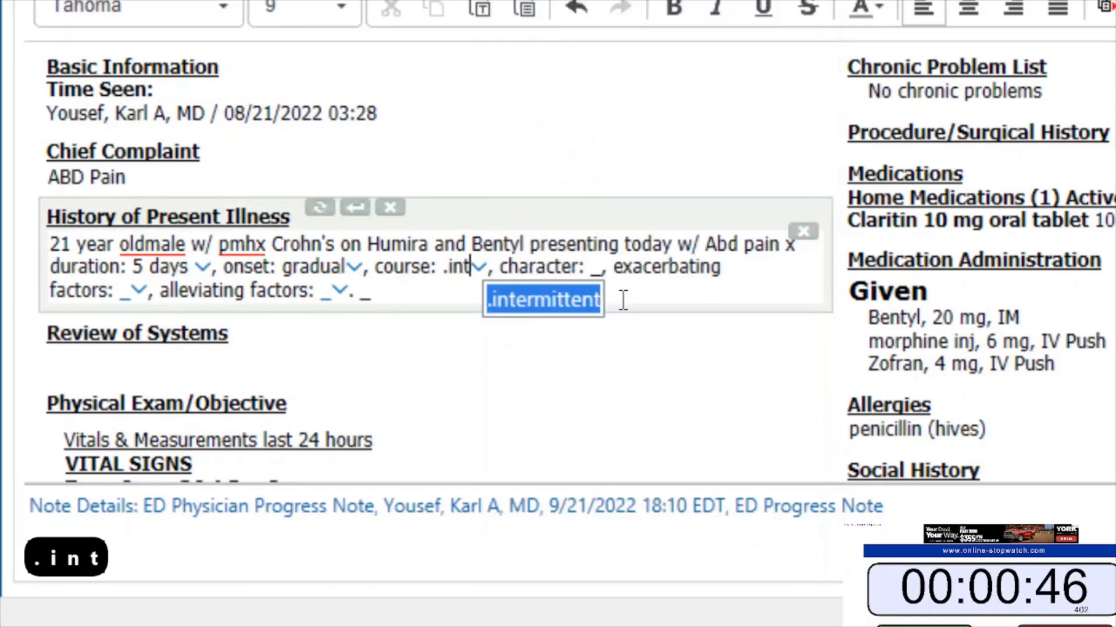
{"action": "key", "text": "Return"}
Step: Fill the character placeholder with "Dull" followed by an additional underscore placeholder
{"action": "key", "text": "F3"}
{"action": "key", "text": "F3"}
{"action": "key", "text": "F3"}
{"action": "key", "text": "F3"}
{"action": "key", "text": "F3"}
{"action": "key", "text": "F3"}
{"action": "key", "text": "F3"}
{"action": "key", "text": "F3"}
{"action": "key", "text": "F3"}
{"action": "key", "text": "F3"}
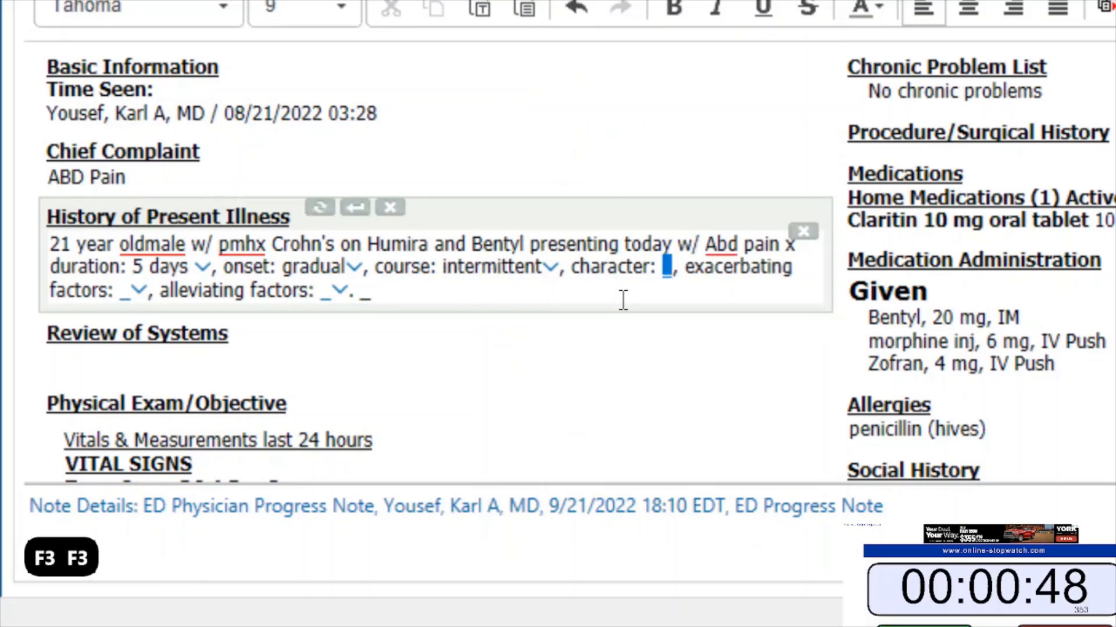
{"action": "key", "text": "F3"}
{"action": "key", "text": "F3"}
{"action": "key", "text": "F3"}
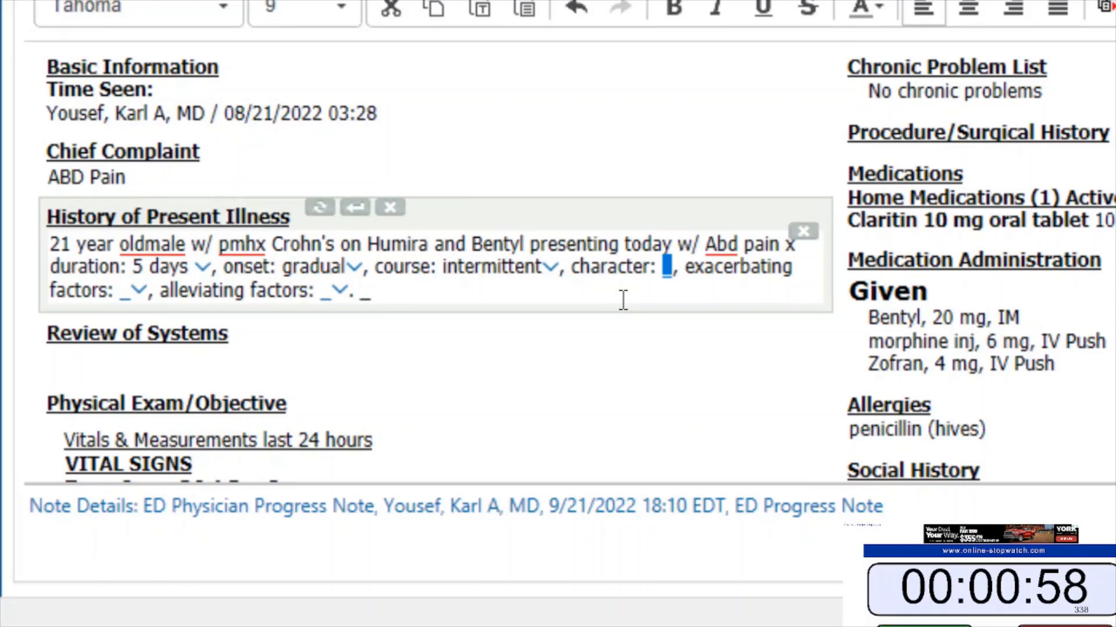
{"action": "type", "text": "Dull"}
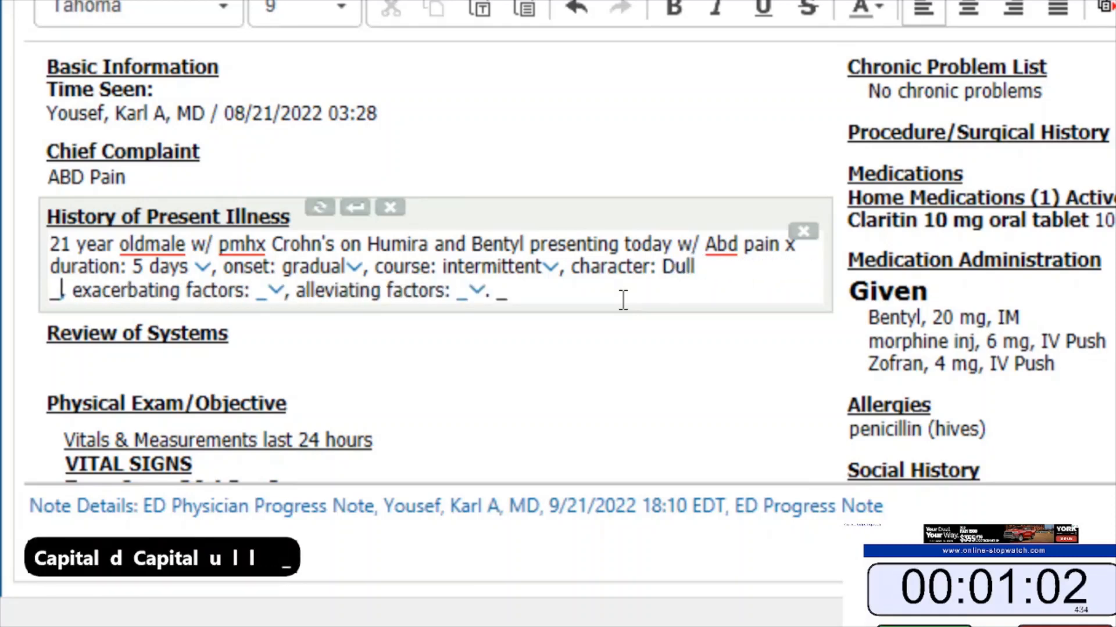
{"action": "key", "text": "BackSpace"}
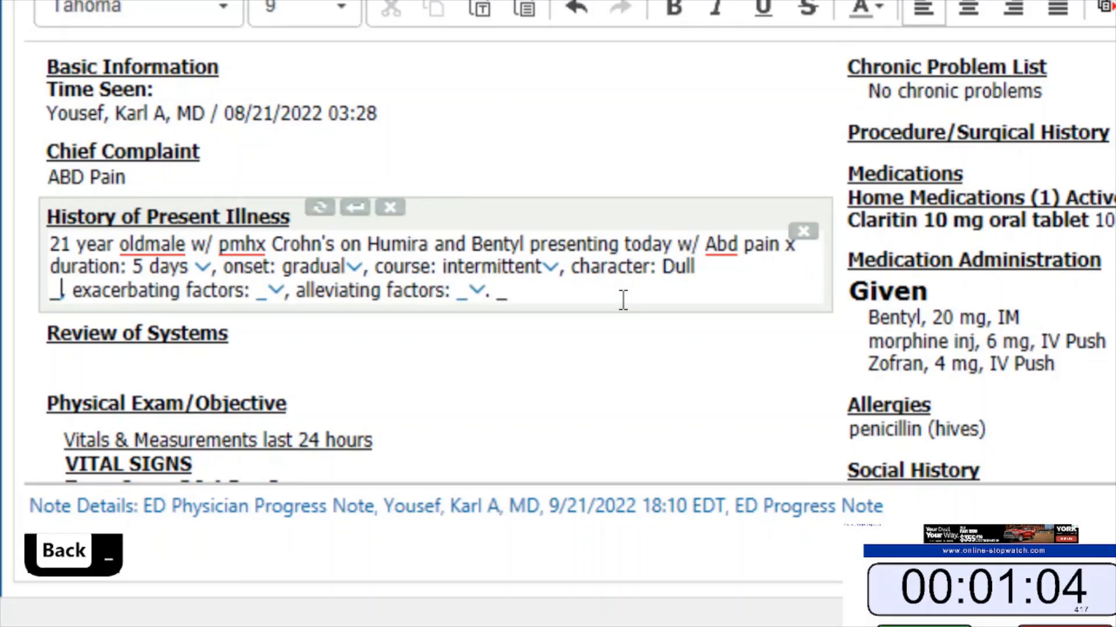
Step: Set both the exacerbating factors and the alleviating factors to none using the .none dot-phrase
{"action": "key", "text": "F3"}
{"action": "type", "text": ".no"}
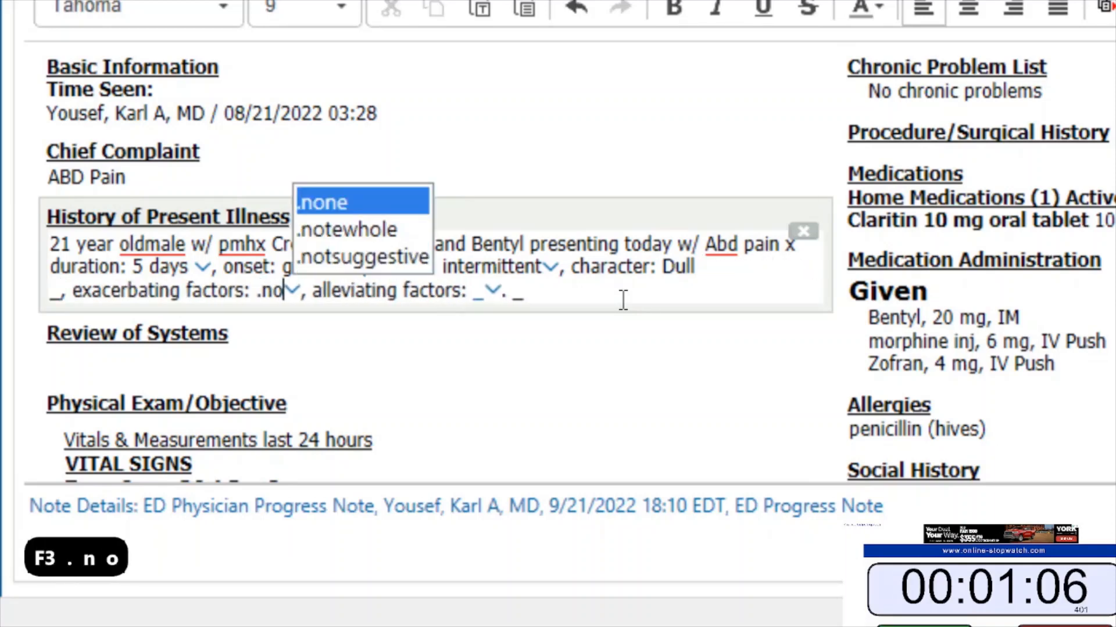
{"action": "key", "text": "Return"}
{"action": "key", "text": "F3"}
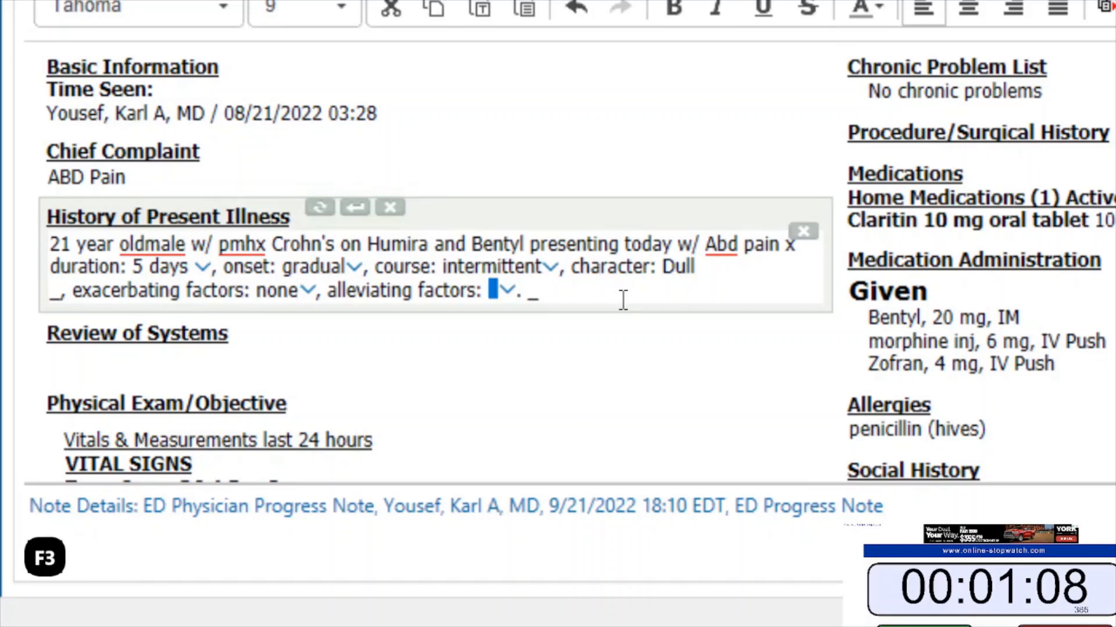
{"action": "type", "text": ".no"}
{"action": "key", "text": "Return"}
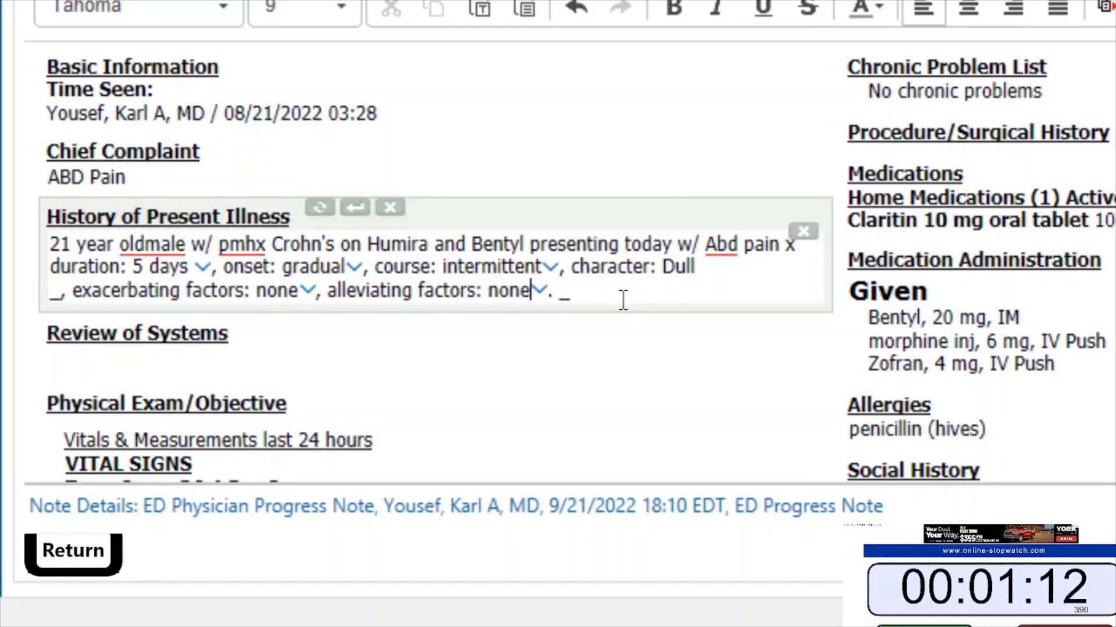
Step: Replace the final placeholder with the free-text narrative "Story... Has been seen by GI"
{"action": "key", "text": "F3"}
{"action": "type", "text": "Story..."}
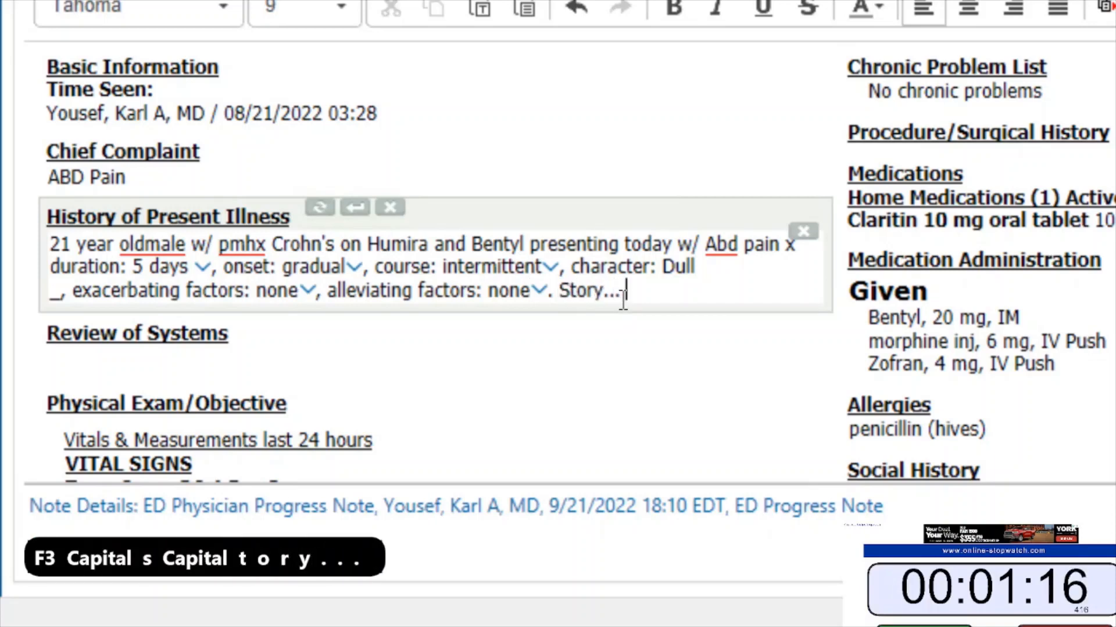
{"action": "type", "text": "Has b"}
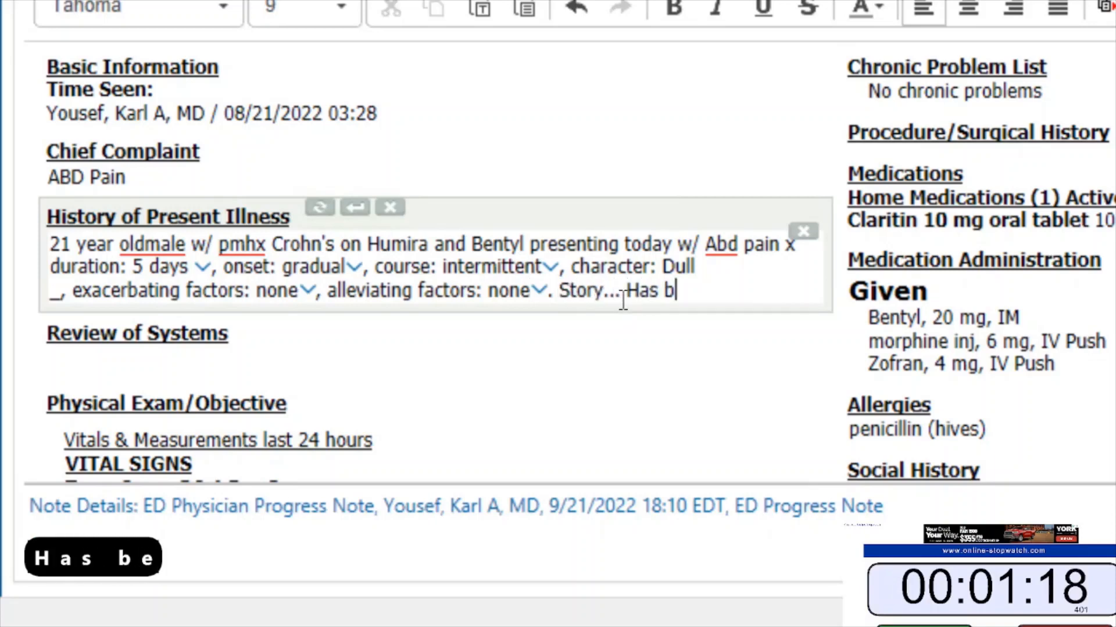
{"action": "type", "text": "een seen by GI"}
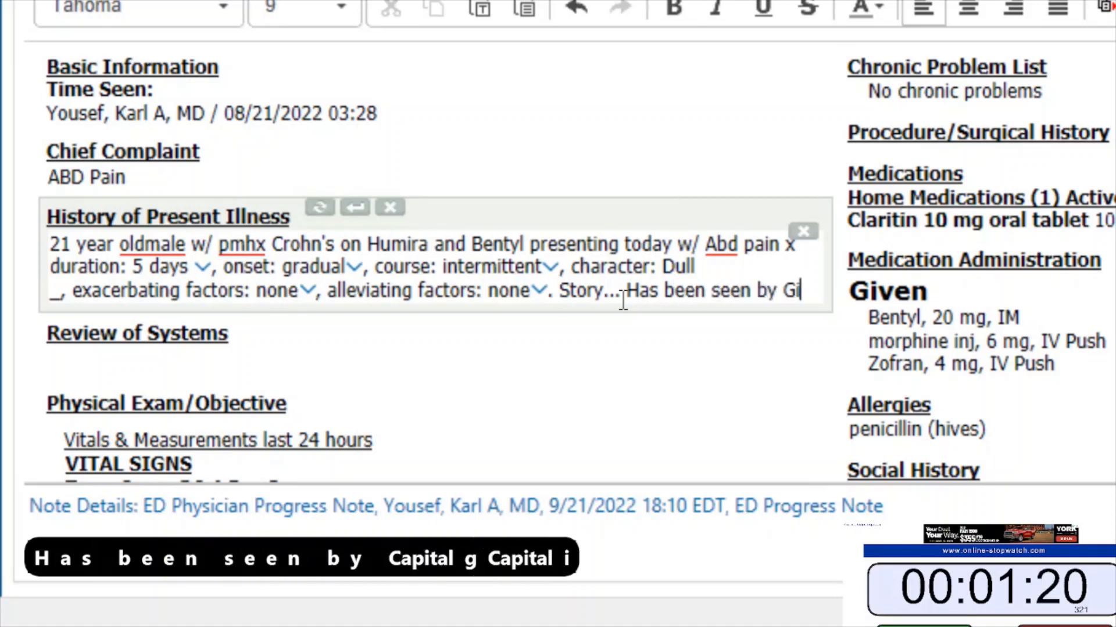
Step: Delete the mistyped GI and the stray "I" after the duration, and return to the end of the narrative
{"action": "key", "text": "BackSpace"}
{"action": "key", "text": "BackSpace"}
{"action": "key", "text": "BackSpace"}
{"action": "type", "text": "I"}
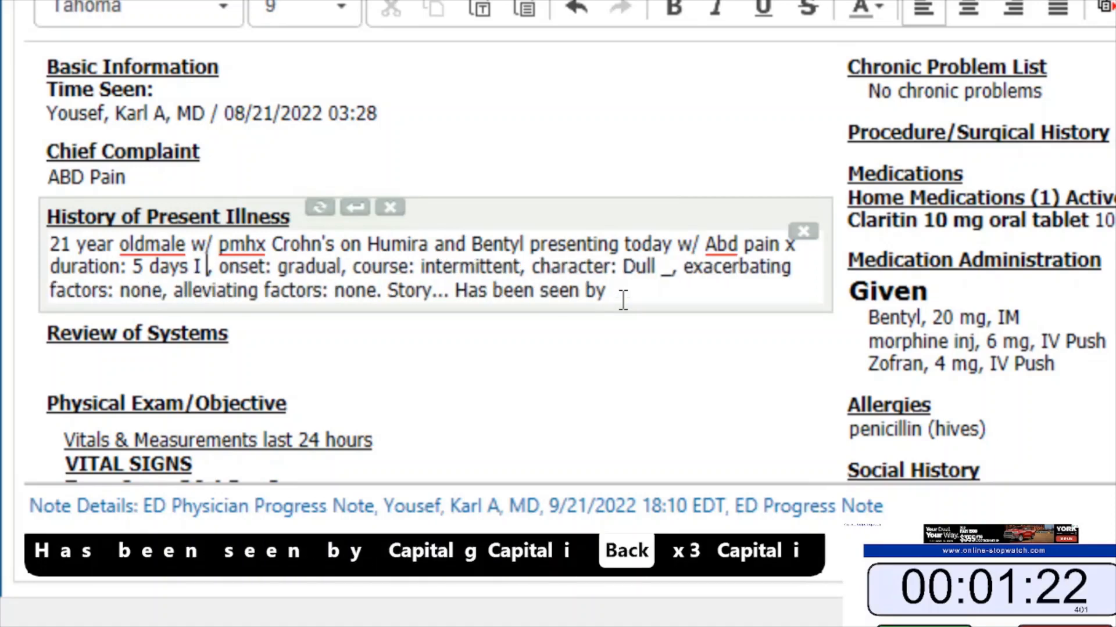
{"action": "key", "text": "BackSpace"}
{"action": "key", "text": "BackSpace"}
{"action": "key", "text": "BackSpace"}
{"action": "key", "text": "ctrl+End"}
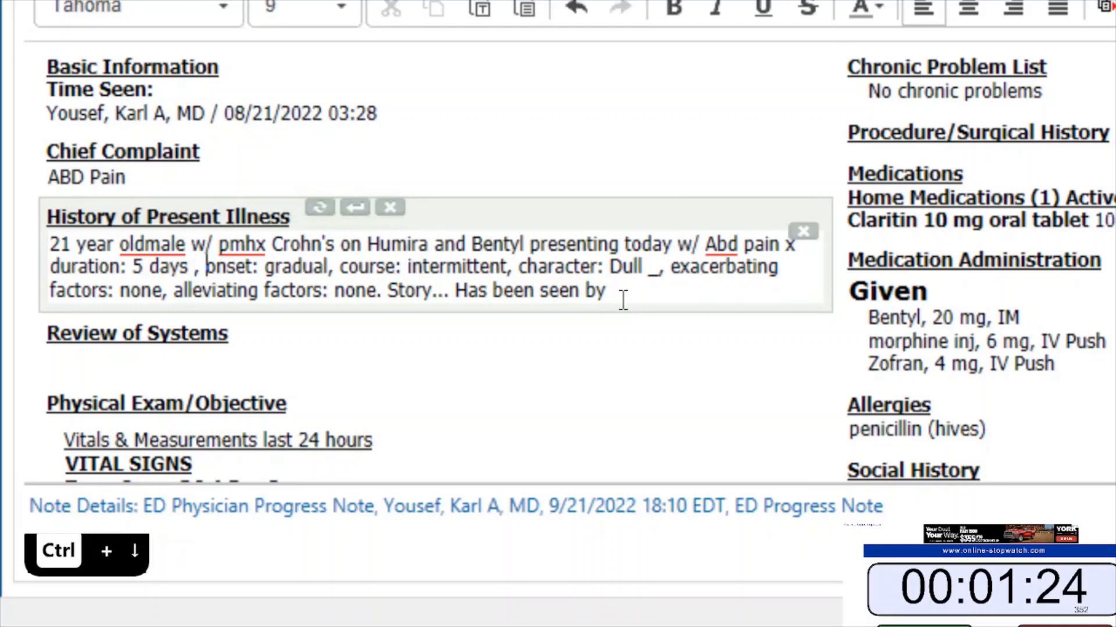
Step: Complete the narrative sentence with "gi and pending scope.", correcting the miscapitalised "and"
{"action": "type", "text": "gi AND P"}
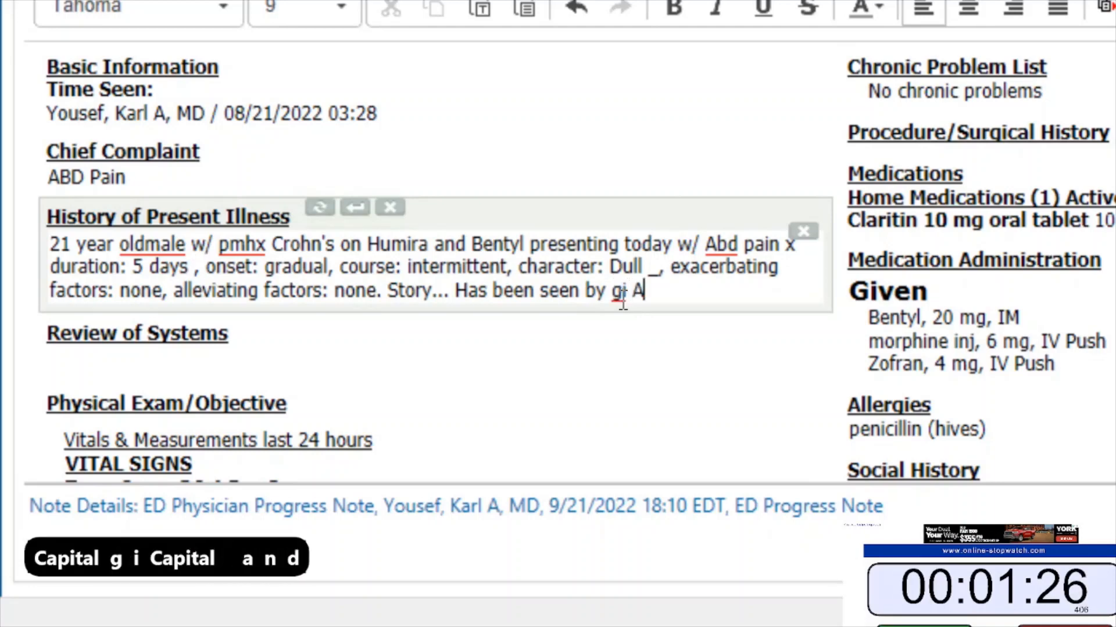
{"action": "key", "text": "BackSpace"}
{"action": "key", "text": "BackSpace"}
{"action": "key", "text": "BackSpace"}
{"action": "key", "text": "BackSpace"}
{"action": "type", "text": "and"}
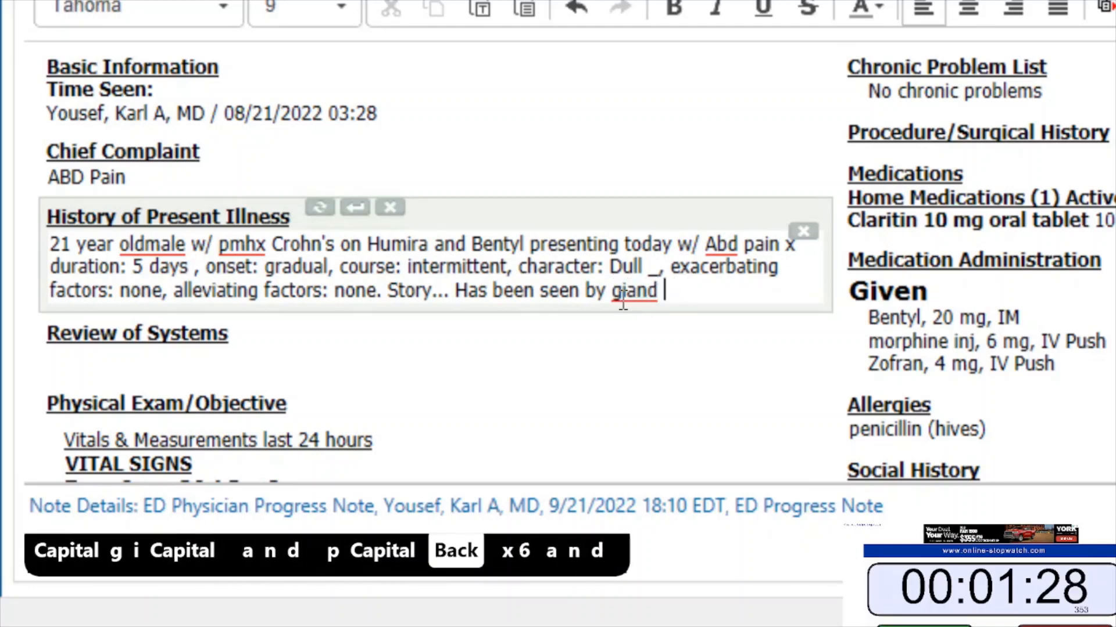
{"action": "key", "text": "BackSpace"}
{"action": "key", "text": "BackSpace"}
{"action": "key", "text": "BackSpace"}
{"action": "key", "text": "BackSpace"}
{"action": "type", "text": "and pe"}
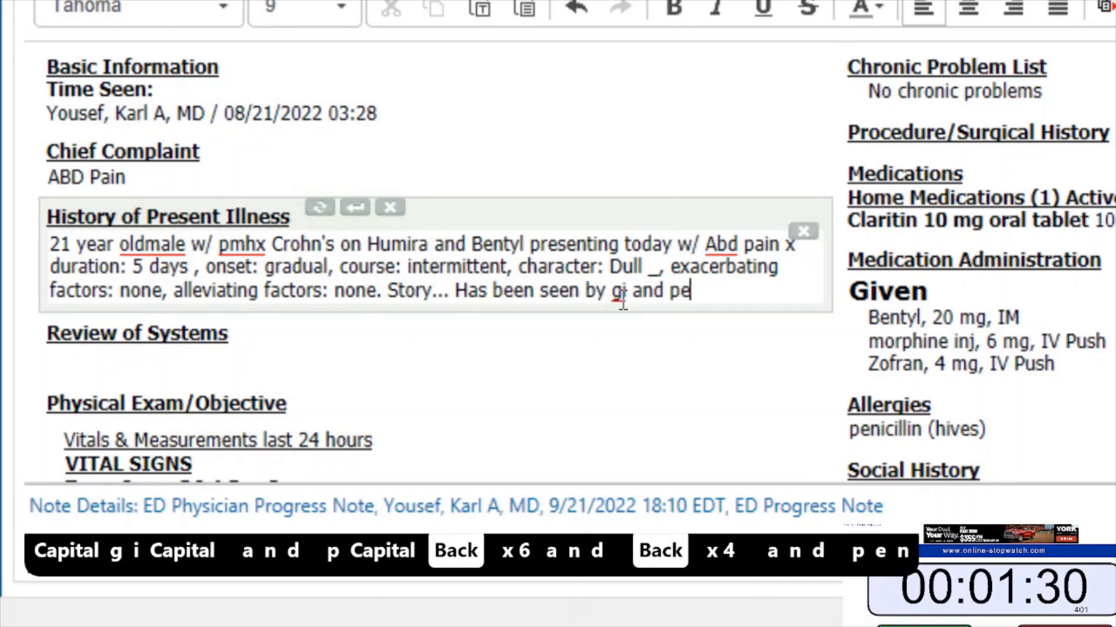
{"action": "type", "text": "nding scope. "}
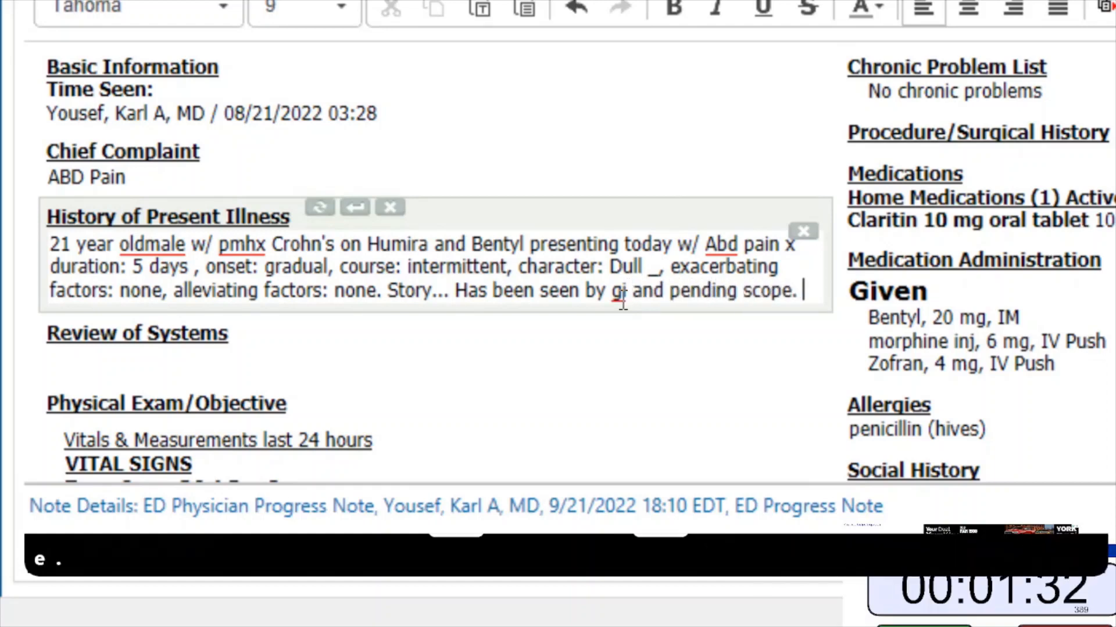
Step: Append "etc..." and a row of space-separated underscore placeholders to the narrative
{"action": "type", "text": "etc... "}
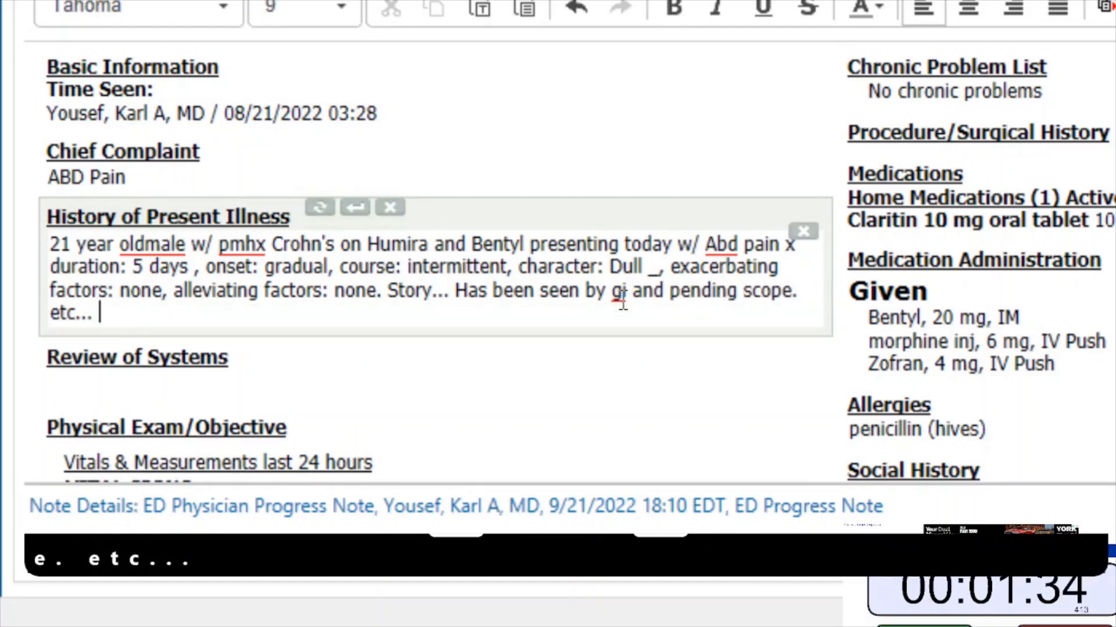
{"action": "type", "text": "_ _"}
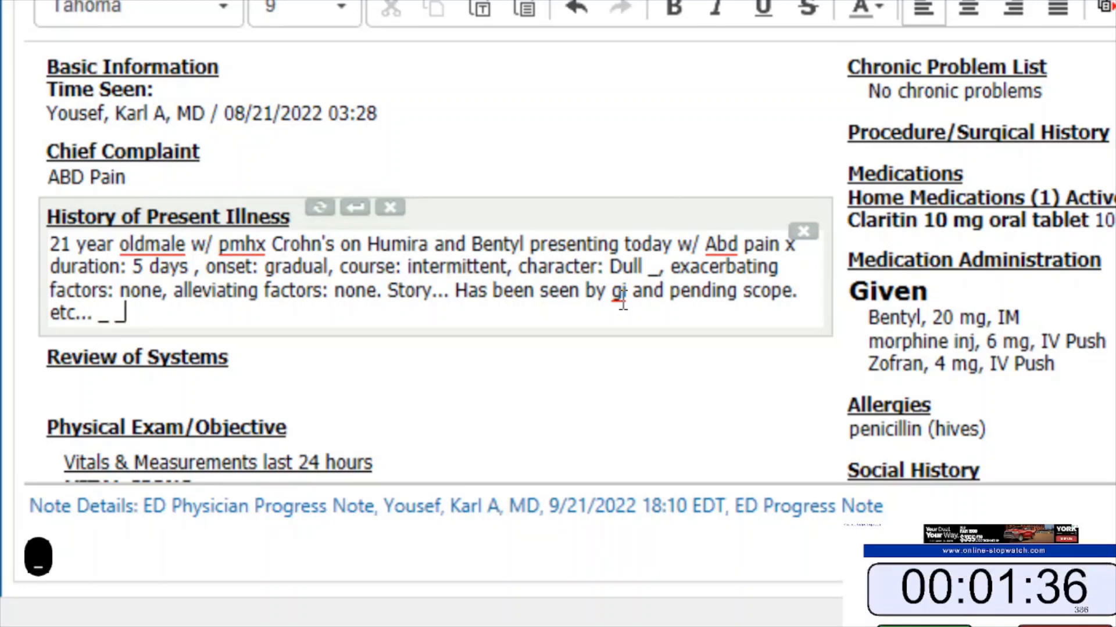
{"action": "type", "text": " _ _ _ _ _ _ _ _ _"}
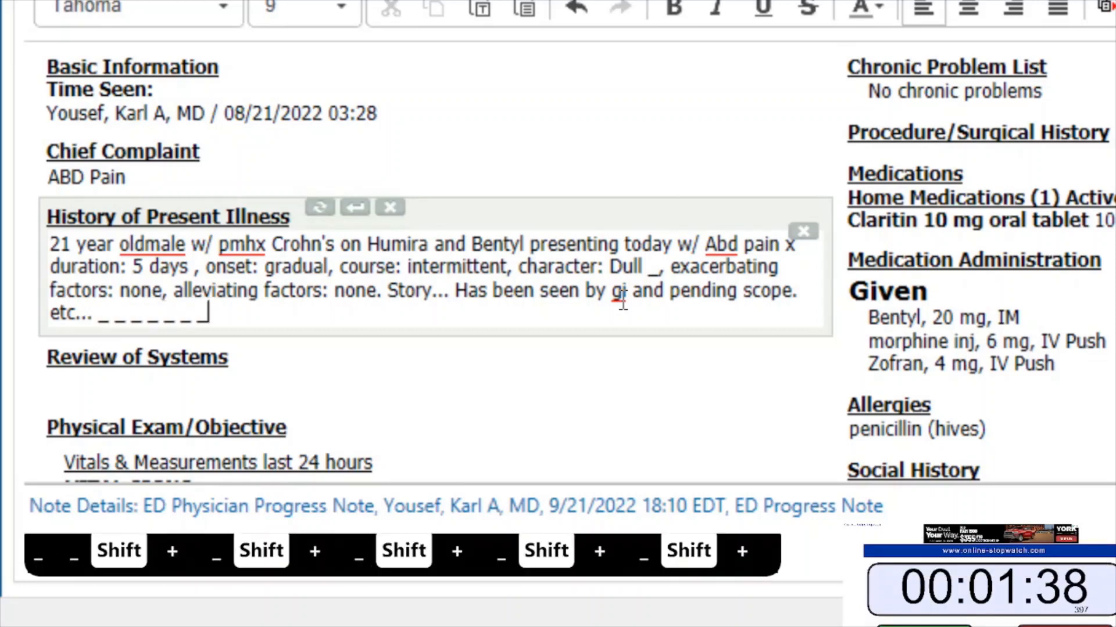
Step: Cycle through the underscore placeholders in the History of Present Illness to the one following "Dull"
{"action": "key", "text": "F3"}
{"action": "key", "text": "F3"}
{"action": "key", "text": "F3"}
{"action": "key", "text": "F3"}
{"action": "key", "text": "F3"}
{"action": "key", "text": "F3"}
{"action": "key", "text": "F3"}
{"action": "key", "text": "F3"}
{"action": "key", "text": "F3"}
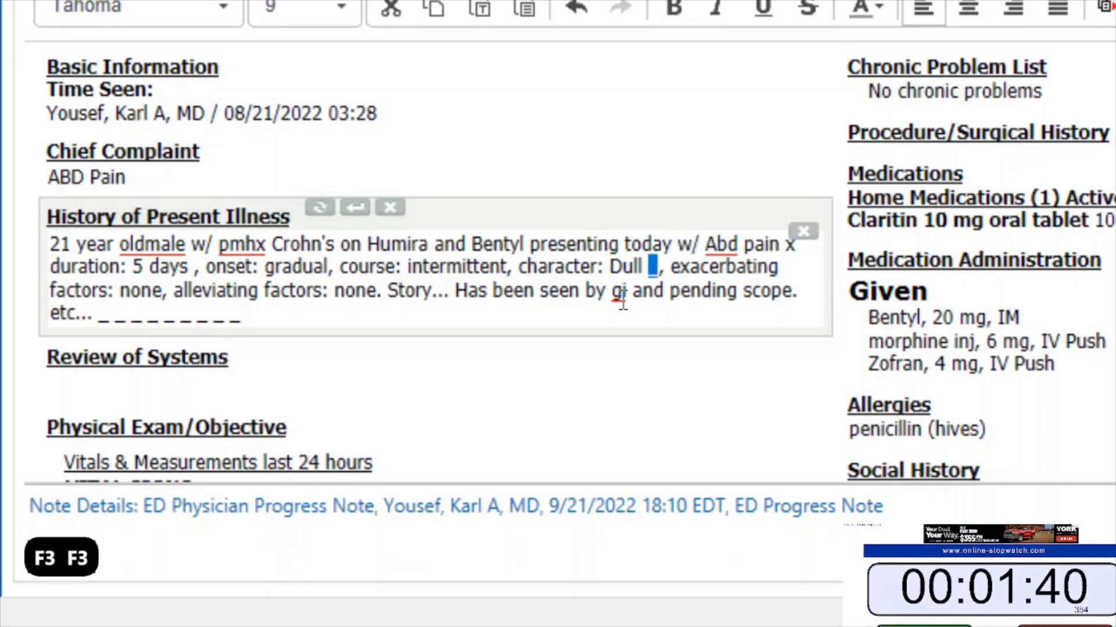
Step: Delete the extra underscore placeholders after "etc..." and leave a single underscore at the end of the narrative
{"action": "key", "text": "F3"}
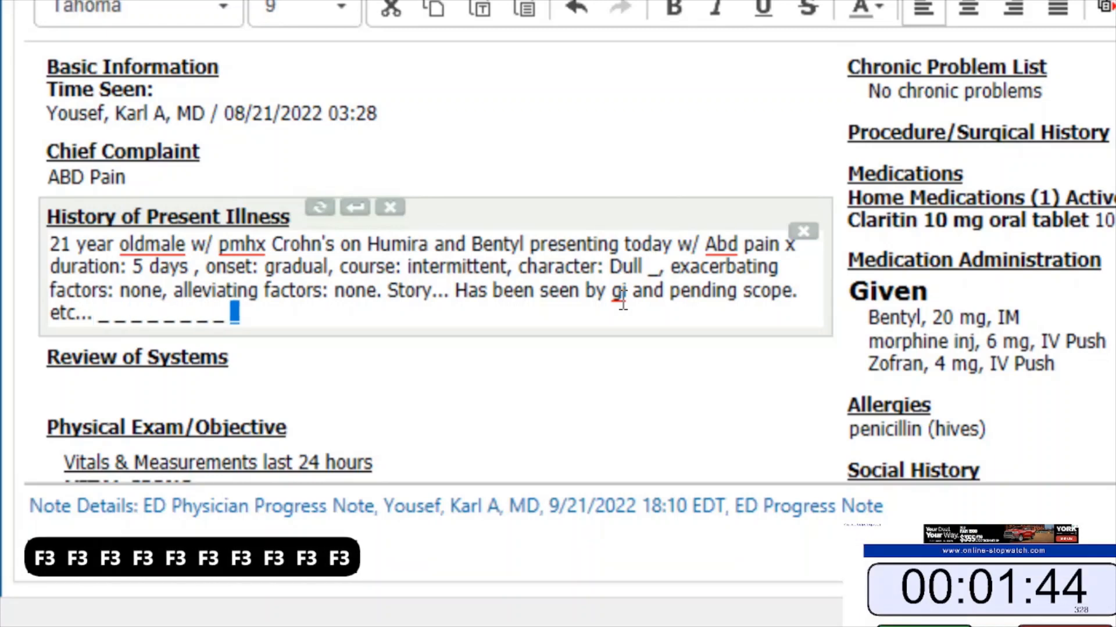
{"action": "key", "text": "ctrl+BackSpace"}
{"action": "key", "text": "ctrl+BackSpace"}
{"action": "key", "text": "ctrl+BackSpace"}
{"action": "key", "text": "ctrl+BackSpace"}
{"action": "key", "text": "ctrl+BackSpace"}
{"action": "key", "text": "ctrl+BackSpace"}
{"action": "key", "text": "ctrl+BackSpace"}
{"action": "key", "text": "ctrl+BackSpace"}
{"action": "key", "text": "ctrl+BackSpace"}
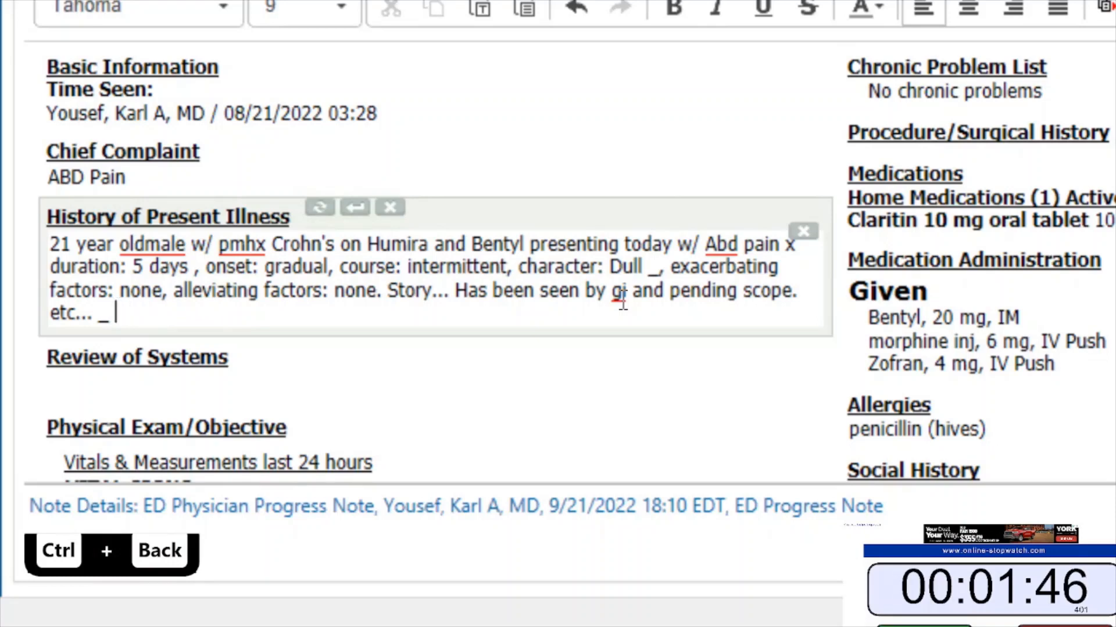
{"action": "type", "text": "_"}
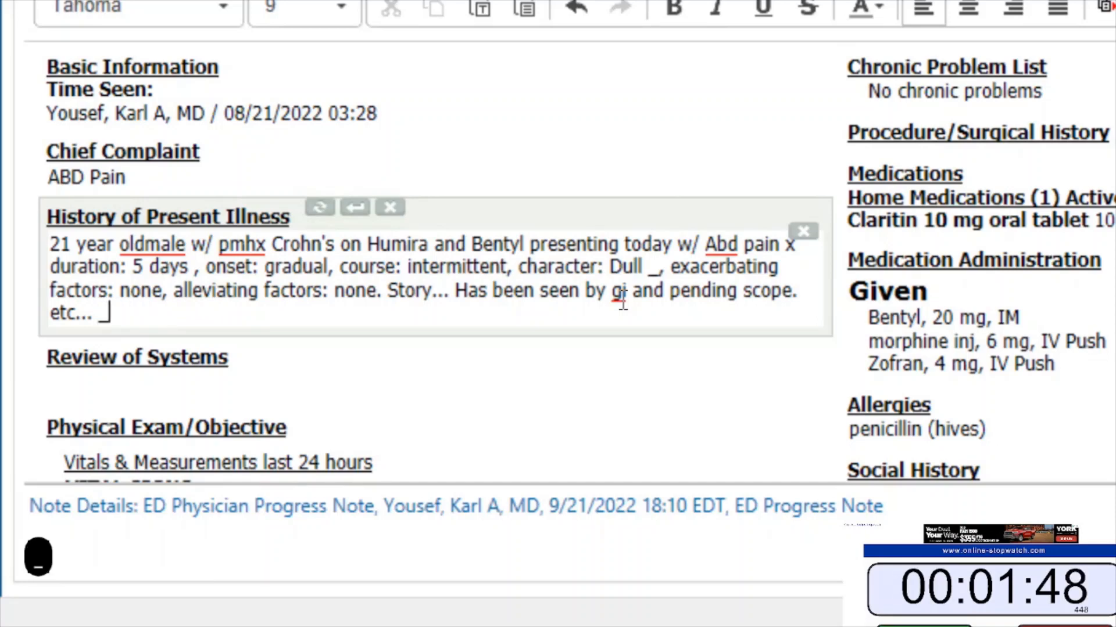
Step: Replace the placeholder in the character description so it reads "Dull and radiating" followed by a new underscore
{"action": "key", "text": "F3"}
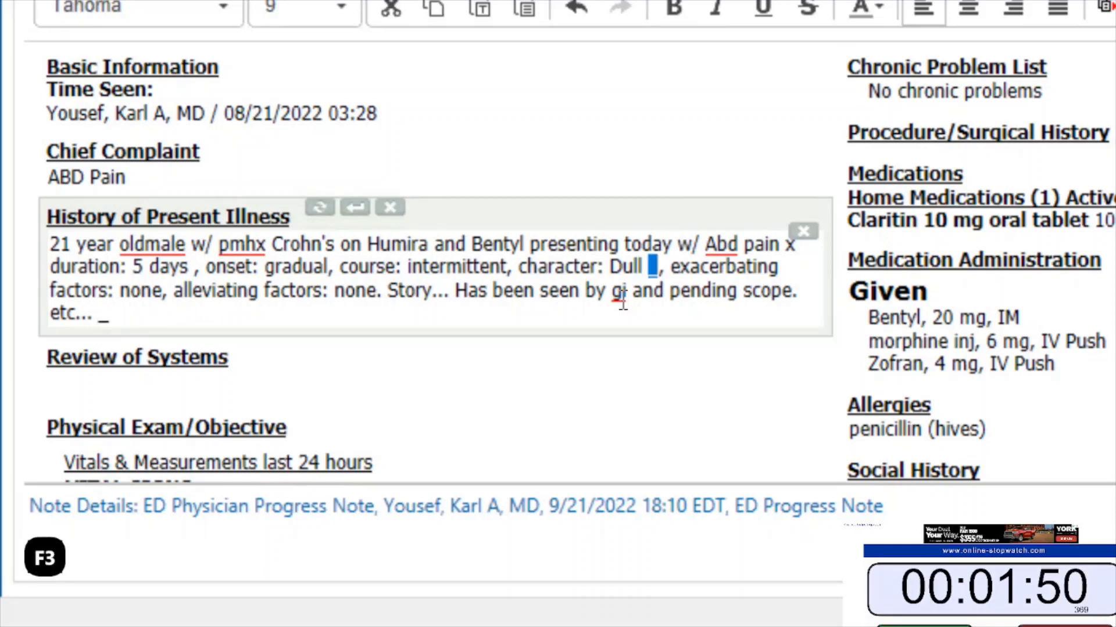
{"action": "key", "text": "BackSpace"}
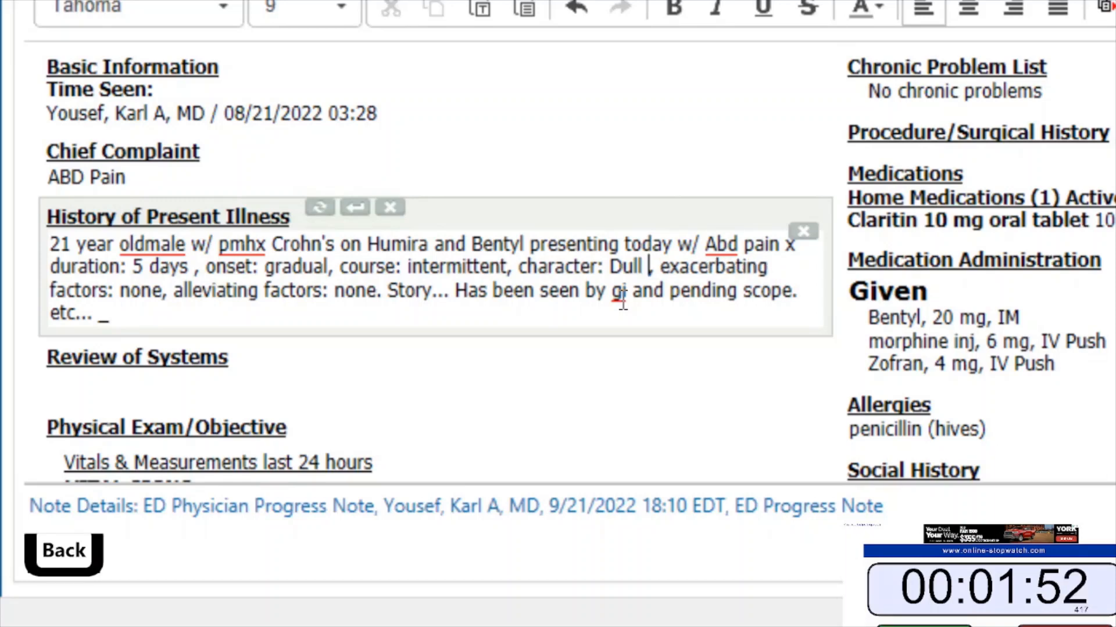
{"action": "key", "text": "ctrl+BackSpace"}
{"action": "type", "text": "Dull and radia"}
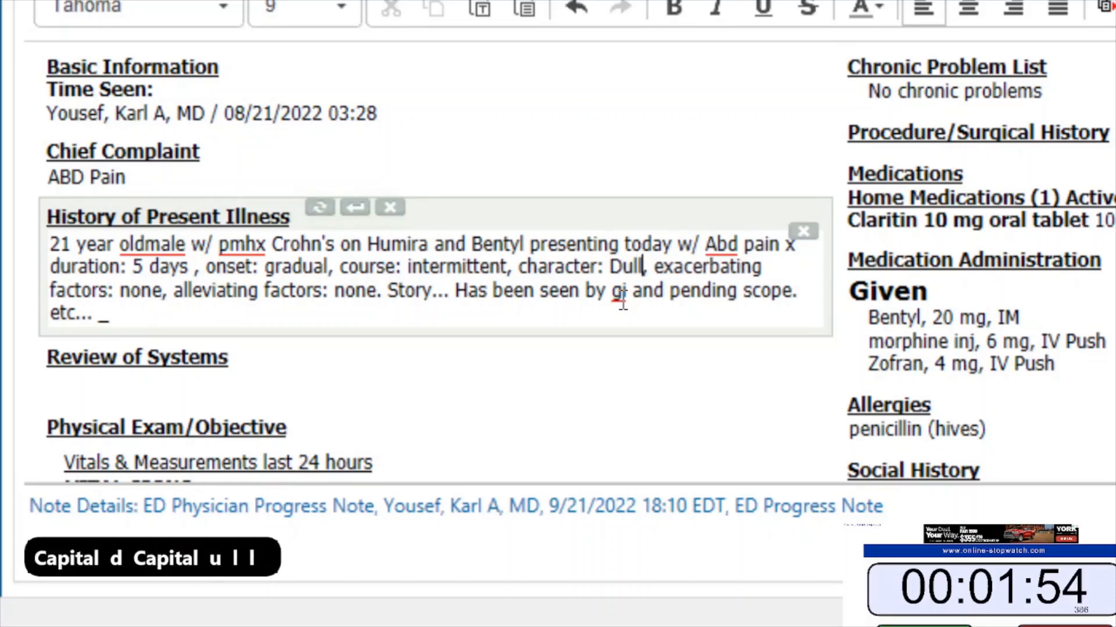
{"action": "type", "text": "ting_"}
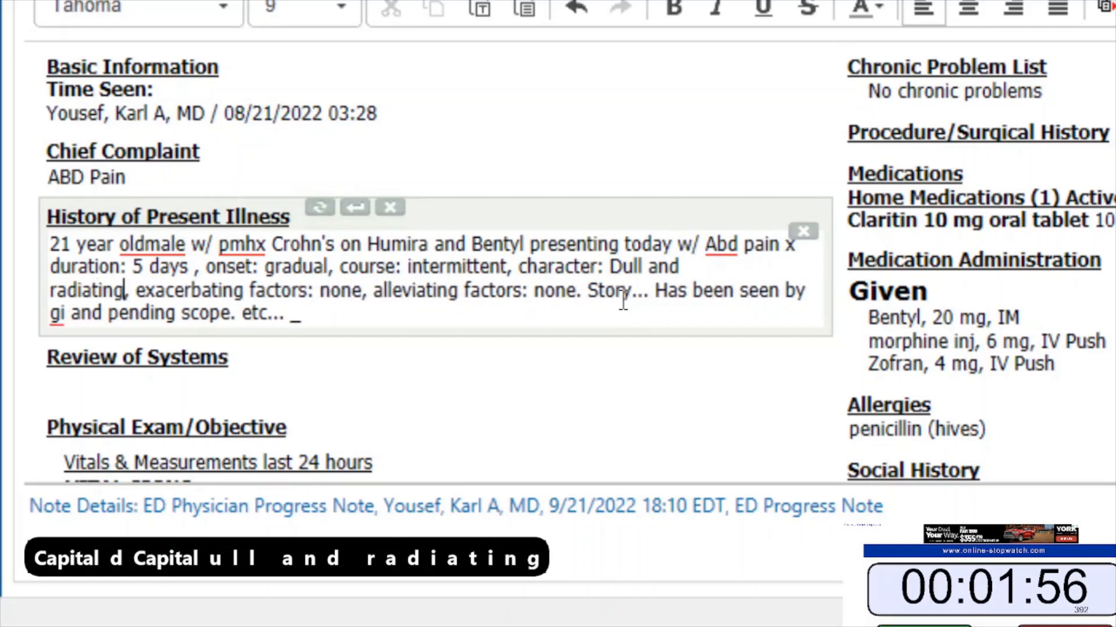
Step: Fill the placeholder after "etc..." with "type some story." and add a new underscore at the end
{"action": "key", "text": "F3"}
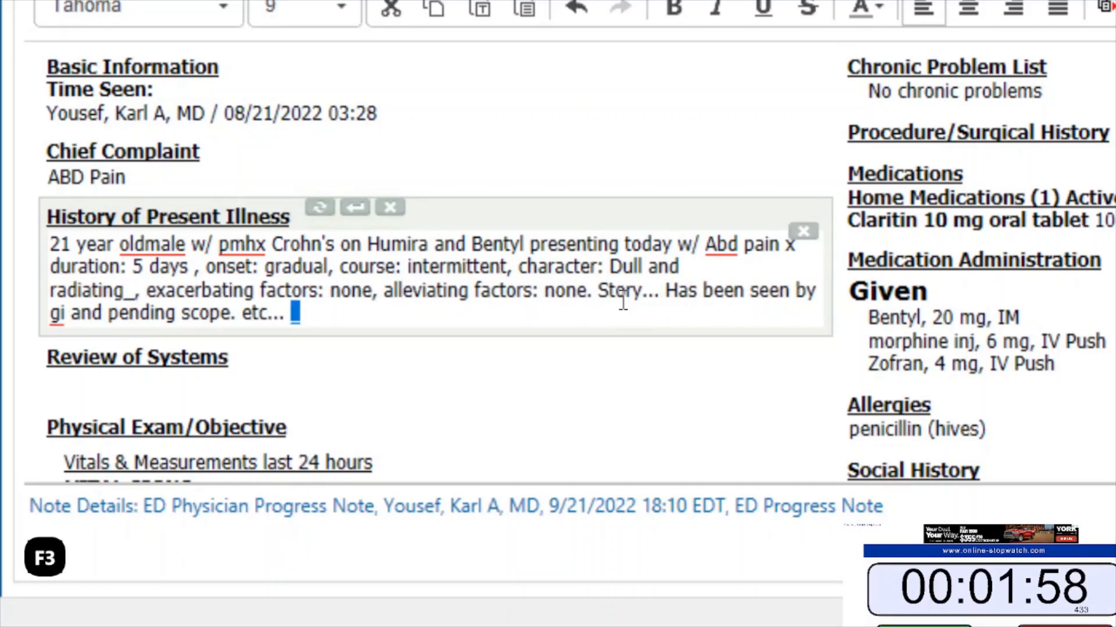
{"action": "type", "text": "typ"}
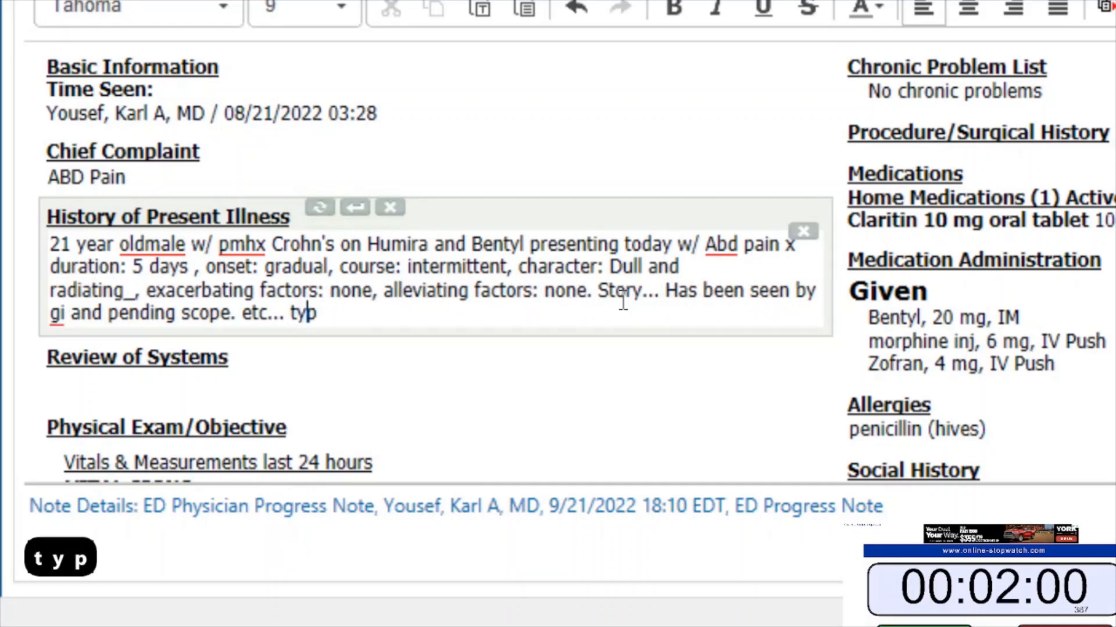
{"action": "type", "text": "e some story. _"}
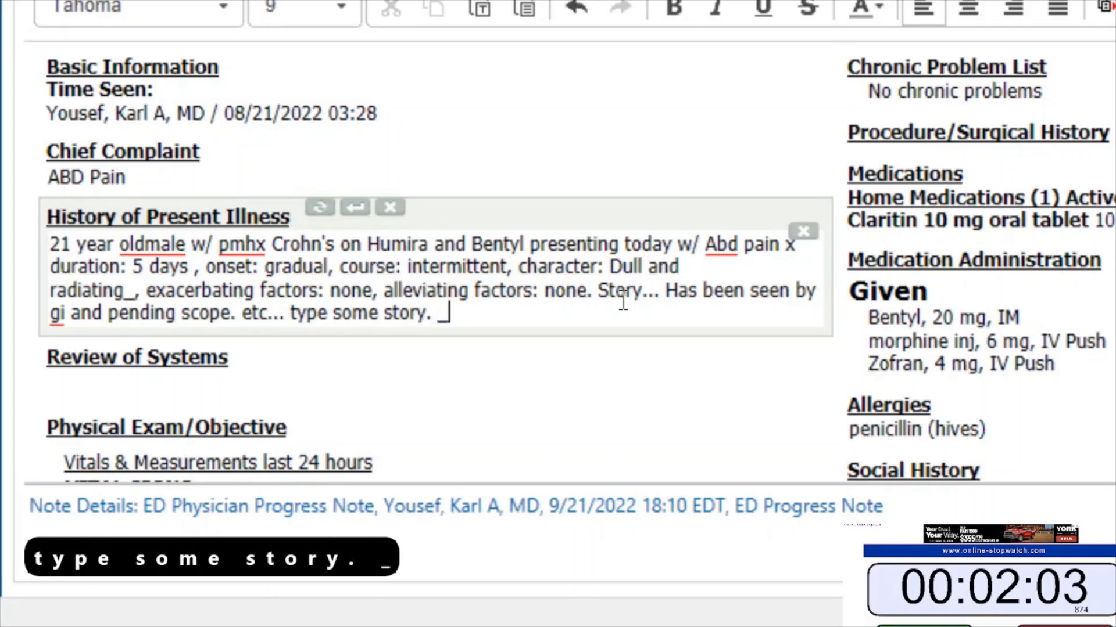
Step: Replace the placeholder after "radiating" with "and severe at 9/10" followed by a new underscore
{"action": "key", "text": "F3"}
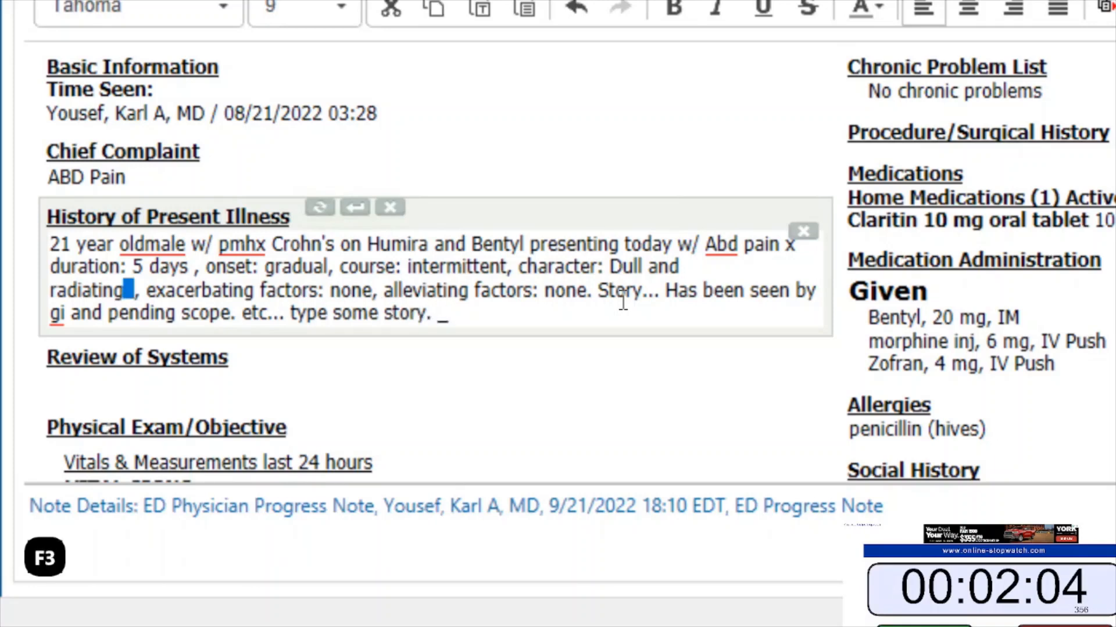
{"action": "type", "text": "an"}
{"action": "key", "text": "BackSpace"}
{"action": "key", "text": "BackSpace"}
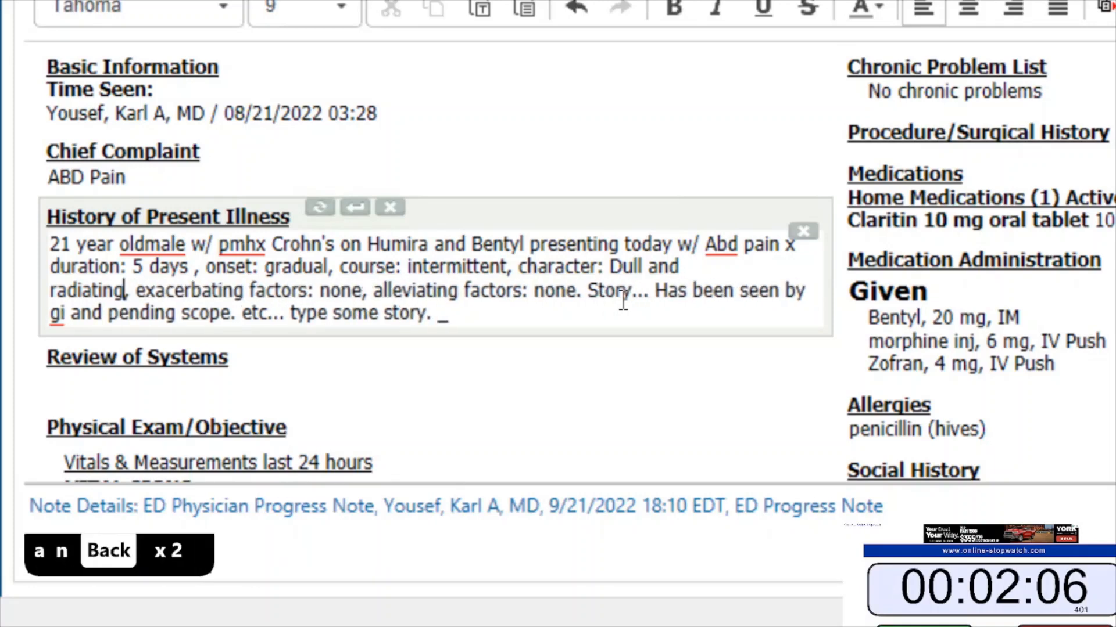
{"action": "type", "text": "and "}
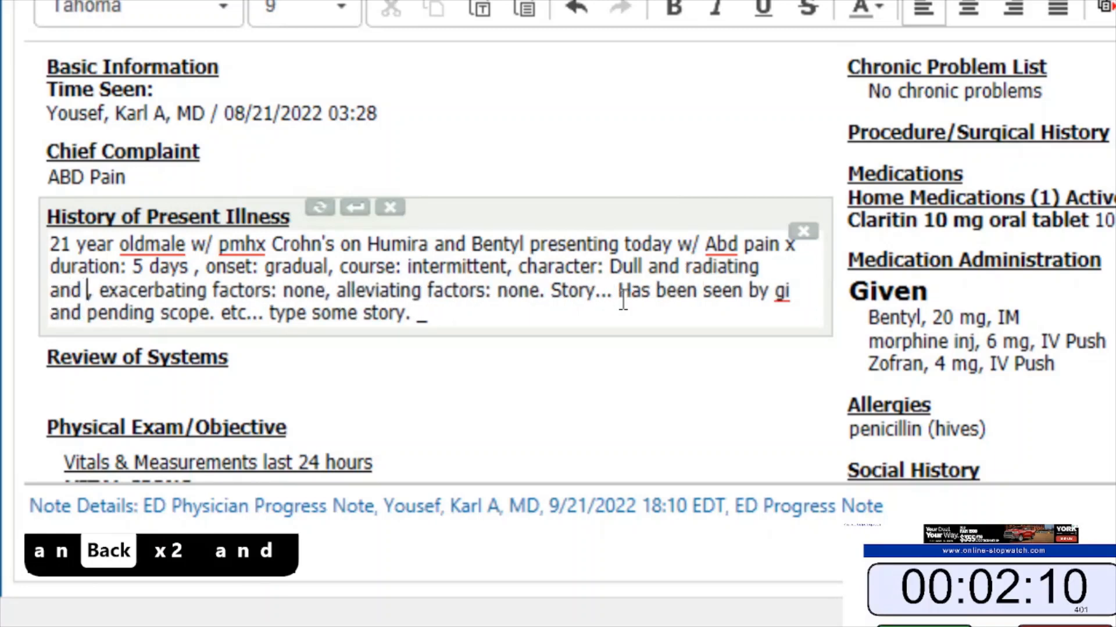
{"action": "type", "text": "severe"}
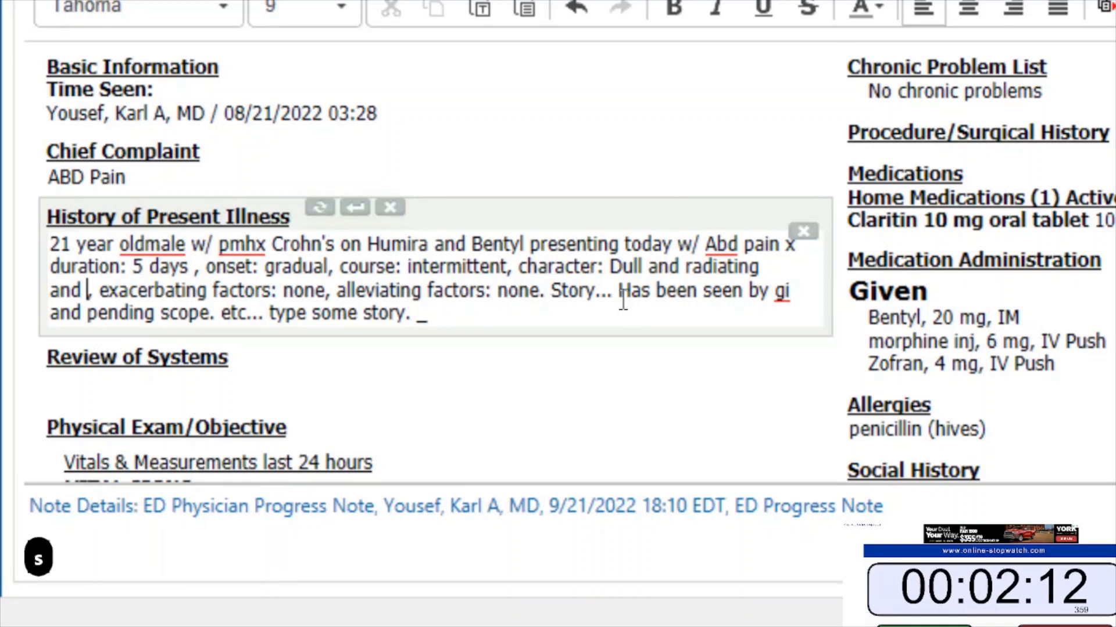
{"action": "type", "text": " at 9/10"}
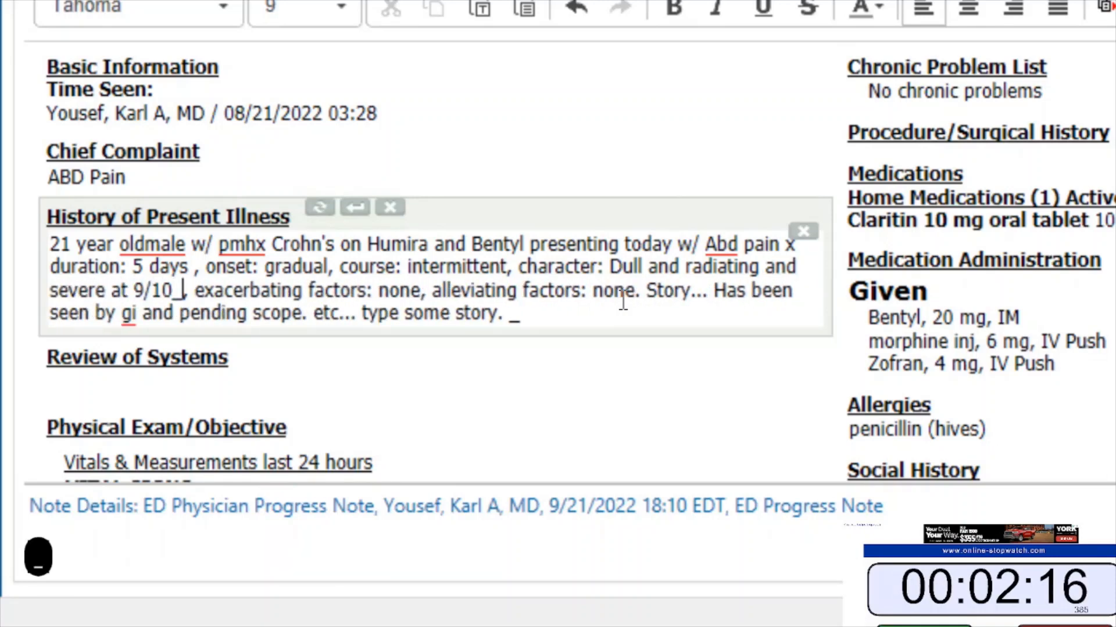
{"action": "key", "text": "F3"}
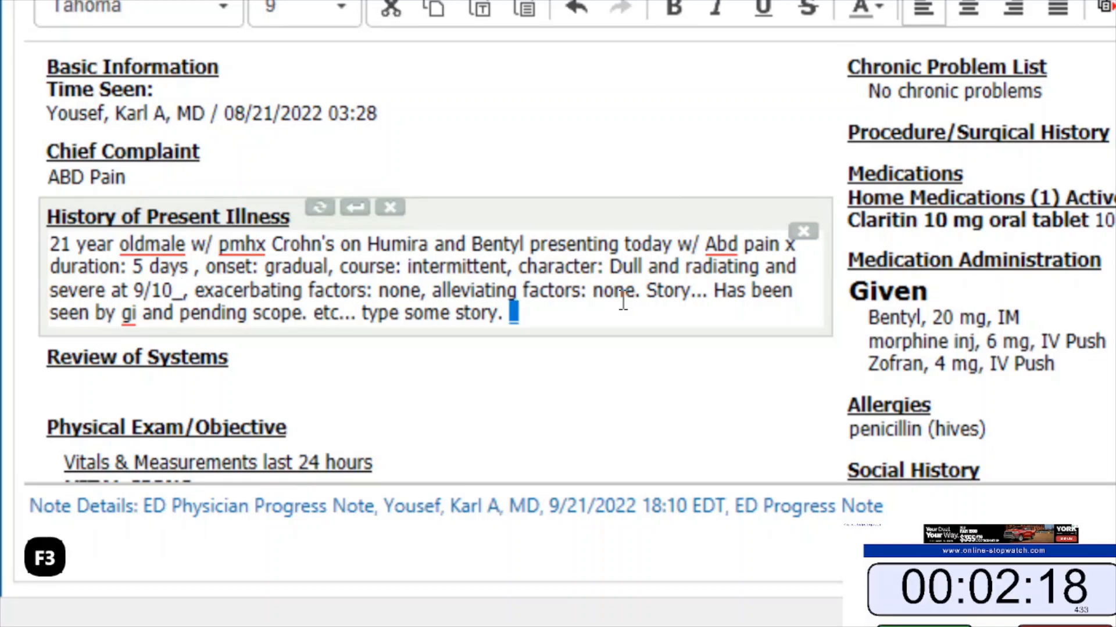
{"action": "left_click_drag", "start_coordinate": [591, 290], "coordinate": [570, 368]}
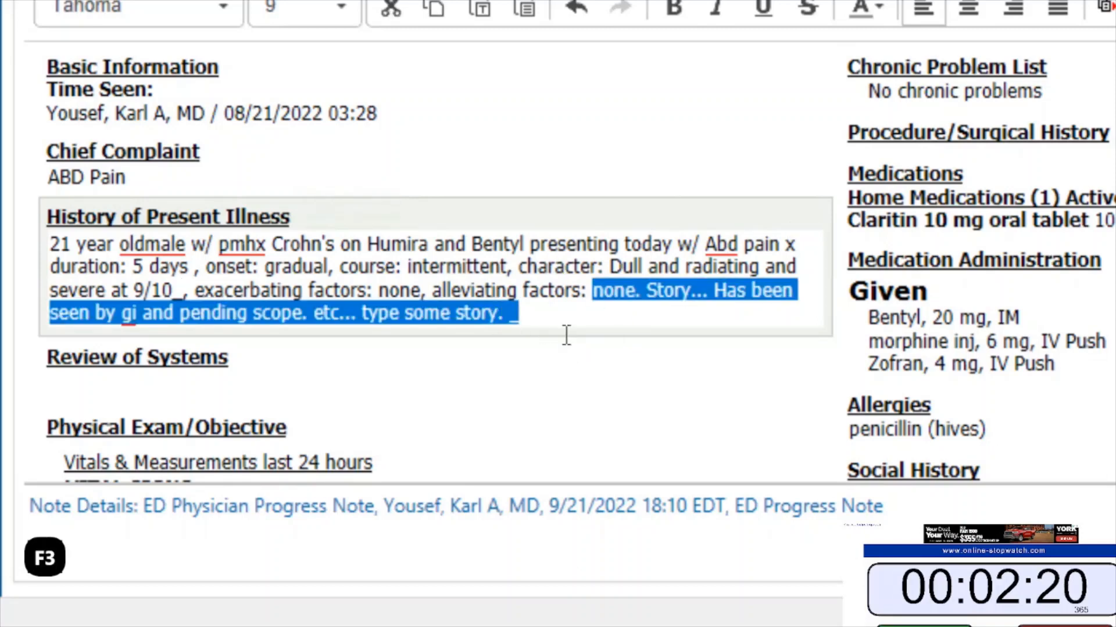
{"action": "left_click_drag", "start_coordinate": [567, 328], "coordinate": [570, 370]}
{"action": "left_click_drag", "start_coordinate": [624, 291], "coordinate": [556, 341]}
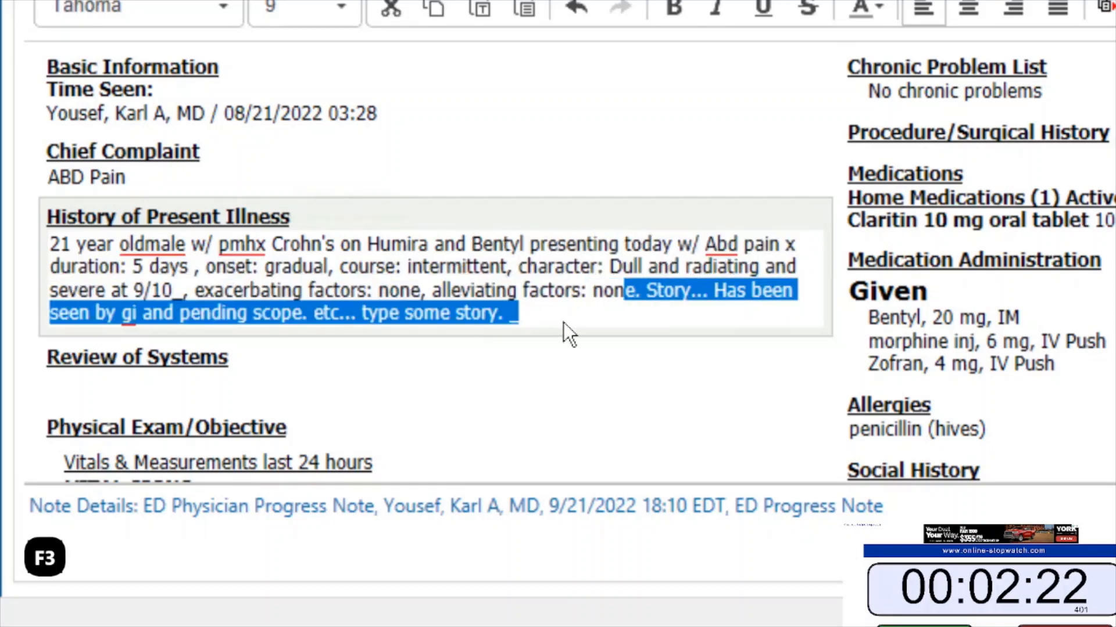
{"action": "left_click", "coordinate": [553, 310]}
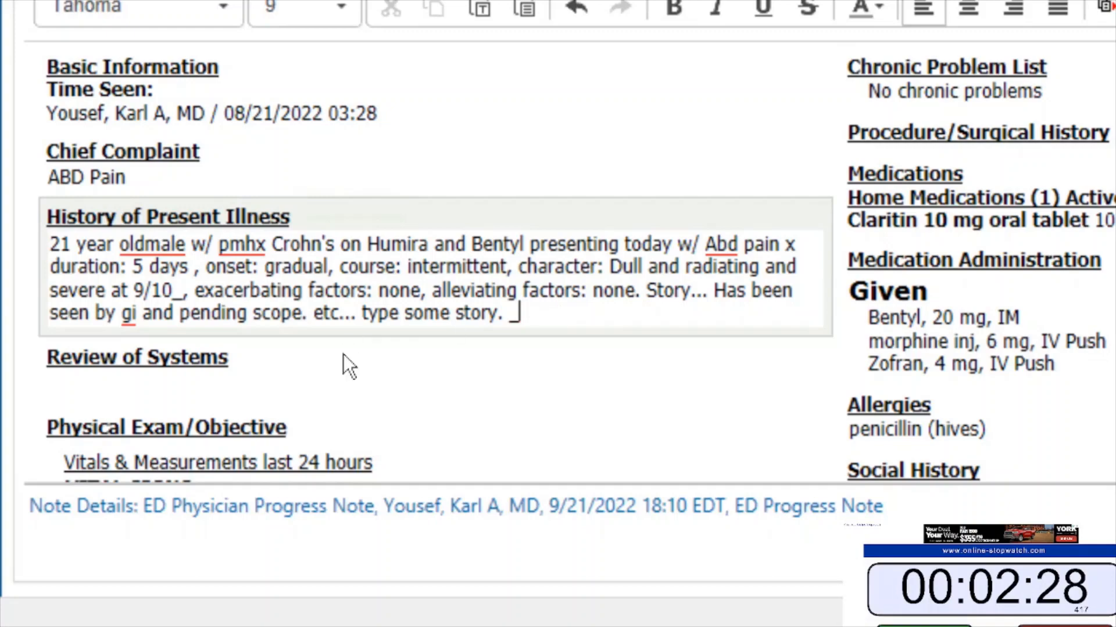
Step: Insert the .ros auto-text in Review of Systems and change the gastrointestinal entry to "+ Abdominal pain"
{"action": "left_click", "coordinate": [338, 374]}
{"action": "type", "text": ".ros"}
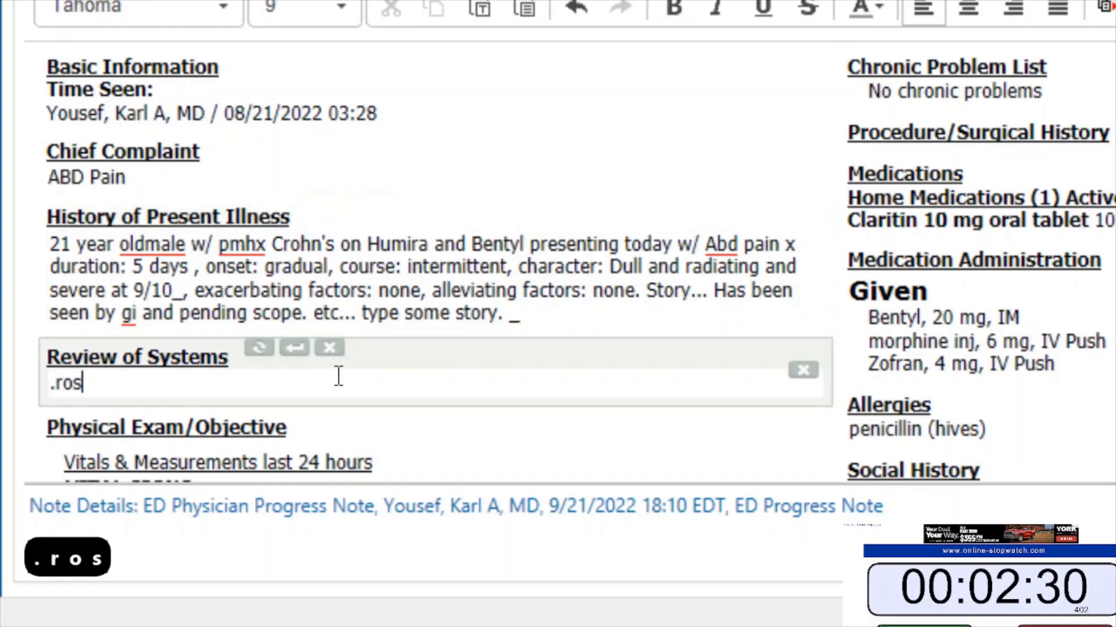
{"action": "key", "text": "Return"}
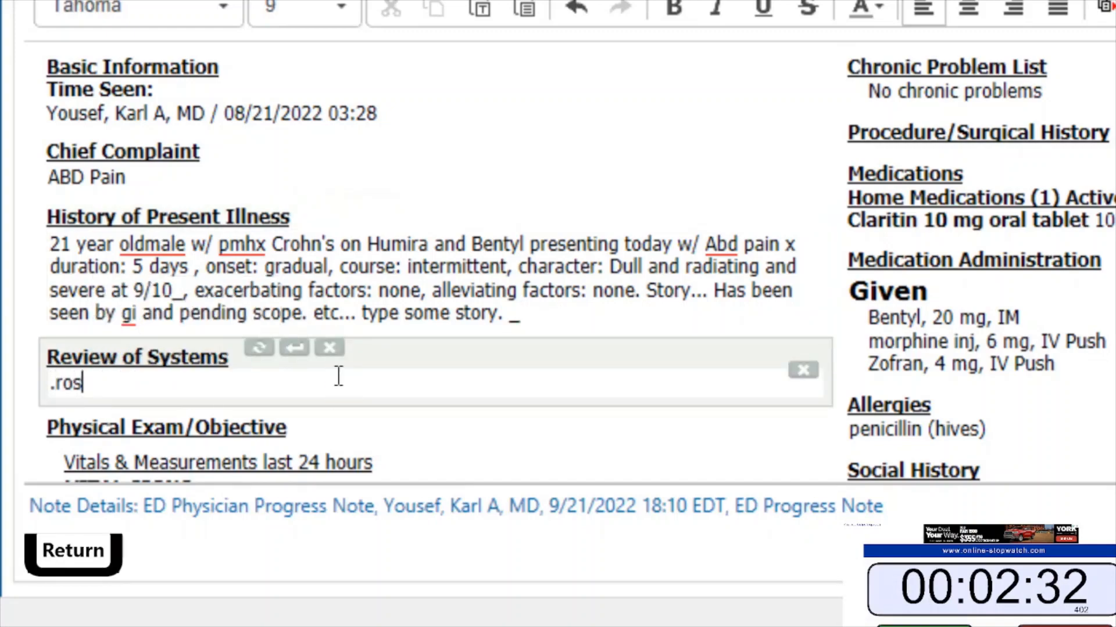
{"action": "scroll", "coordinate": [339, 376], "scroll_direction": "down", "scroll_amount": 1}
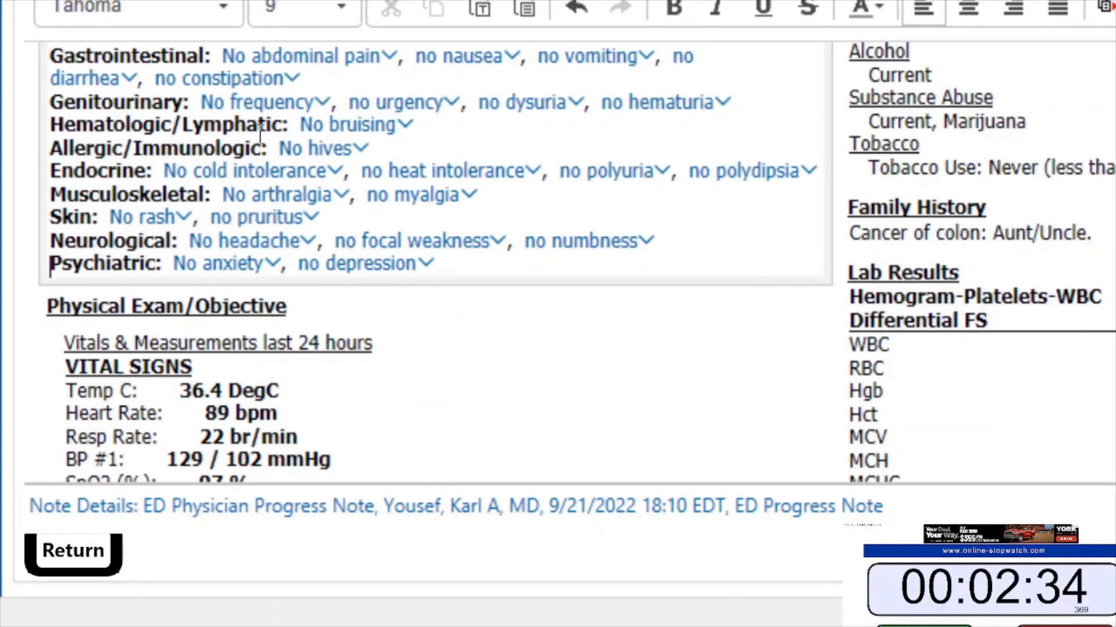
{"action": "left_click", "coordinate": [250, 58]}
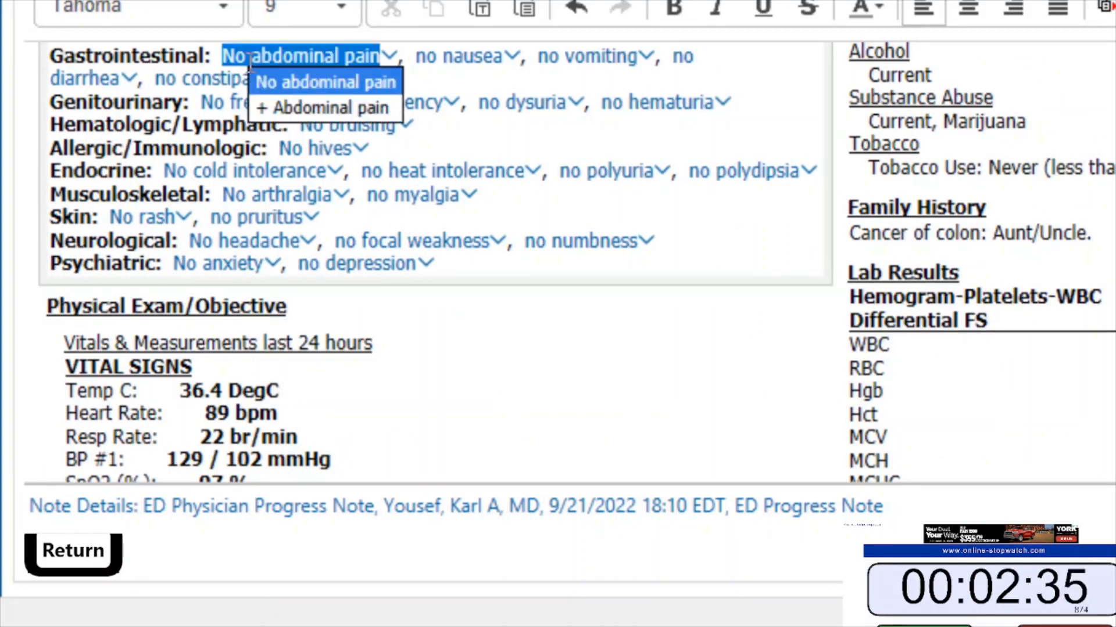
{"action": "left_click", "coordinate": [306, 106]}
Step: Insert a general multi-system exam template from the .pe auto-texts in the empty field below the vital signs
{"action": "scroll", "coordinate": [256, 378], "scroll_direction": "down", "scroll_amount": 4}
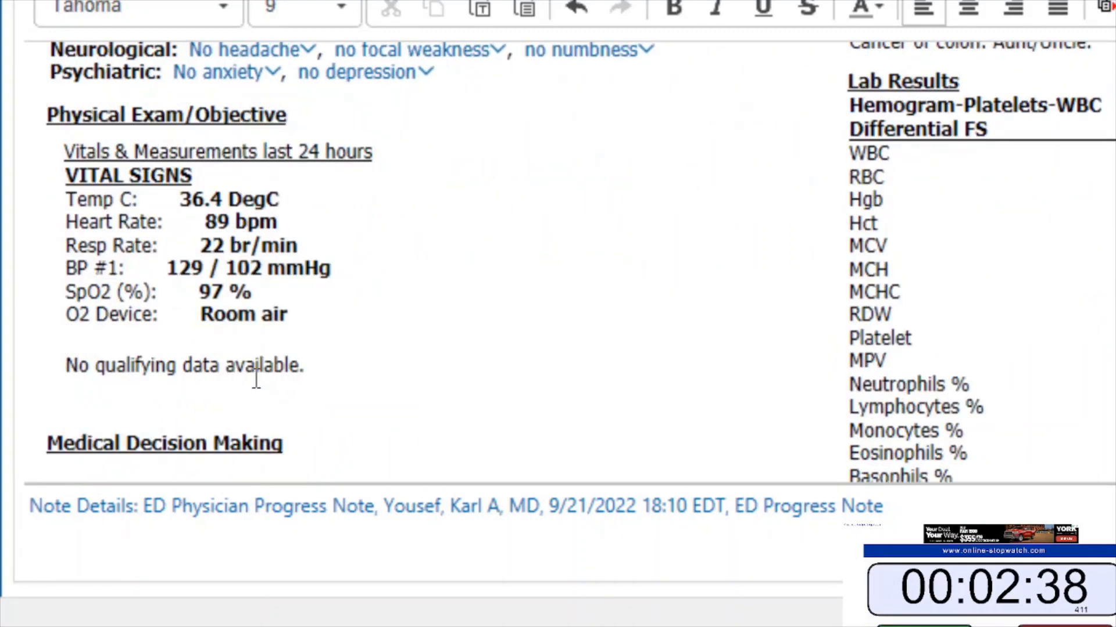
{"action": "left_click", "coordinate": [145, 310]}
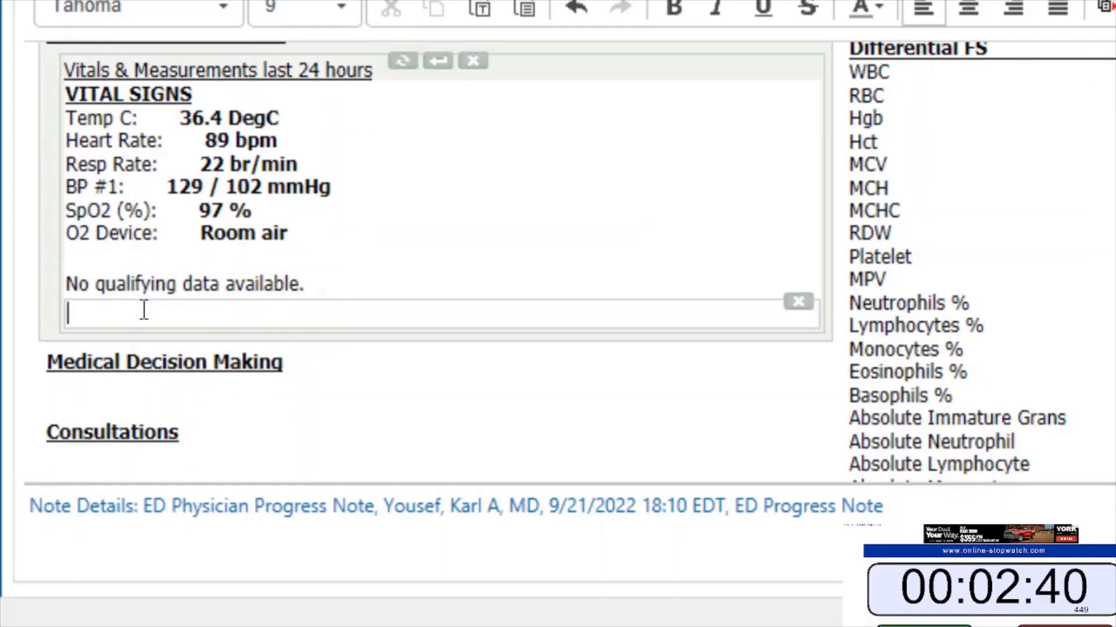
{"action": "type", "text": ".pe"}
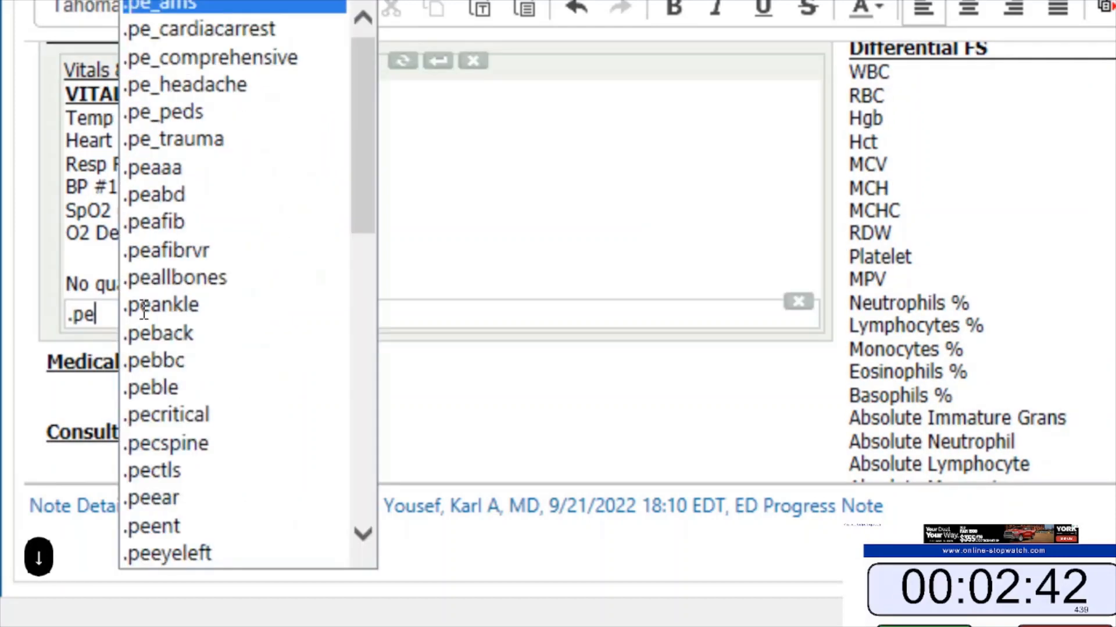
{"action": "key", "text": "Down"}
{"action": "key", "text": "Down"}
{"action": "key", "text": "Return"}
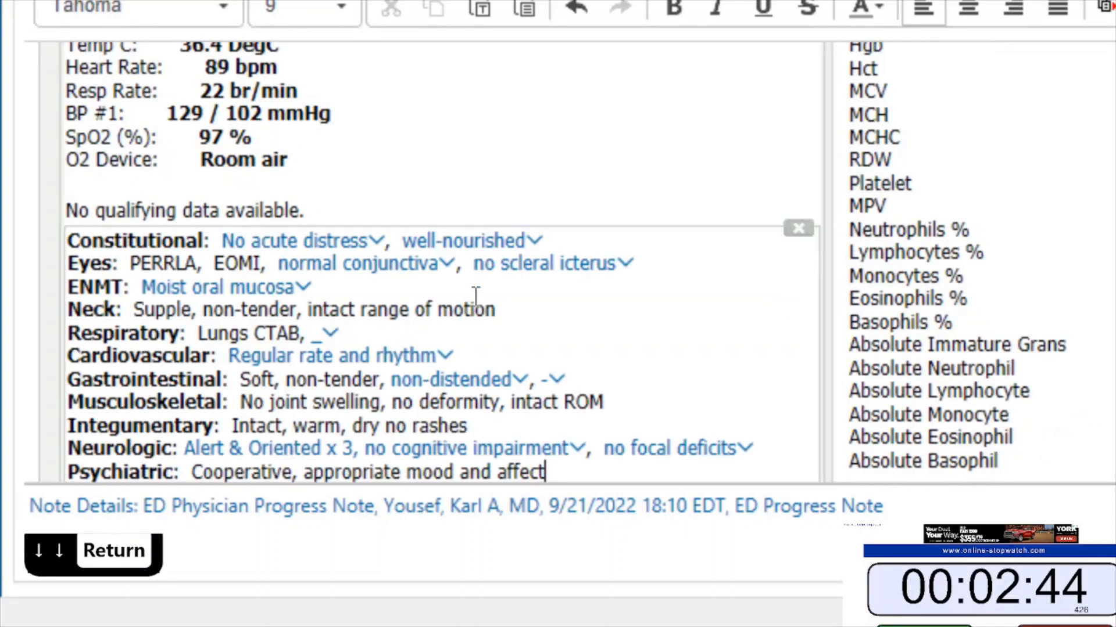
Step: End the Gastrointestinal exam line with a period and append the .abd auto-text
{"action": "scroll", "coordinate": [475, 297], "scroll_direction": "down", "scroll_amount": 1}
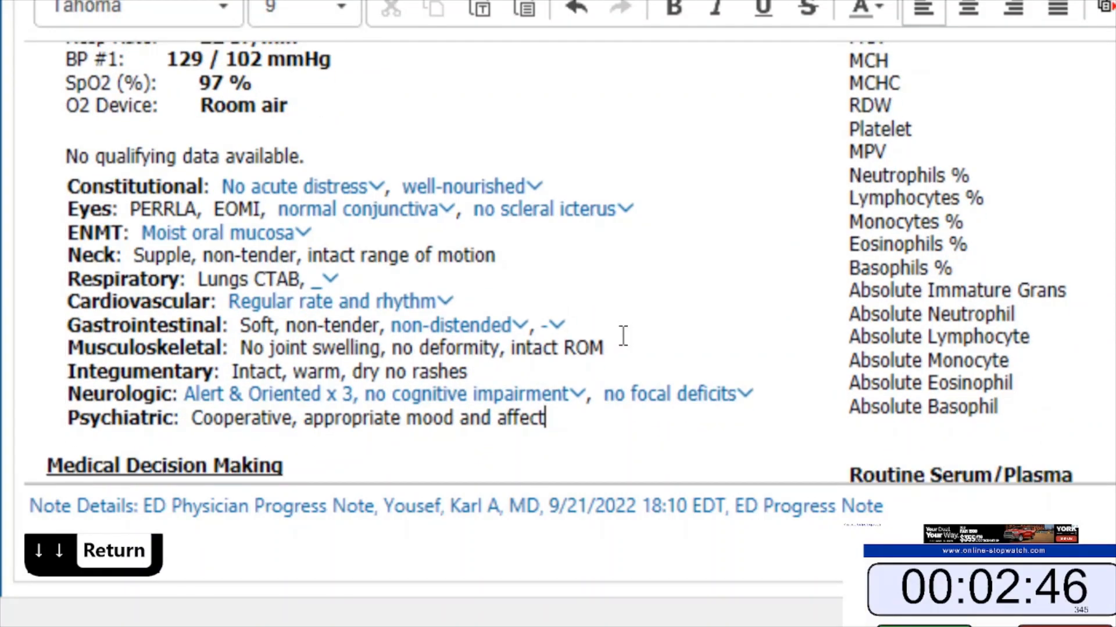
{"action": "left_click", "coordinate": [629, 319]}
{"action": "type", "text": ". .abd"}
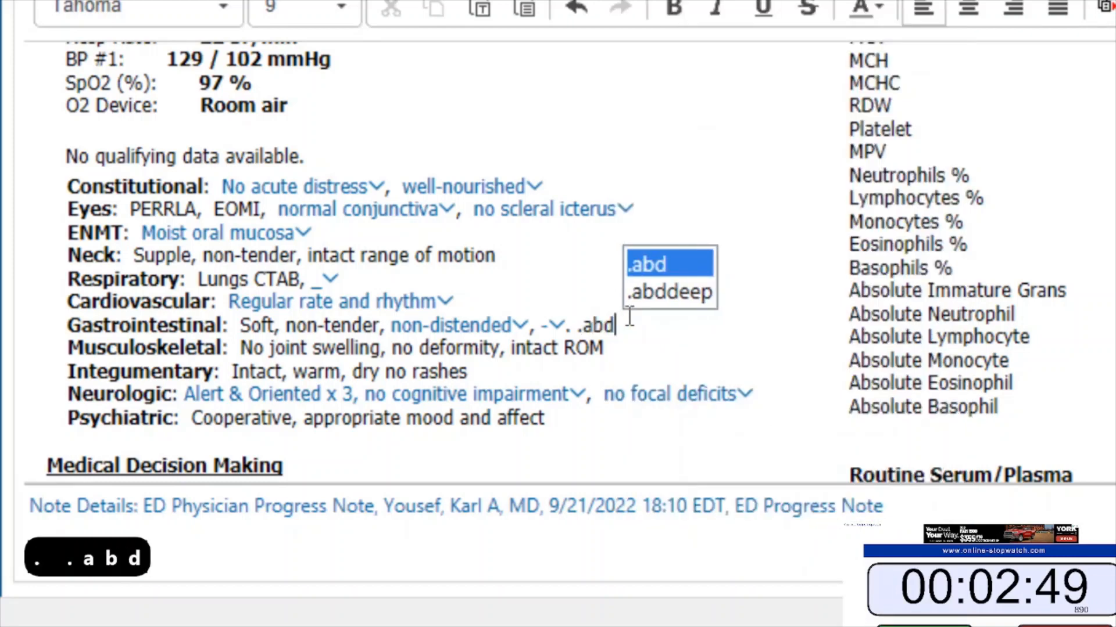
{"action": "key", "text": "Return"}
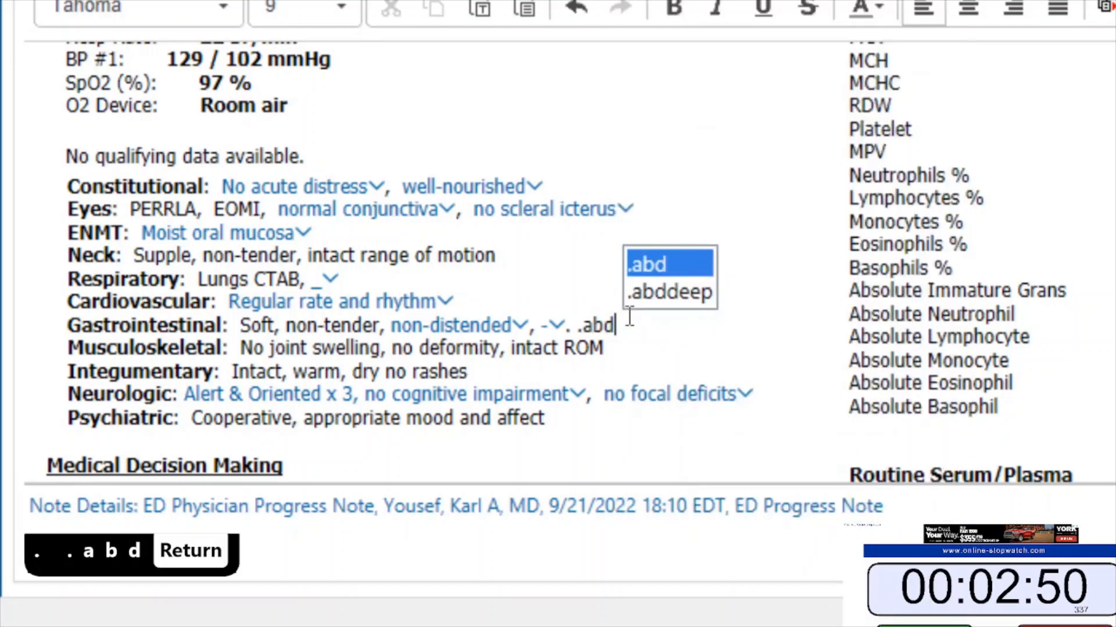
{"action": "left_click", "coordinate": [581, 325]}
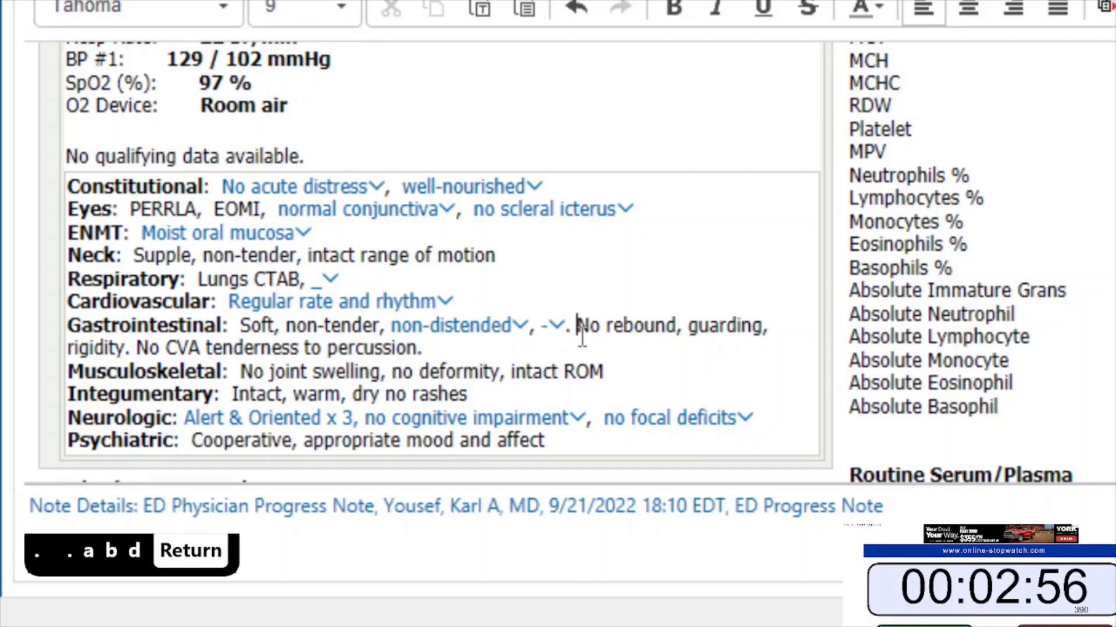
Step: Insert the .vstachy auto-text as the first line under Medical Decision Making and start a new line
{"action": "scroll", "coordinate": [582, 336], "scroll_direction": "down", "scroll_amount": 5}
{"action": "scroll", "coordinate": [582, 336], "scroll_direction": "down", "scroll_amount": 1}
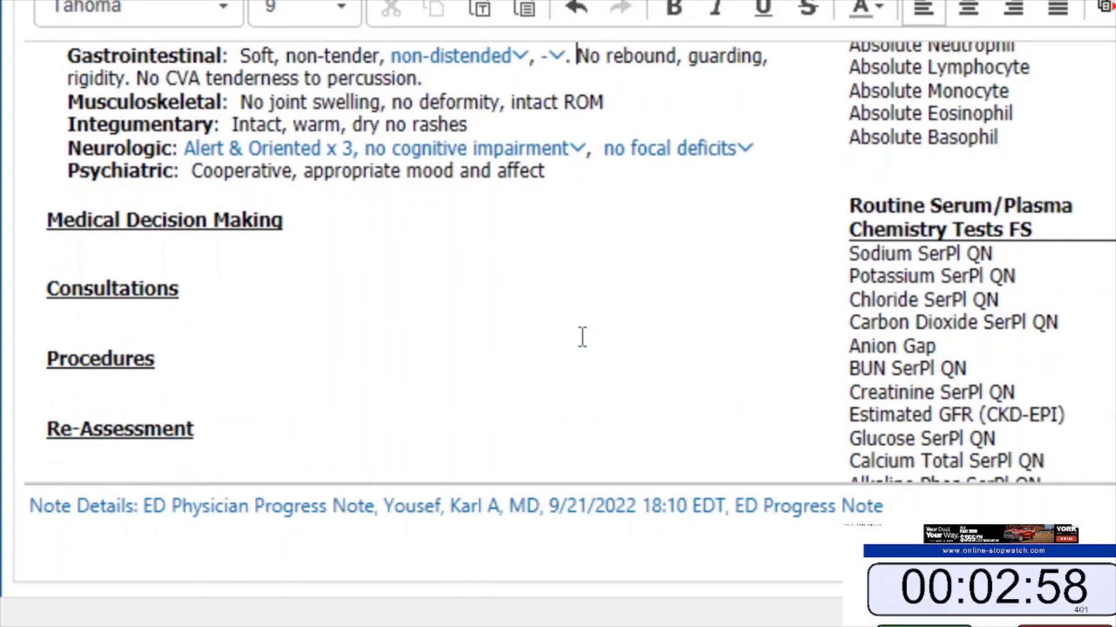
{"action": "left_click", "coordinate": [150, 248]}
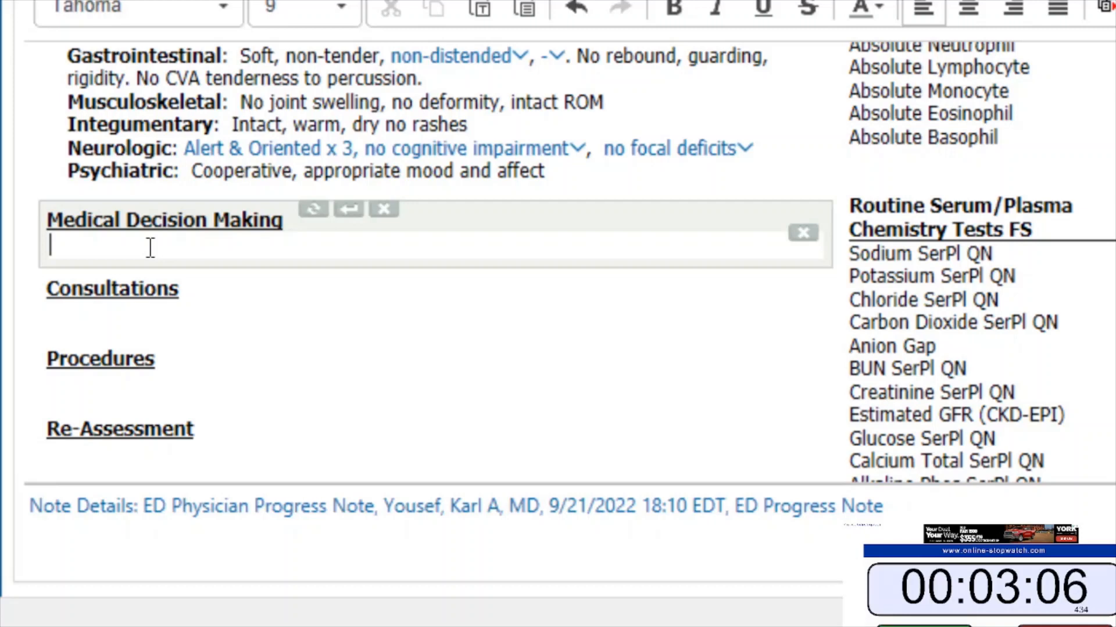
{"action": "scroll", "coordinate": [150, 247], "scroll_direction": "down", "scroll_amount": 3}
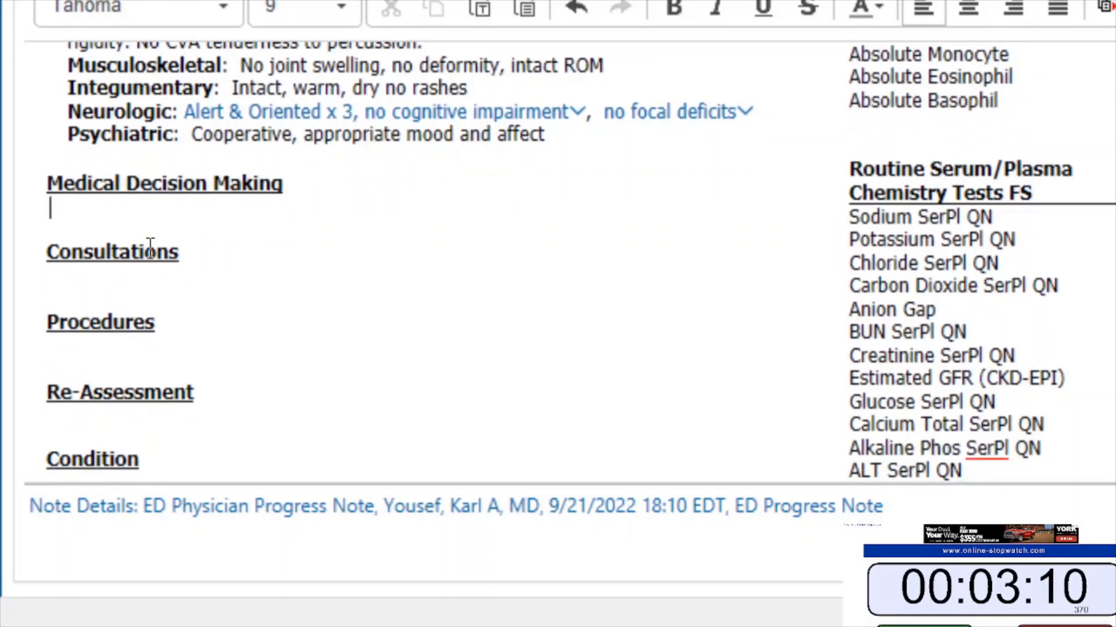
{"action": "mouse_move", "coordinate": [150, 246]}
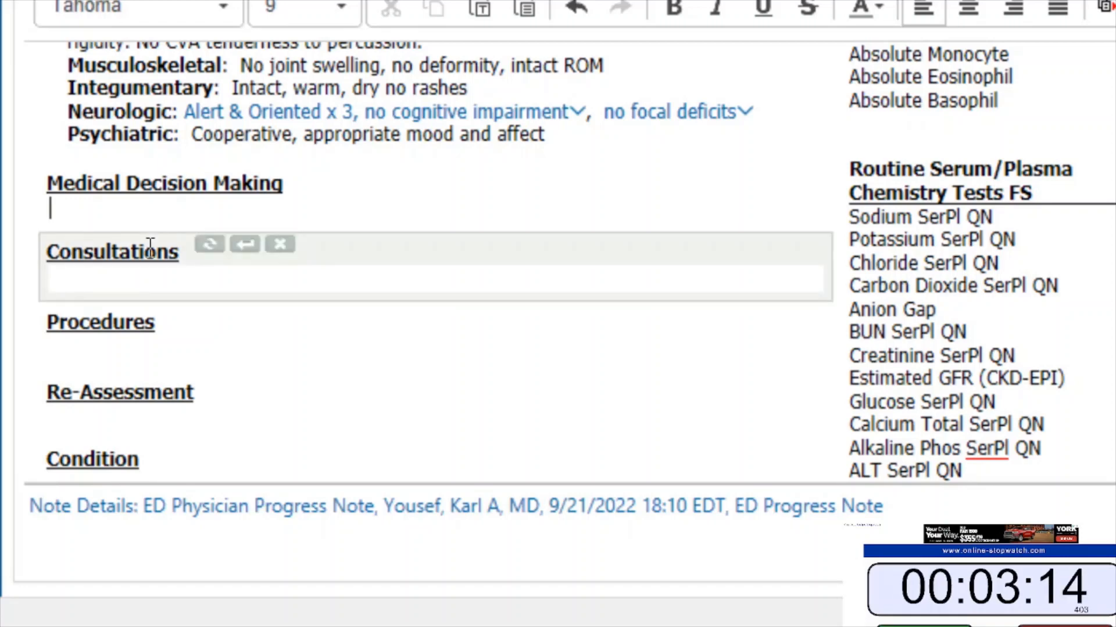
{"action": "type", "text": ".vsta"}
{"action": "key", "text": "Return"}
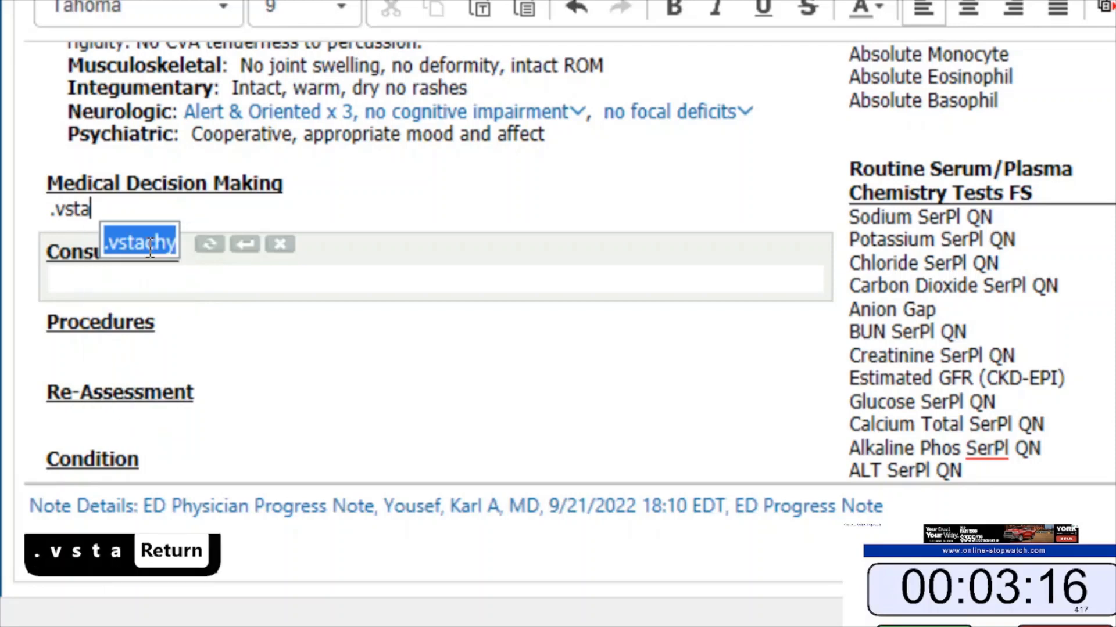
{"action": "key", "text": "Return"}
{"action": "type", "text": ".tay"}
{"action": "key", "text": "BackSpace"}
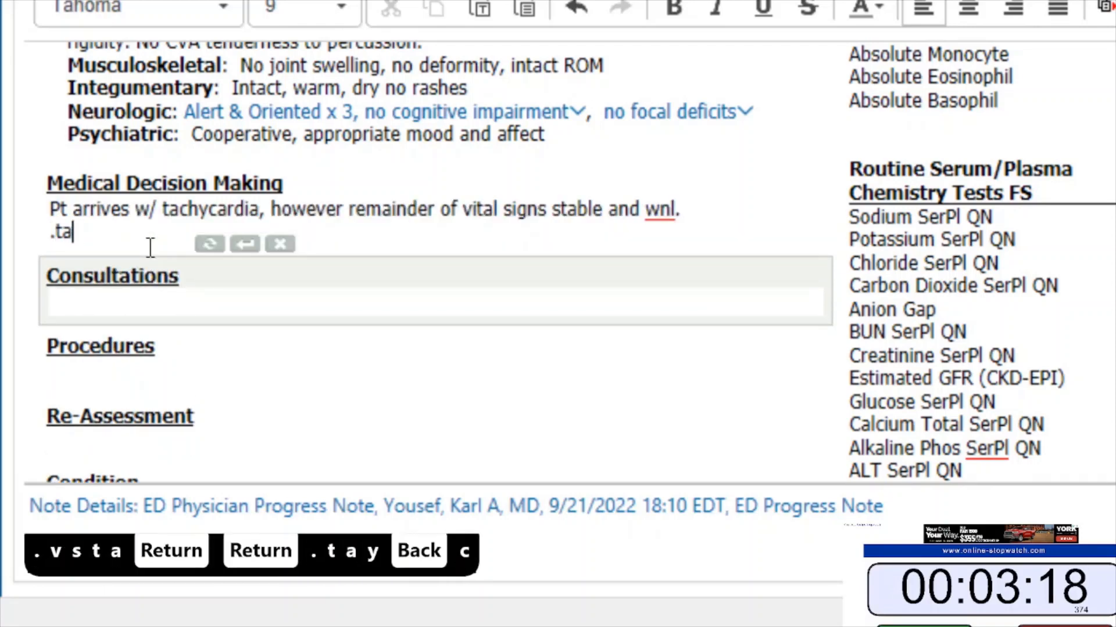
{"action": "type", "text": "chy"}
{"action": "key", "text": "Return"}
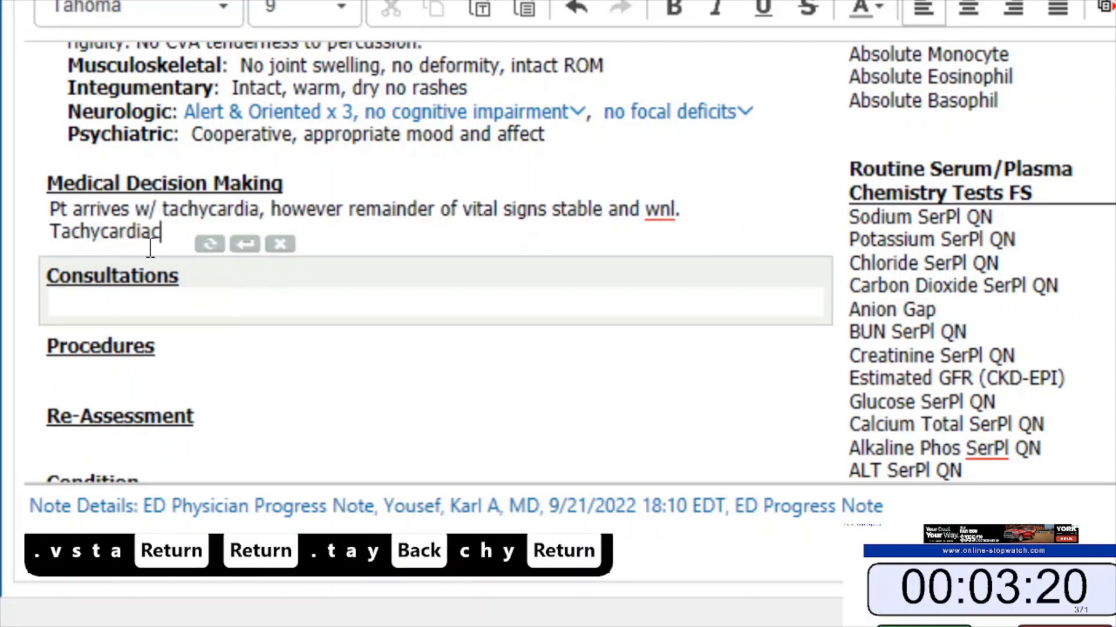
{"action": "key", "text": "ctrl+z"}
Step: Insert the .tachyimproved auto-text on the line below the vital signs statement in Medical Decision Making
{"action": "type", "text": ".tach"}
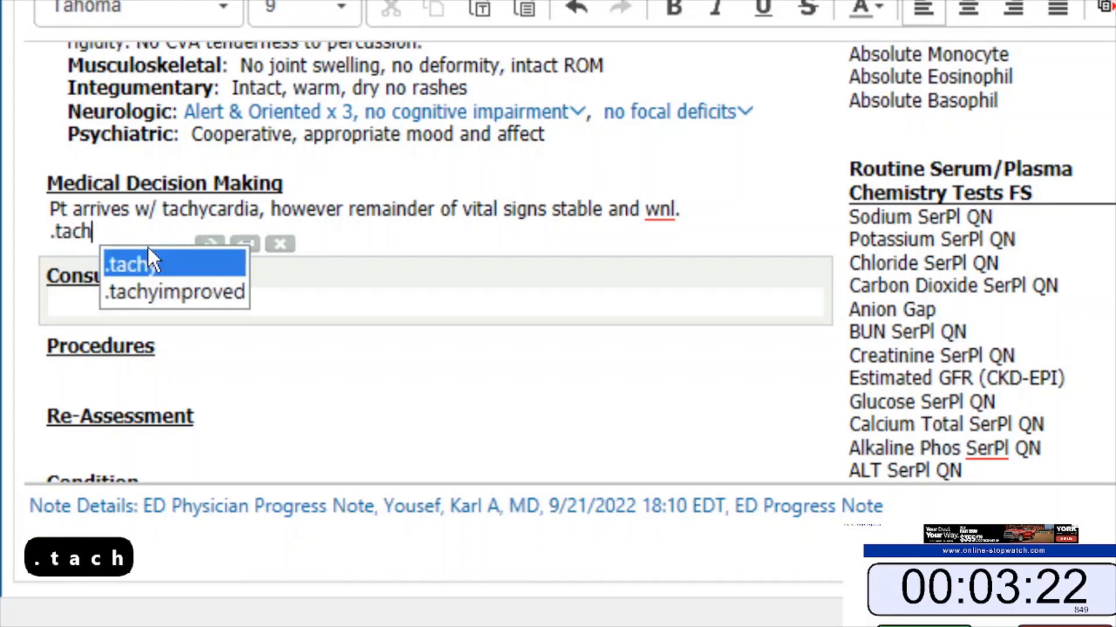
{"action": "key", "text": "Down"}
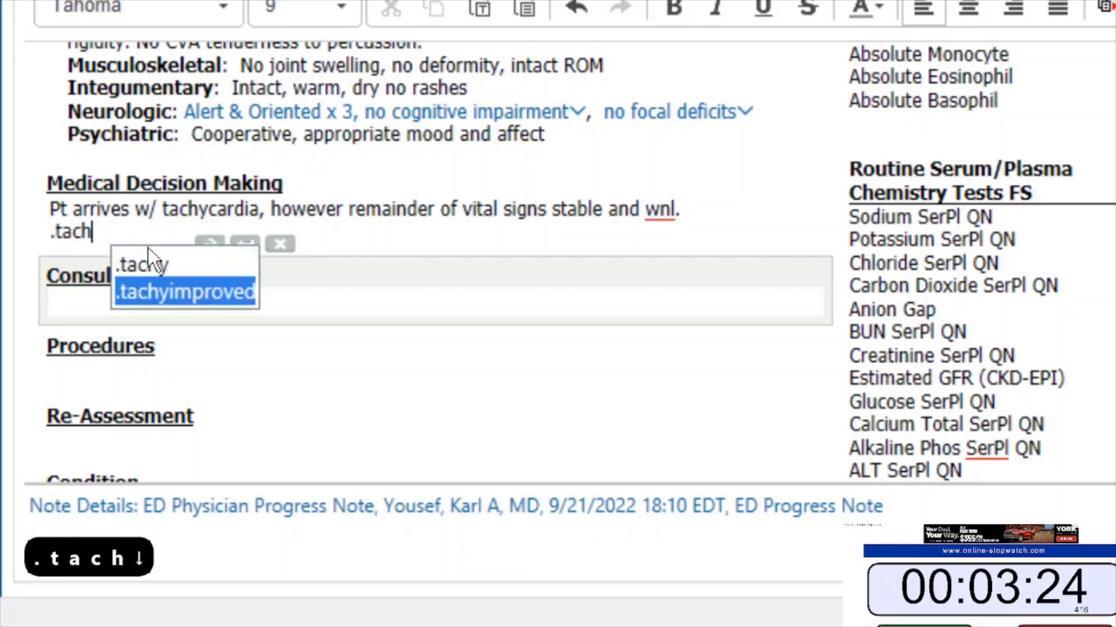
{"action": "key", "text": "Return"}
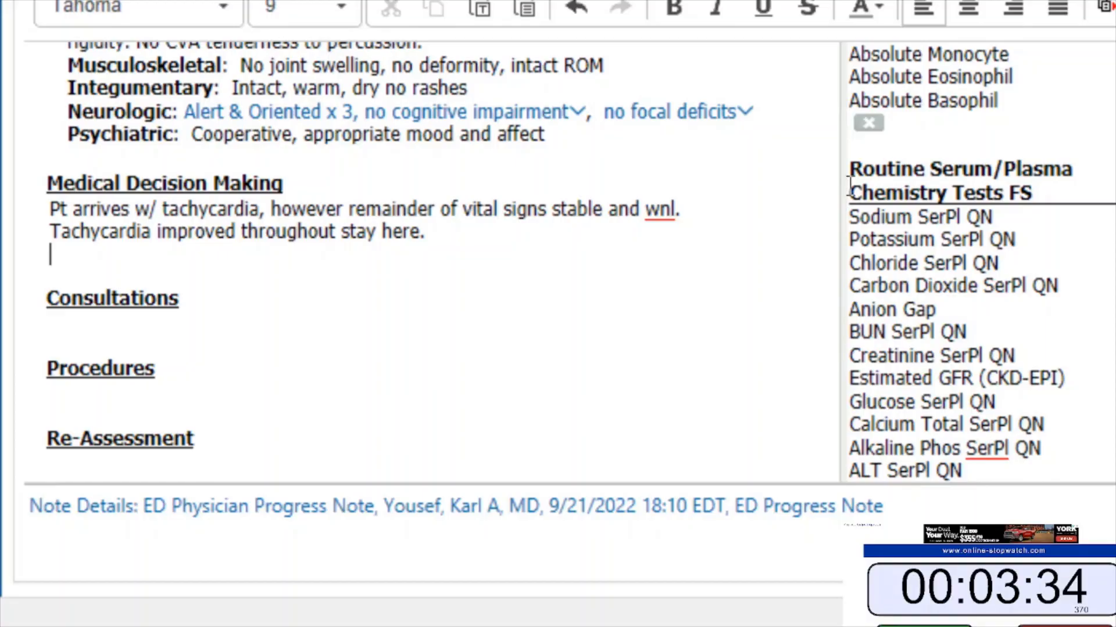
Step: Add the .well and .labs auto-texts on separate lines below the tachycardia statement
{"action": "type", "text": ".well"}
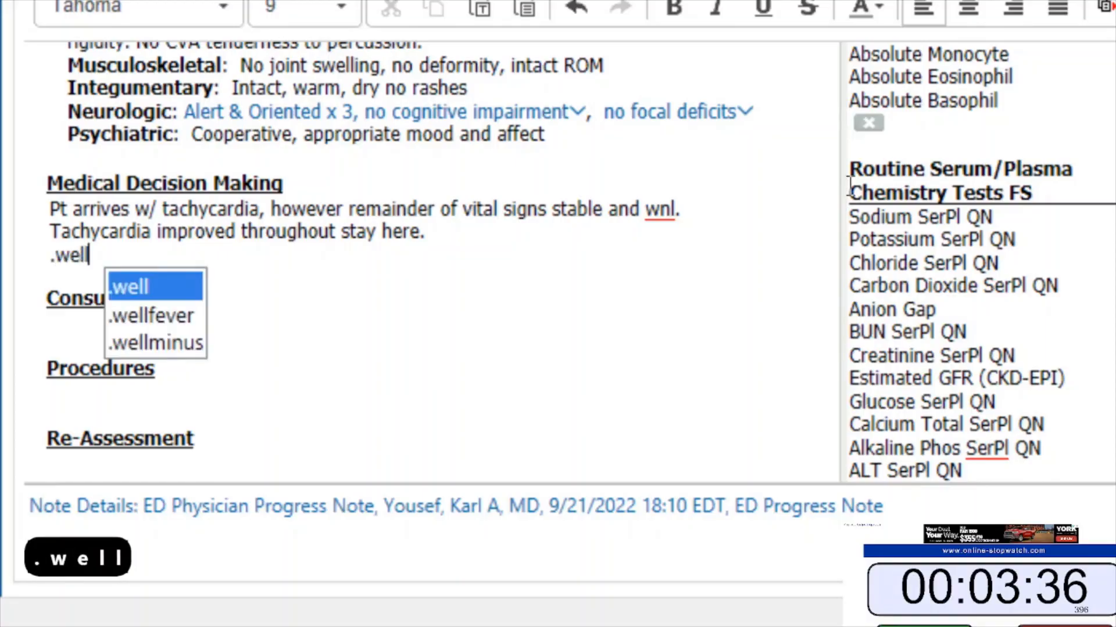
{"action": "key", "text": "Return"}
{"action": "key", "text": "Return"}
{"action": "type", "text": "."}
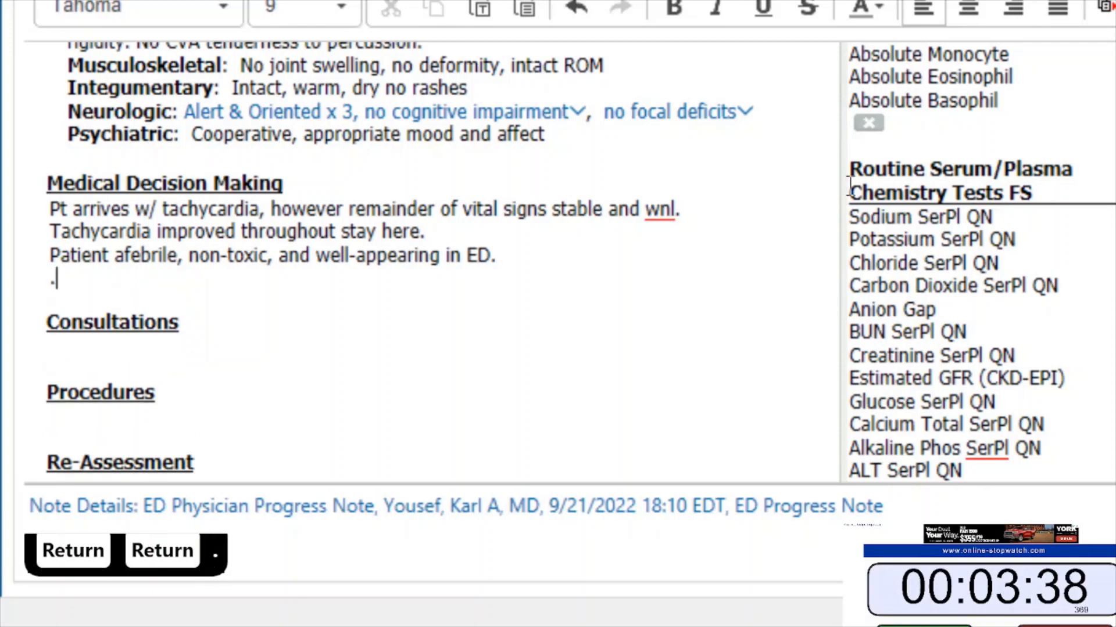
{"action": "type", "text": "labs"}
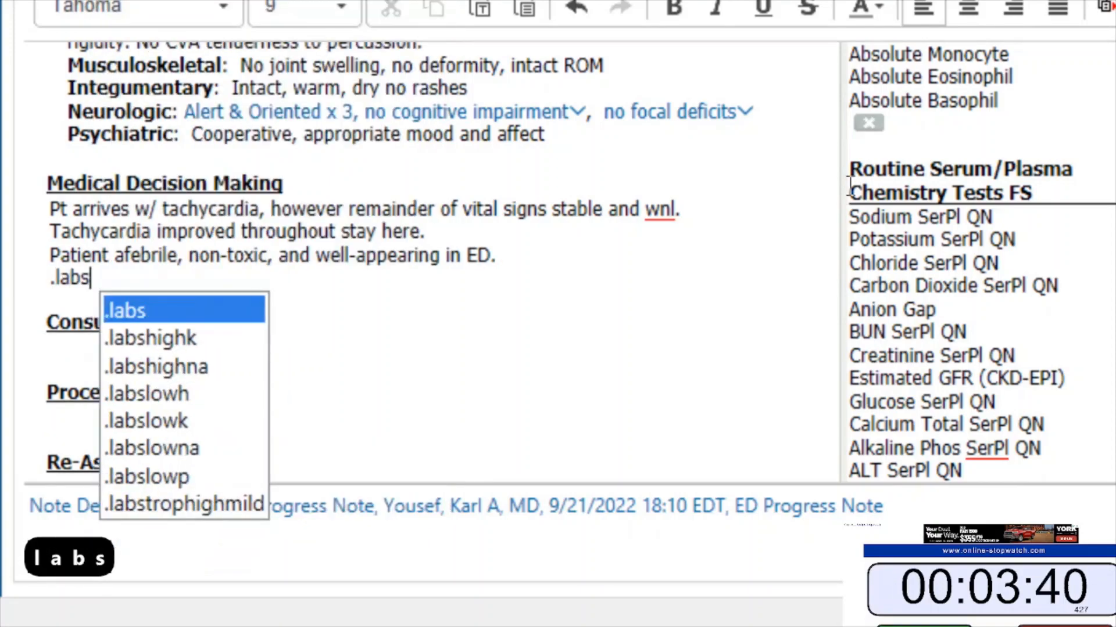
{"action": "key", "text": "Return"}
{"action": "key", "text": "Return"}
Step: Add the .ctap and .ua auto-texts on separate lines below the labs statement, ending the last one with an underscore placeholder
{"action": "type", "text": "."}
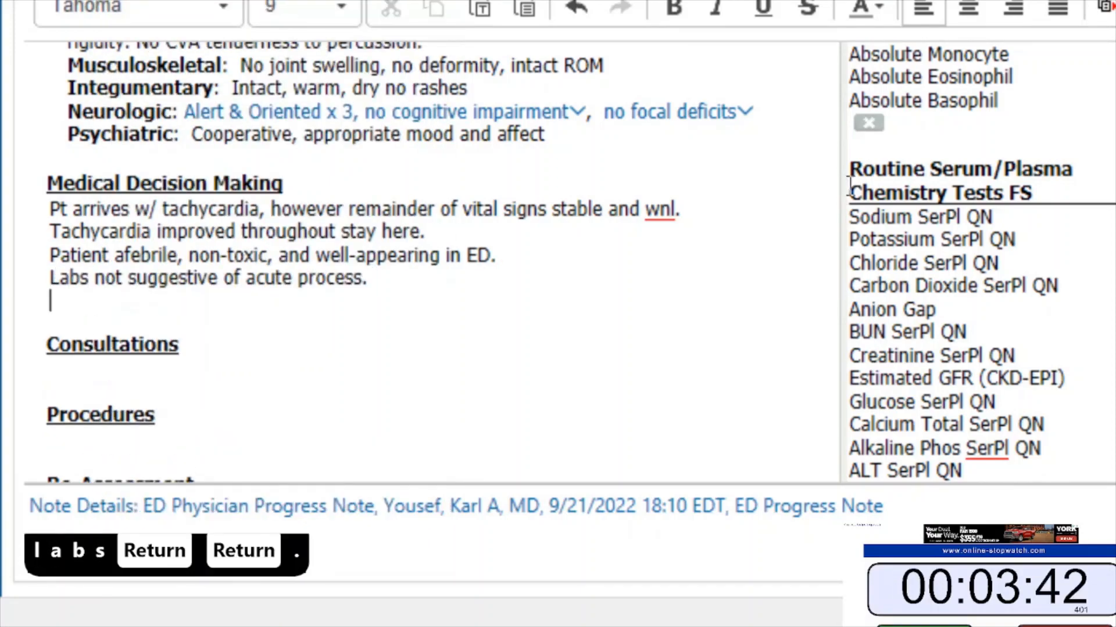
{"action": "type", "text": "ctap"}
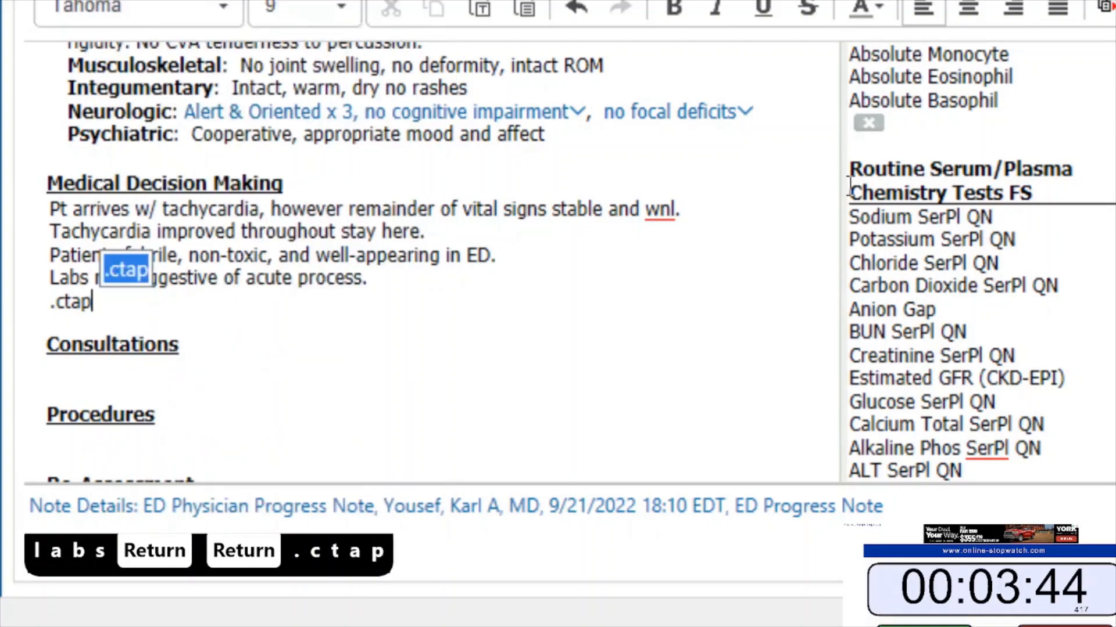
{"action": "key", "text": "Return"}
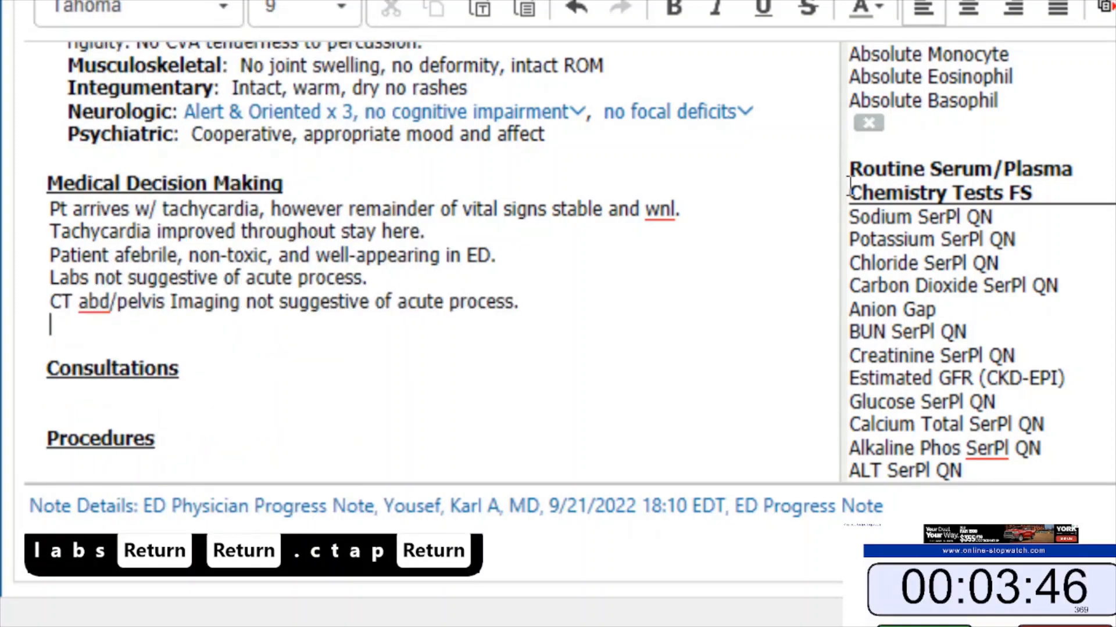
{"action": "type", "text": ".ua"}
{"action": "key", "text": "Return"}
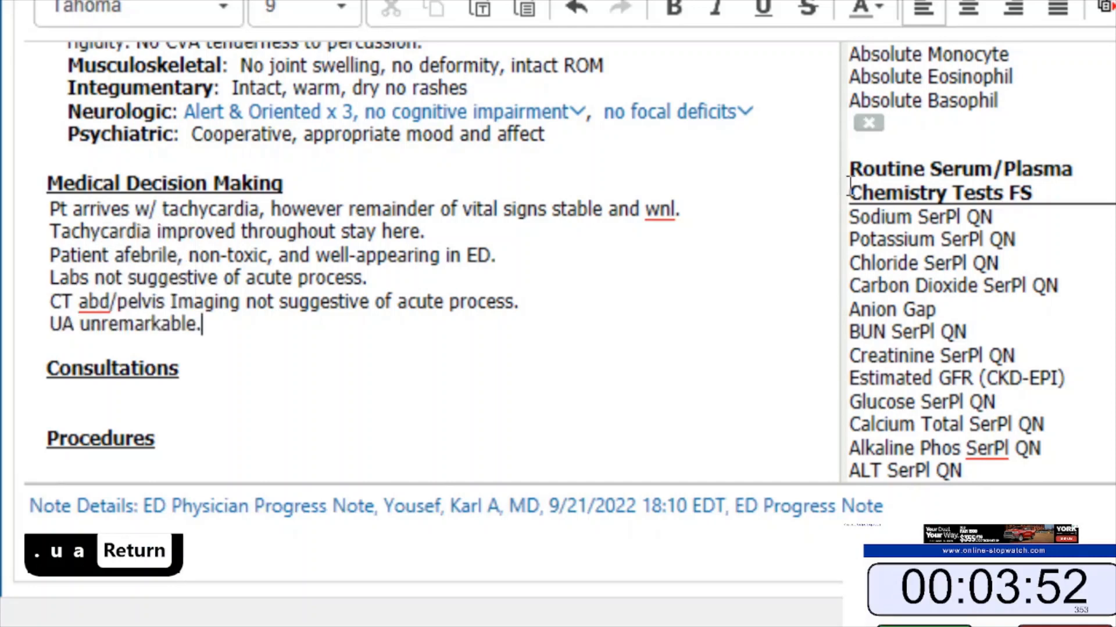
{"action": "type", "text": "_"}
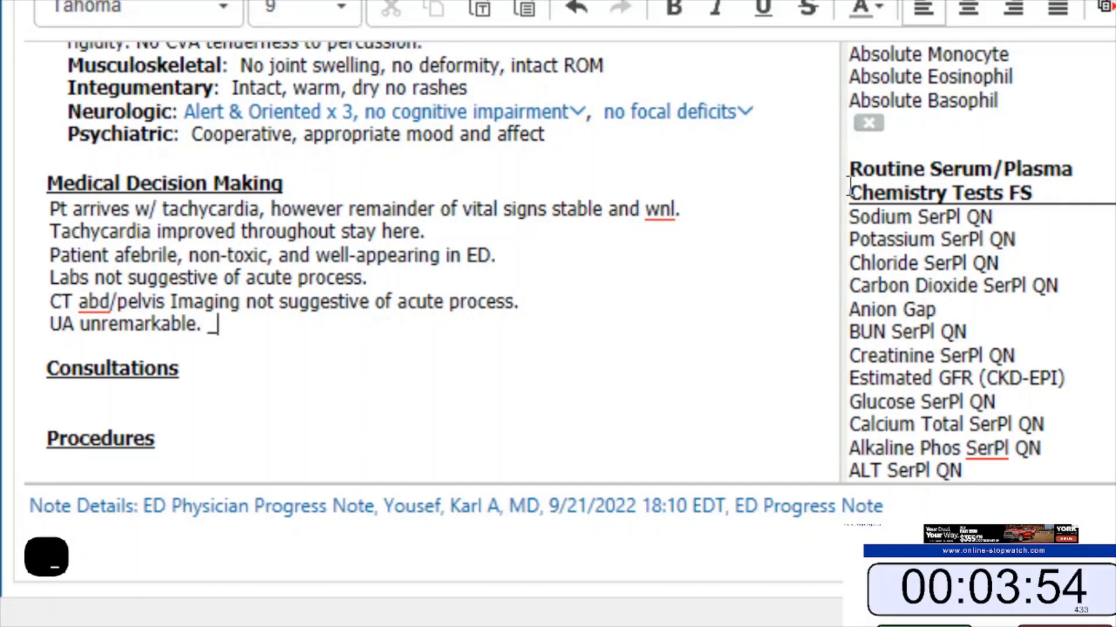
Step: Insert the .givenprescribed auto-text on a new line below the UA statement
{"action": "key", "text": "Return"}
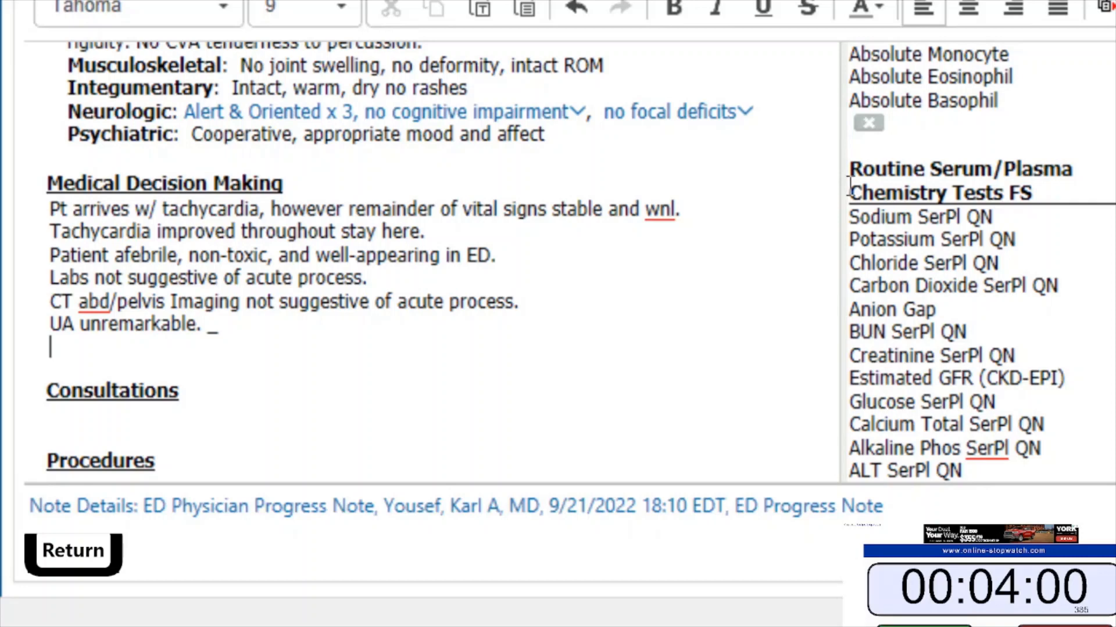
{"action": "type", "text": ".give"}
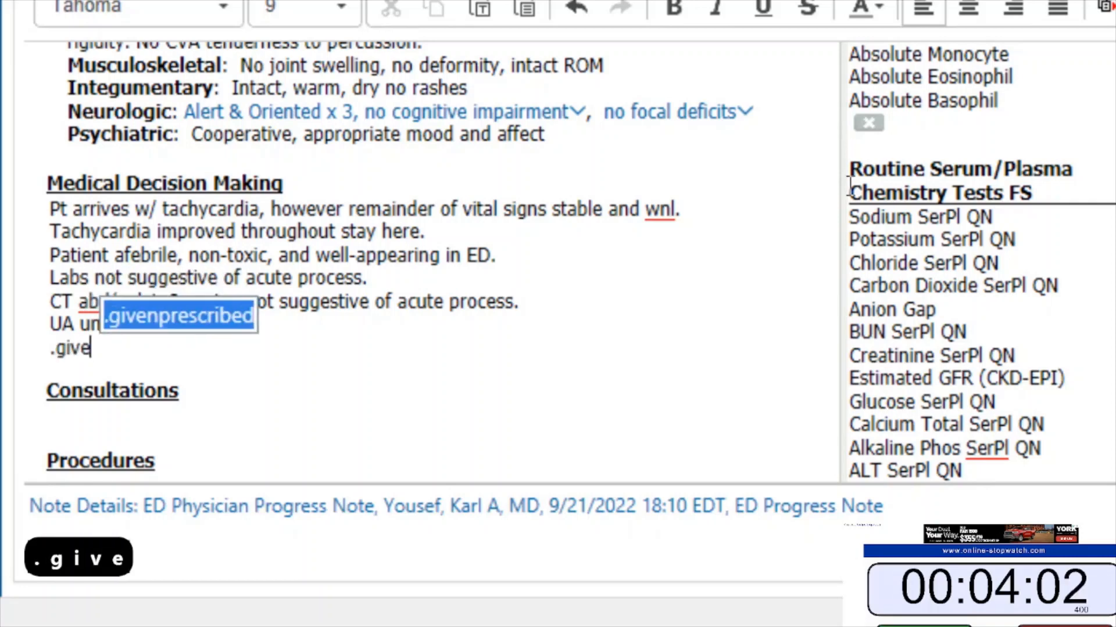
{"action": "key", "text": "Return"}
Step: Remove the leftover underscore placeholders after "9/10", at the end of the story, in the Respiratory exam and after "UA unremarkable."
{"action": "key", "text": "F3"}
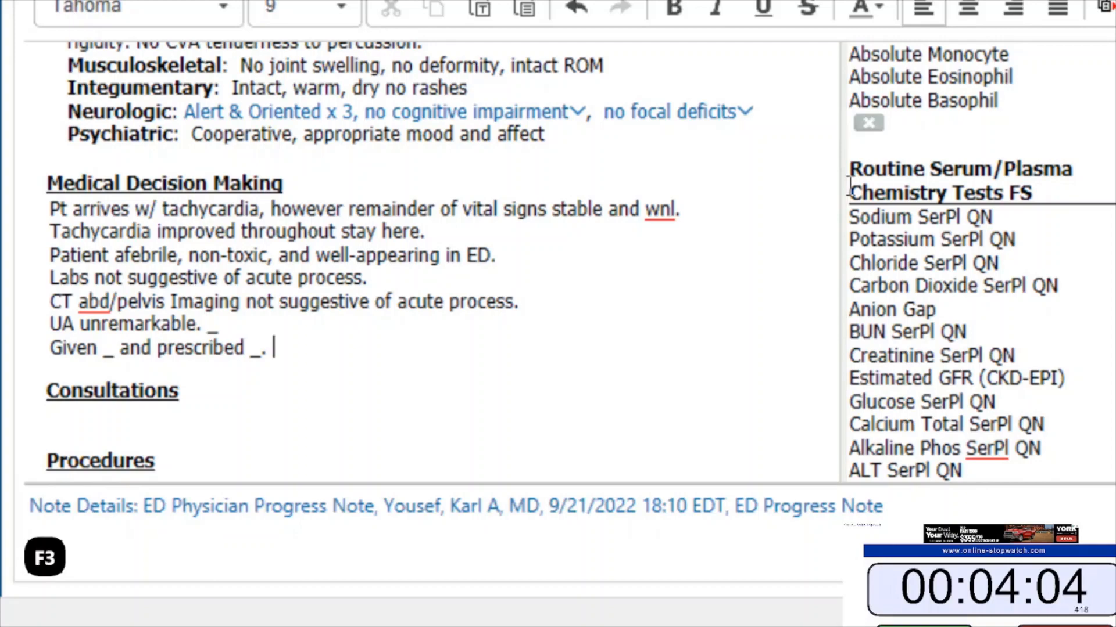
{"action": "key", "text": "Caps_Lock"}
{"action": "key", "text": "BackSpace"}
{"action": "key", "text": "F3"}
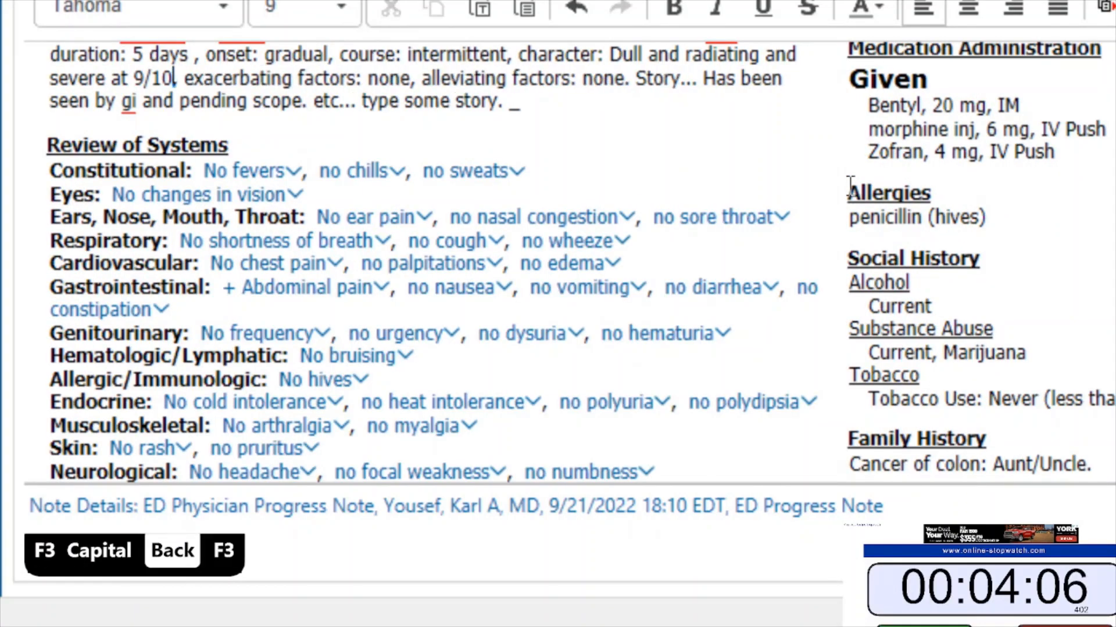
{"action": "key", "text": "BackSpace"}
{"action": "key", "text": "F3"}
{"action": "key", "text": "BackSpace"}
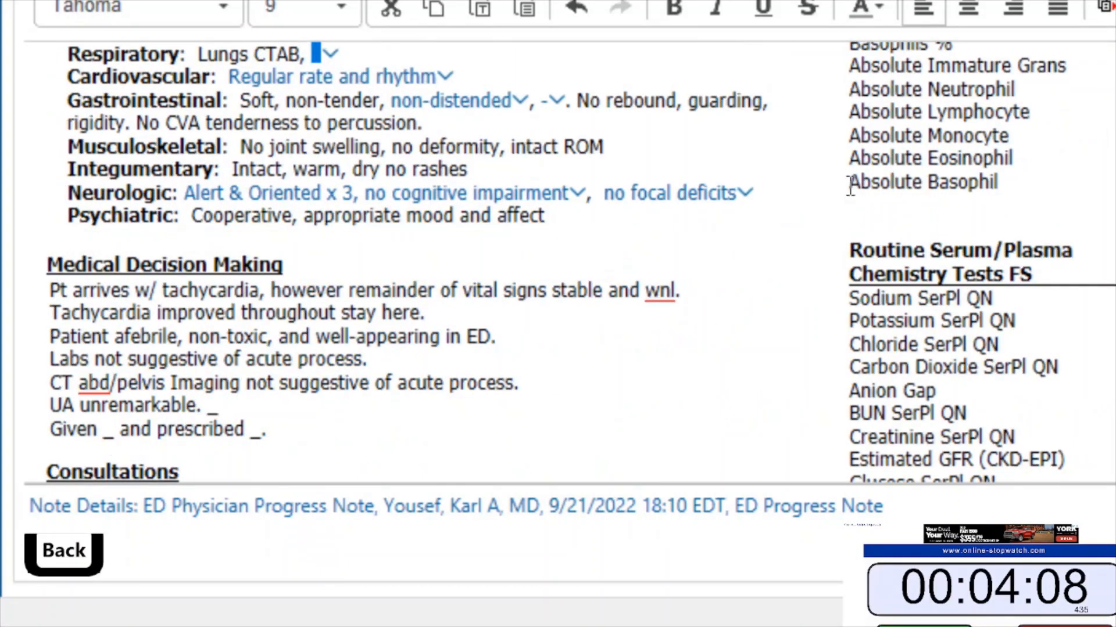
{"action": "key", "text": "F3"}
{"action": "key", "text": "BackSpace"}
Step: Replace the placeholder after "Given" with "Bentyl and Morphine"
{"action": "key", "text": "F3"}
{"action": "key", "text": "Caps_Lock"}
{"action": "type", "text": "b"}
{"action": "key", "text": "Caps_Lock"}
{"action": "type", "text": "EN"}
{"action": "key", "text": "Caps_Lock"}
{"action": "key", "text": "BackSpace"}
{"action": "key", "text": "BackSpace"}
{"action": "key", "text": "BackSpace"}
{"action": "type", "text": "b"}
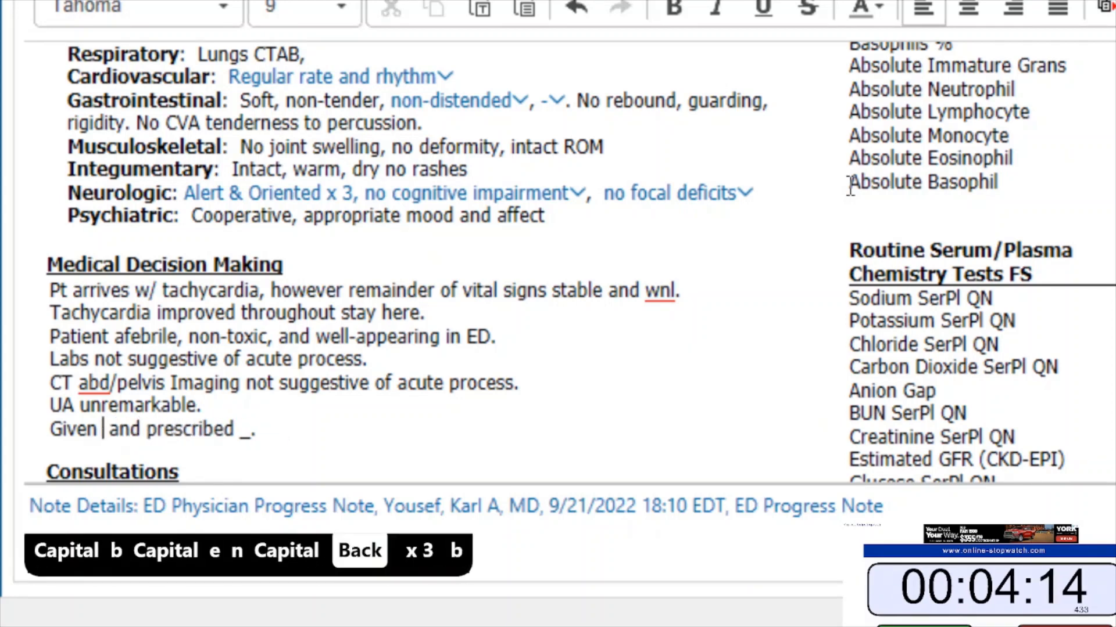
{"action": "key", "text": "Caps_Lock"}
{"action": "key", "text": "BackSpace"}
{"action": "type", "text": "B"}
{"action": "key", "text": "Caps_Lock"}
{"action": "type", "text": "entyl"}
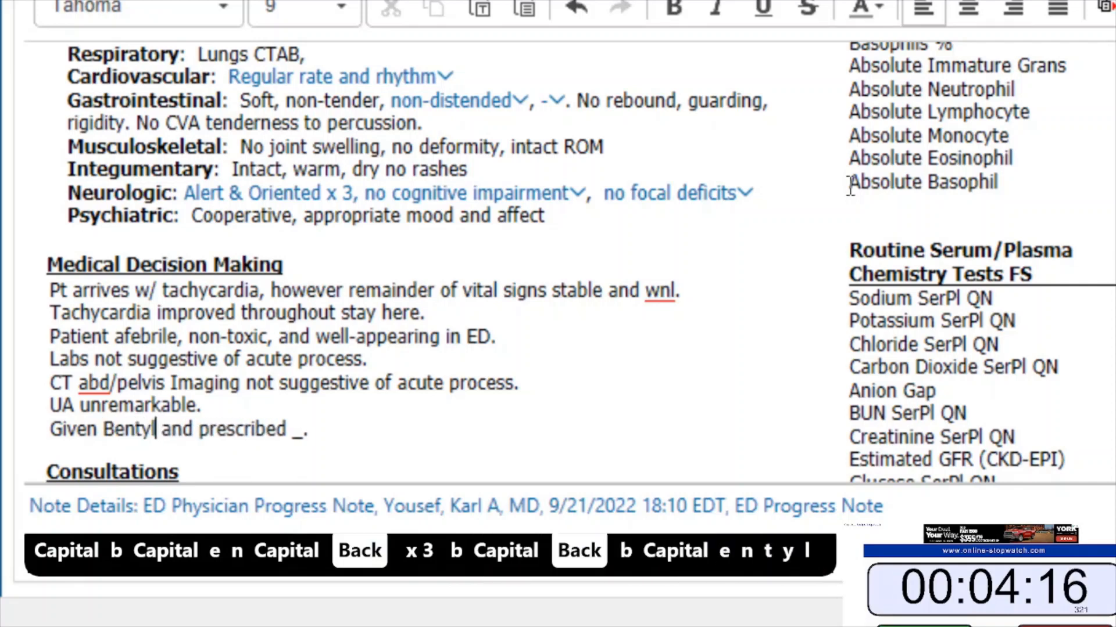
{"action": "key", "text": "BackSpace"}
{"action": "type", "text": "and "}
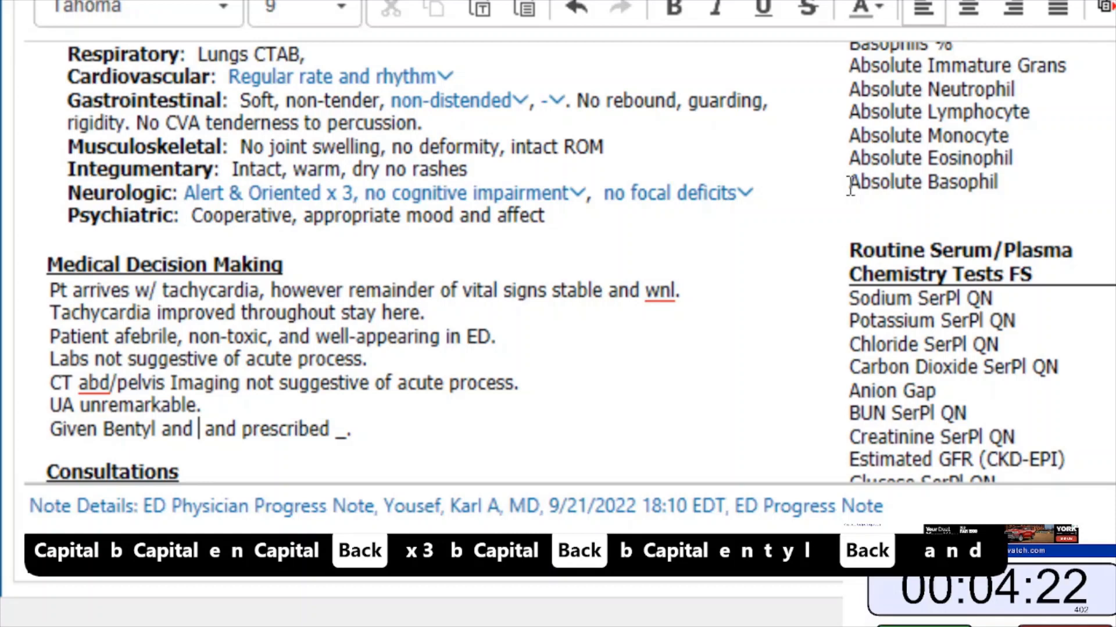
{"action": "type", "text": "Morphine"}
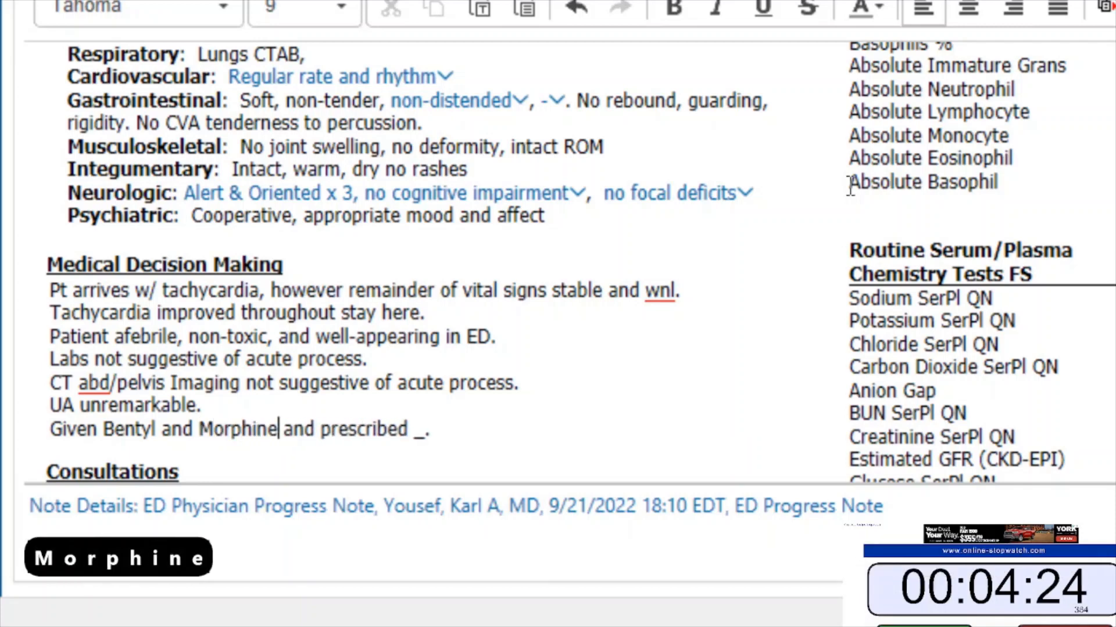
Step: Replace the placeholder after "prescribed" with "Bentyl and pepcid"
{"action": "key", "text": "F3"}
{"action": "type", "text": "same"}
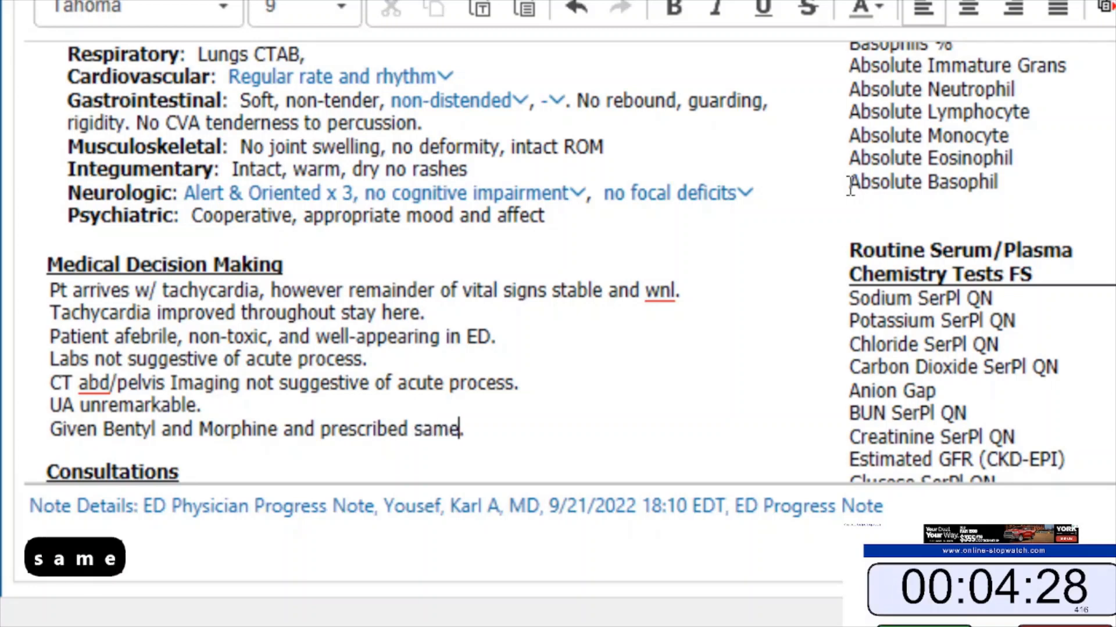
{"action": "key", "text": "ctrl+BackSpace"}
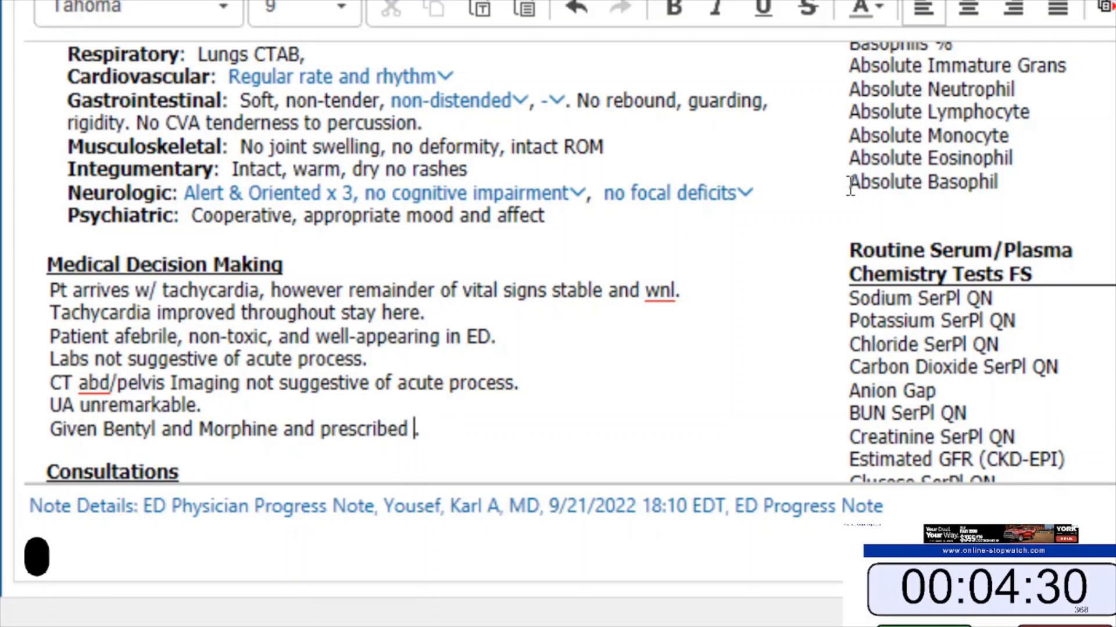
{"action": "type", "text": "Bentyl and "}
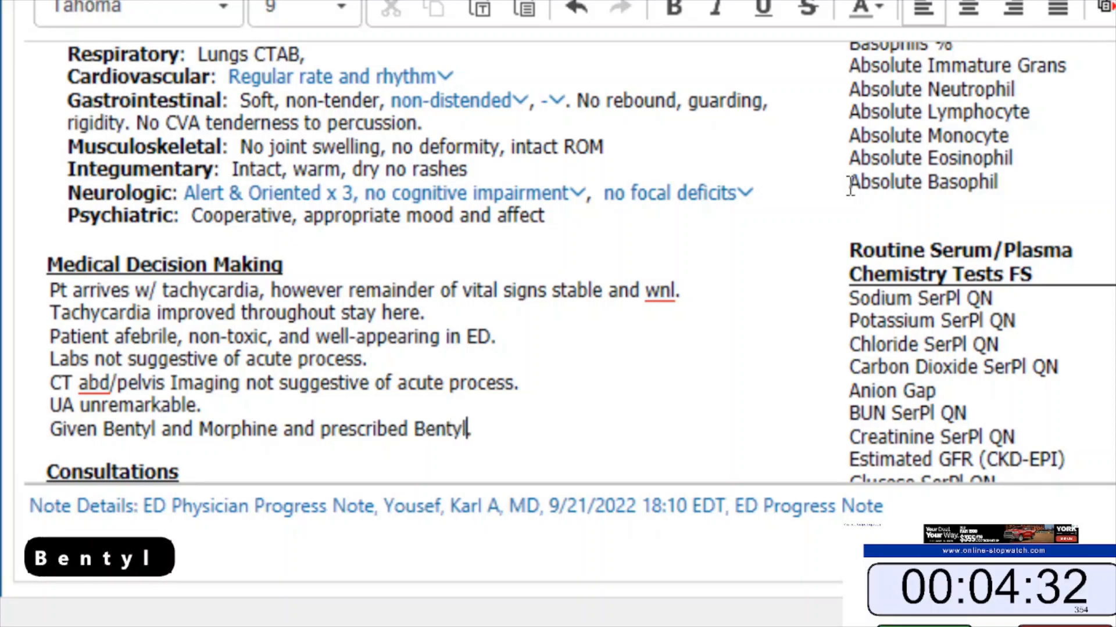
{"action": "type", "text": "pepcis"}
{"action": "key", "text": "BackSpace"}
{"action": "type", "text": "d"}
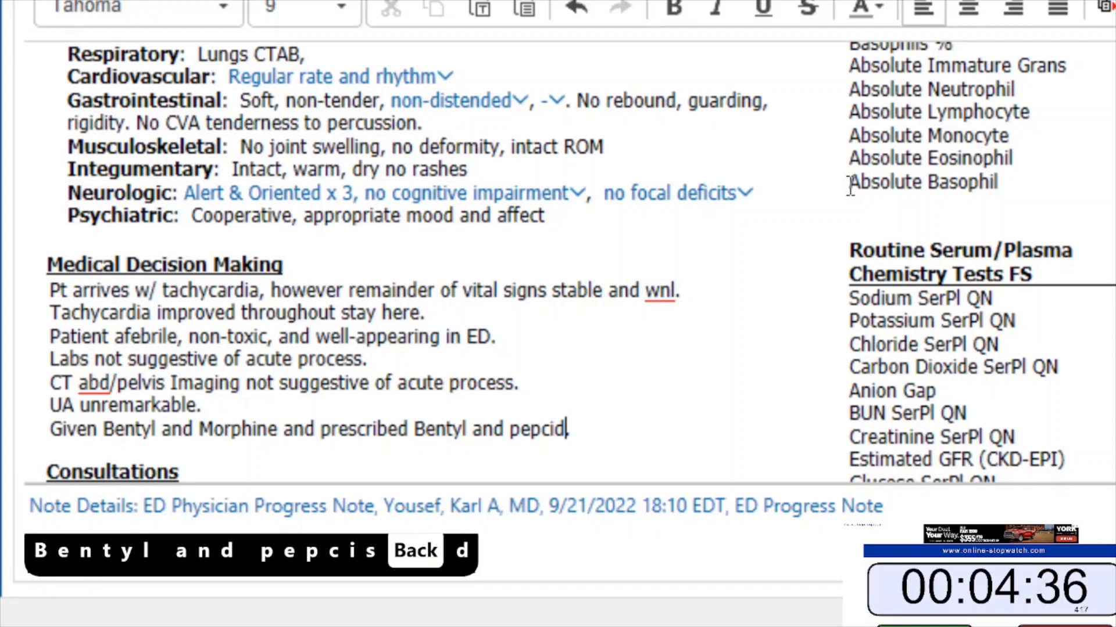
Step: Insert the .dcgi discharge auto-text on a new line below the medication sentence
{"action": "key", "text": "Right"}
{"action": "key", "text": "Return"}
{"action": "type", "text": ".d"}
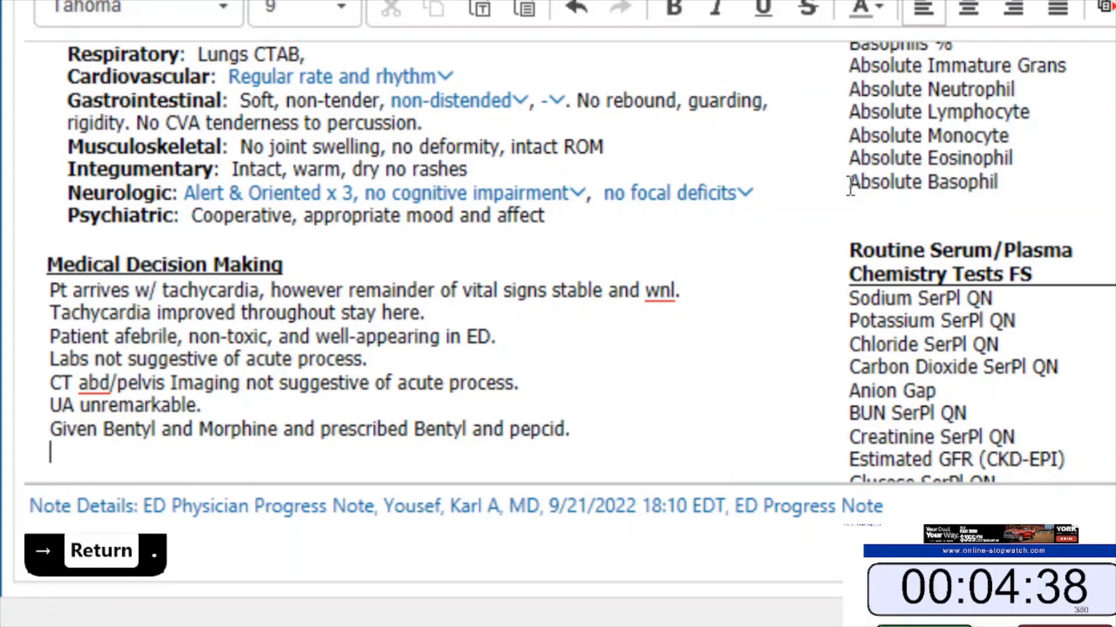
{"action": "type", "text": "cgi"}
{"action": "key", "text": "Return"}
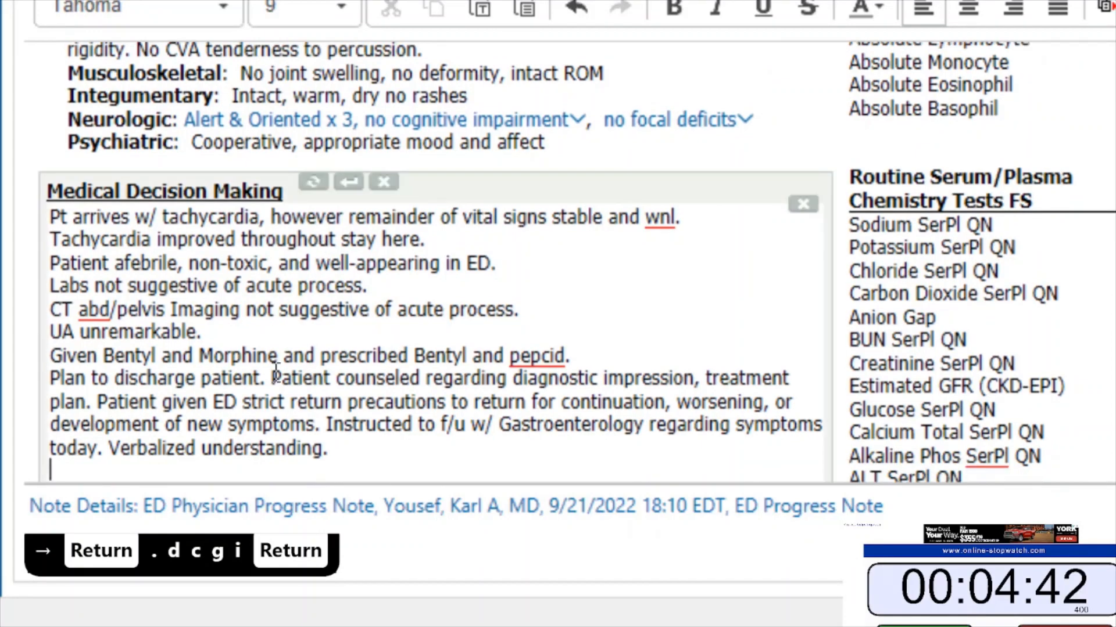
{"action": "left_click_drag", "start_coordinate": [337, 451], "coordinate": [180, 331]}
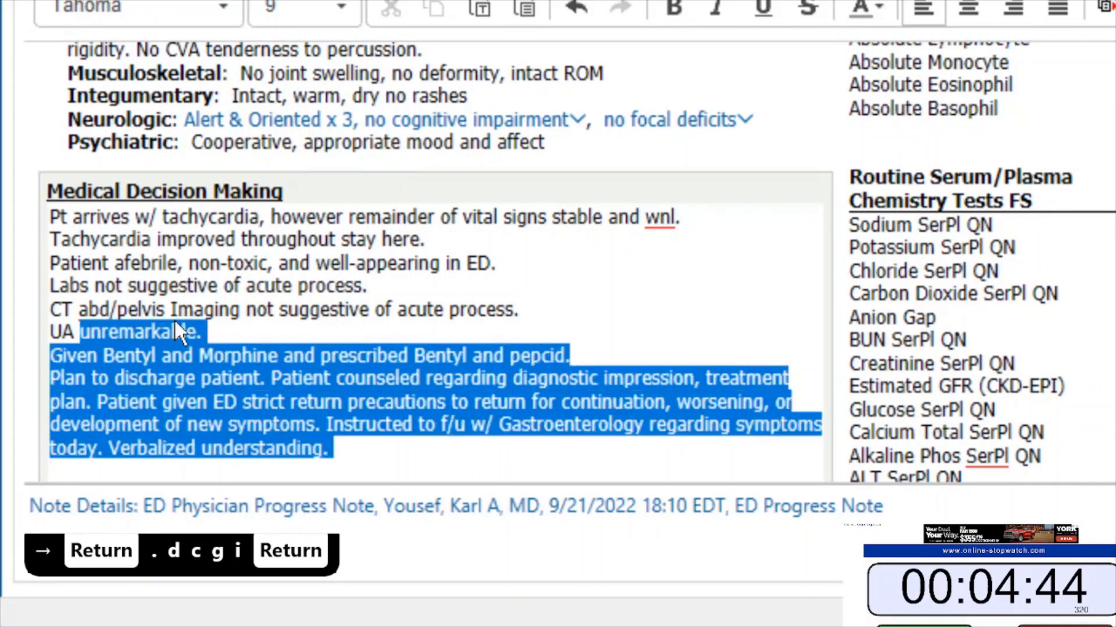
{"action": "left_click", "coordinate": [370, 311]}
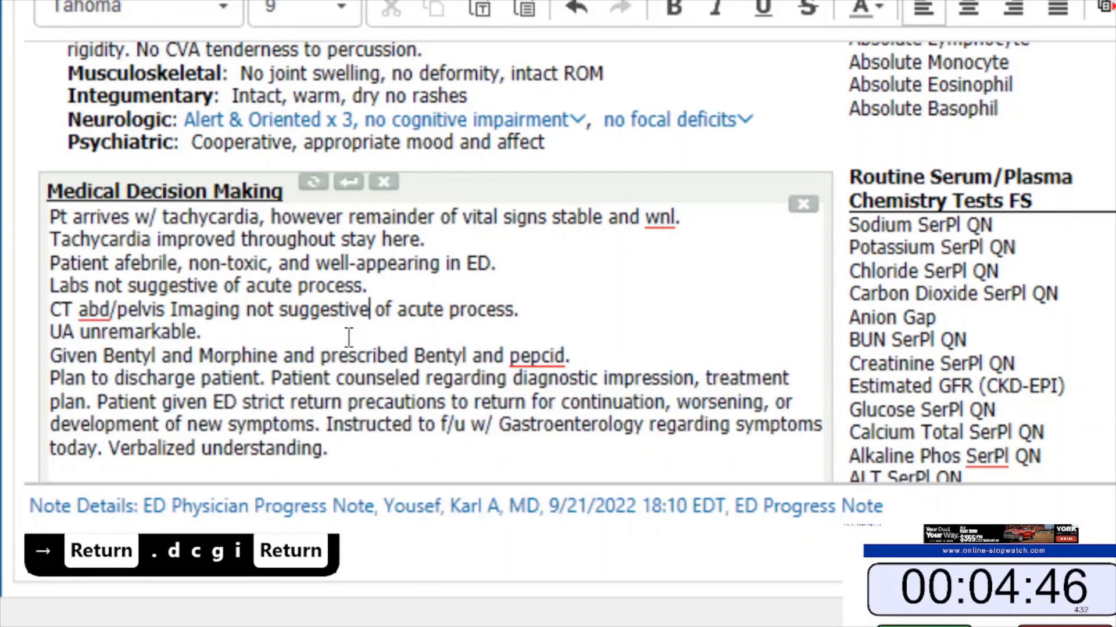
Step: Add an underscore placeholder at the end of the CT abd/pelvis line and jump to it from the end of the text
{"action": "left_click", "coordinate": [539, 314]}
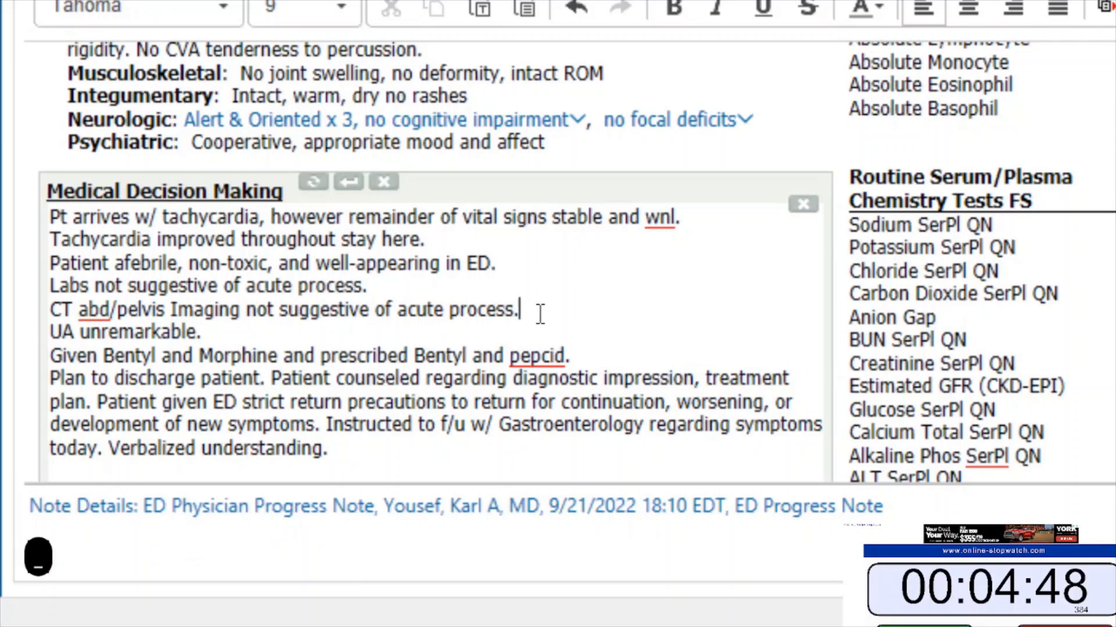
{"action": "left_click", "coordinate": [524, 440]}
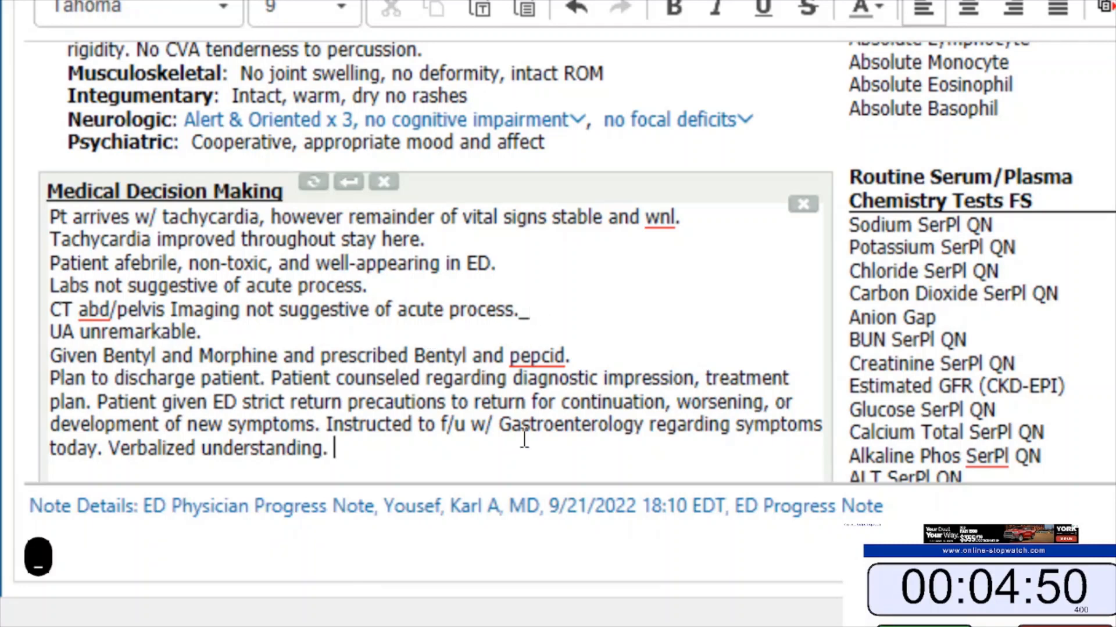
{"action": "key", "text": "F3"}
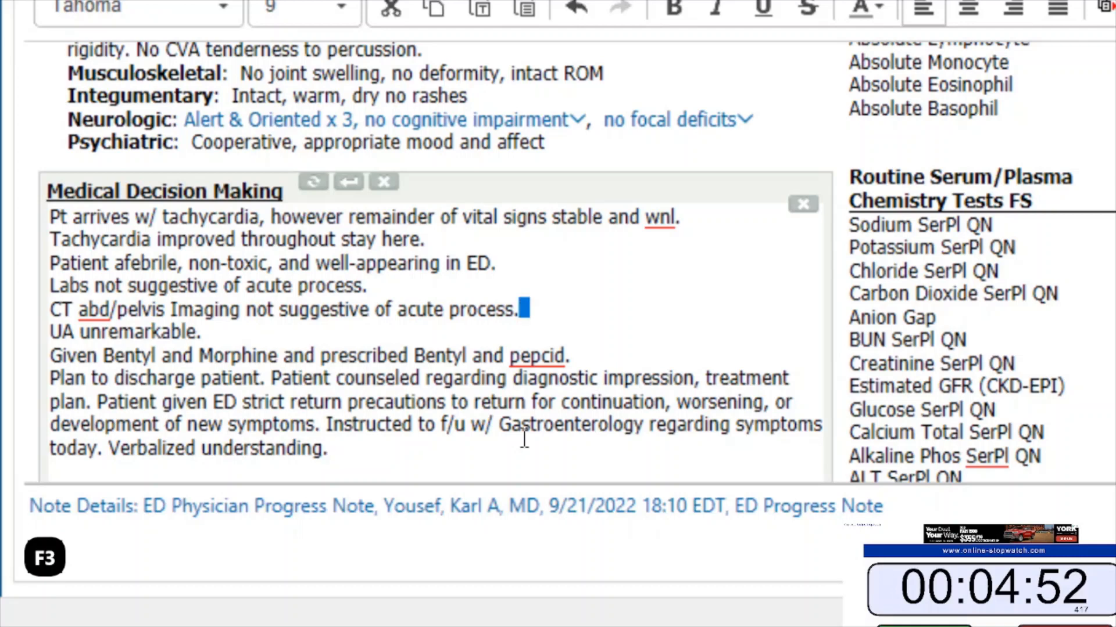
Step: Delete "not suggestive of acute process." after "CT abd/pelvis Imaging", keeping the underscore placeholder
{"action": "key", "text": "ctrl+BackSpace"}
{"action": "key", "text": "ctrl+BackSpace"}
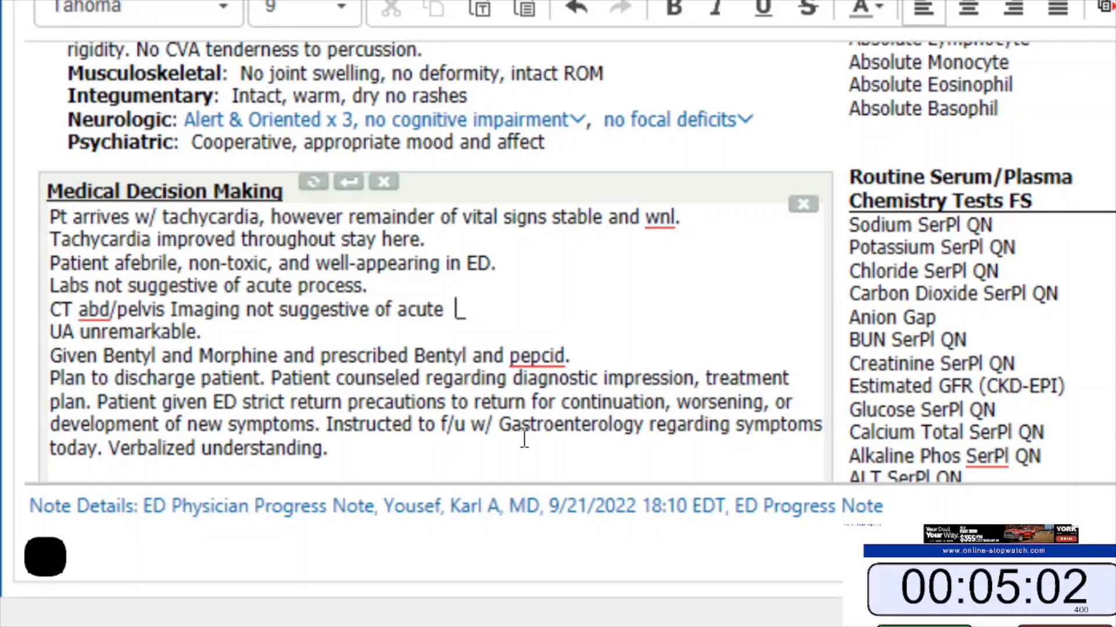
{"action": "key", "text": "BackSpace"}
{"action": "key", "text": "BackSpace"}
{"action": "key", "text": "BackSpace"}
{"action": "key", "text": "BackSpace"}
{"action": "key", "text": "BackSpace"}
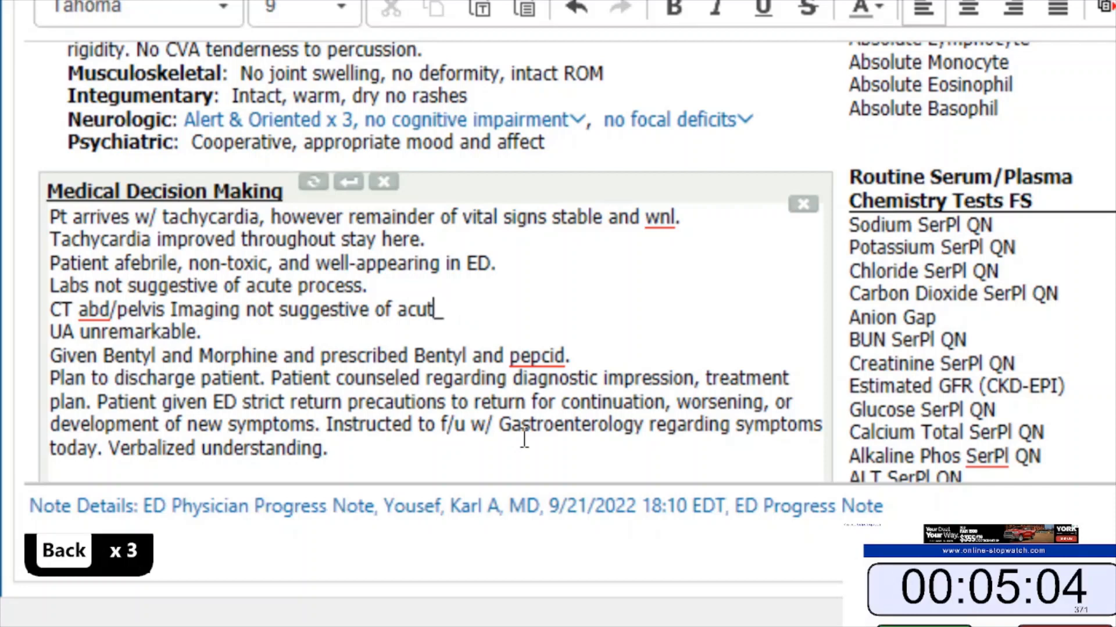
{"action": "key", "text": "ctrl+BackSpace"}
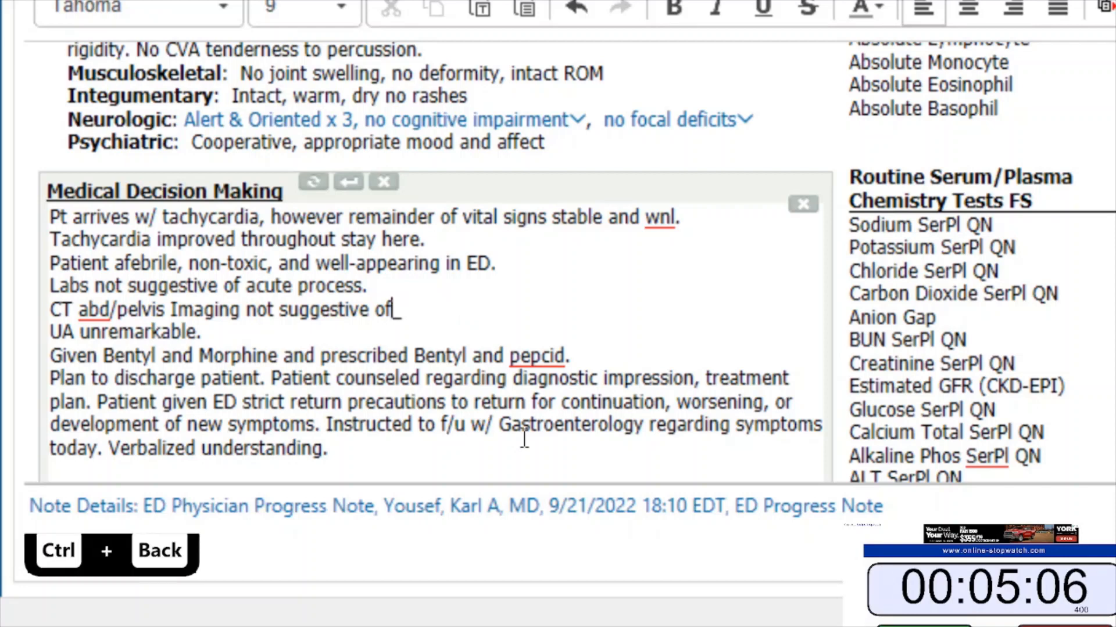
{"action": "key", "text": "ctrl+BackSpace"}
{"action": "key", "text": "ctrl+BackSpace"}
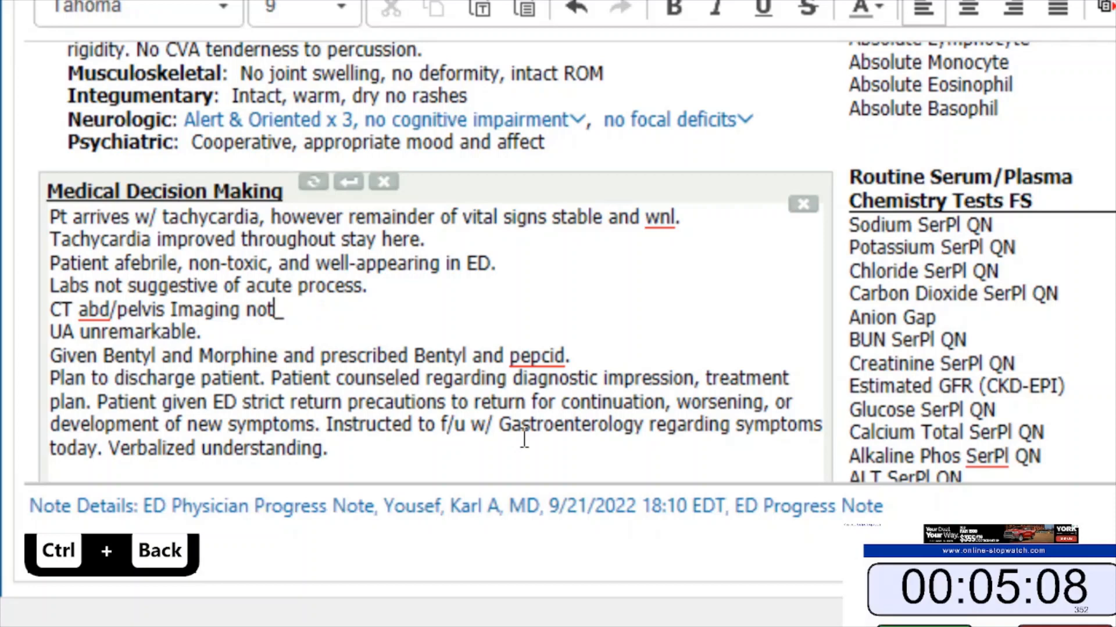
{"action": "key", "text": "ctrl+BackSpace"}
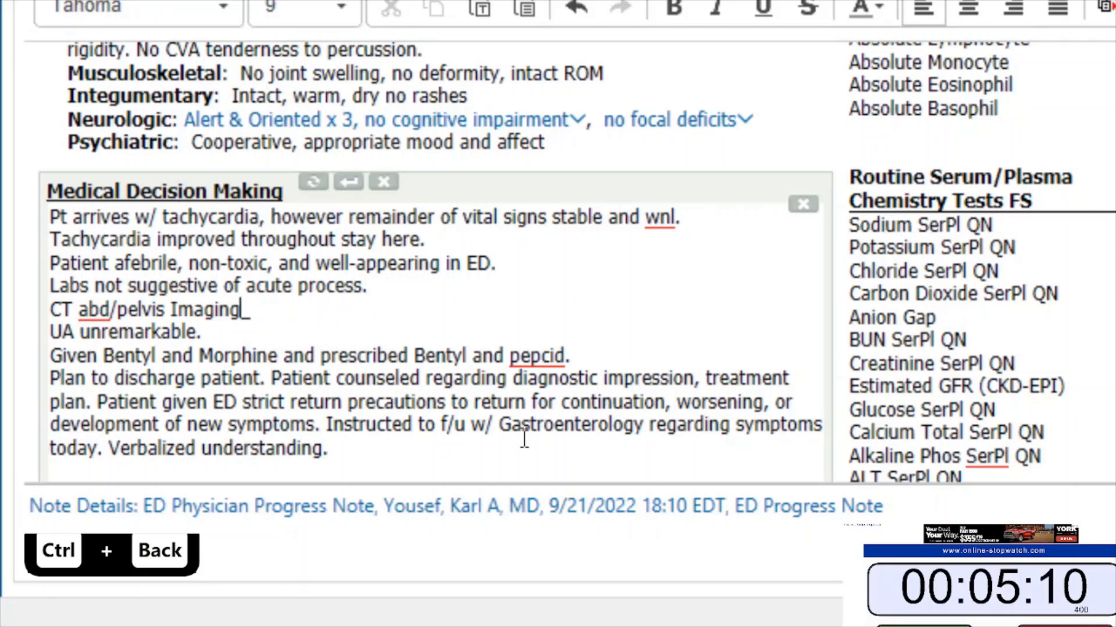
{"action": "key", "text": "ctrl+Left"}
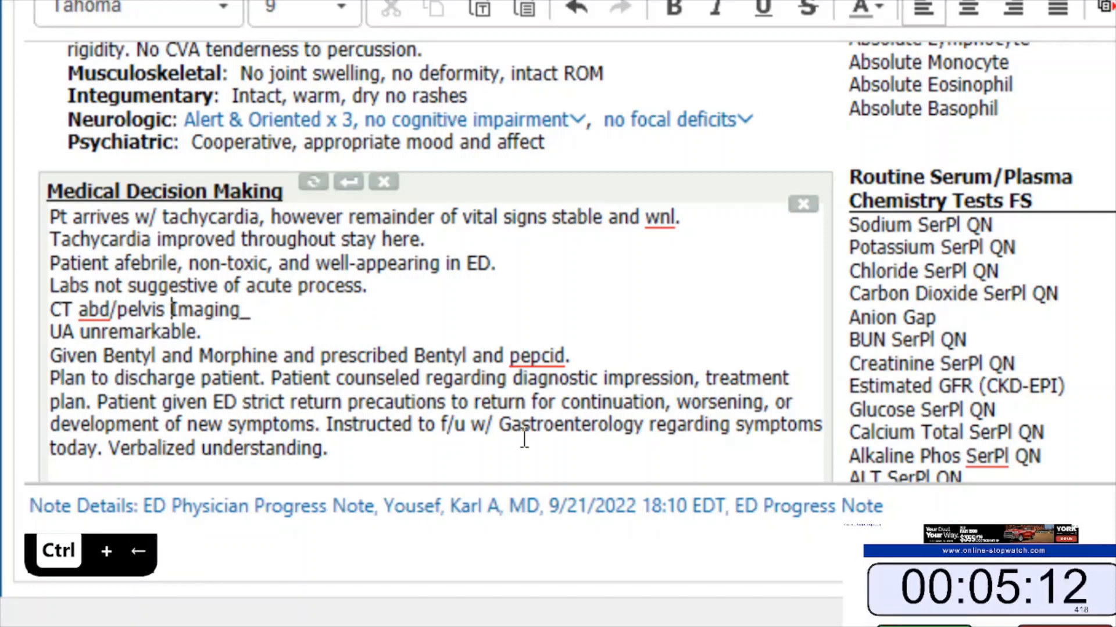
{"action": "key", "text": "ctrl+Right"}
{"action": "key", "text": "ctrl+Right"}
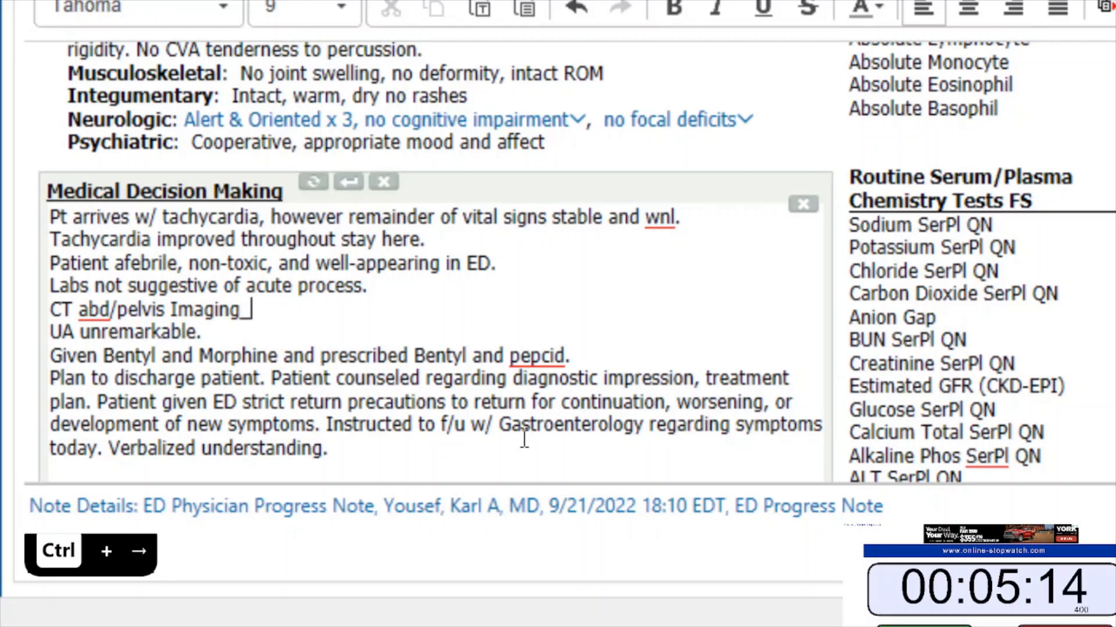
{"action": "key", "text": "ctrl+Left"}
{"action": "key", "text": "ctrl+Left"}
{"action": "key", "text": "ctrl+Left"}
{"action": "key", "text": "ctrl+Left"}
{"action": "key", "text": "ctrl+Left"}
{"action": "key", "text": "ctrl+Left"}
{"action": "key", "text": "ctrl+Up"}
{"action": "key", "text": "ctrl+Up"}
{"action": "key", "text": "ctrl+Up"}
{"action": "key", "text": "ctrl+Up"}
{"action": "key", "text": "ctrl+Down"}
{"action": "key", "text": "ctrl+Down"}
{"action": "key", "text": "ctrl+Down"}
{"action": "key", "text": "ctrl+Down"}
{"action": "key", "text": "ctrl+Down"}
{"action": "key", "text": "ctrl+Down"}
{"action": "key", "text": "ctrl+Down"}
{"action": "key", "text": "ctrl+Down"}
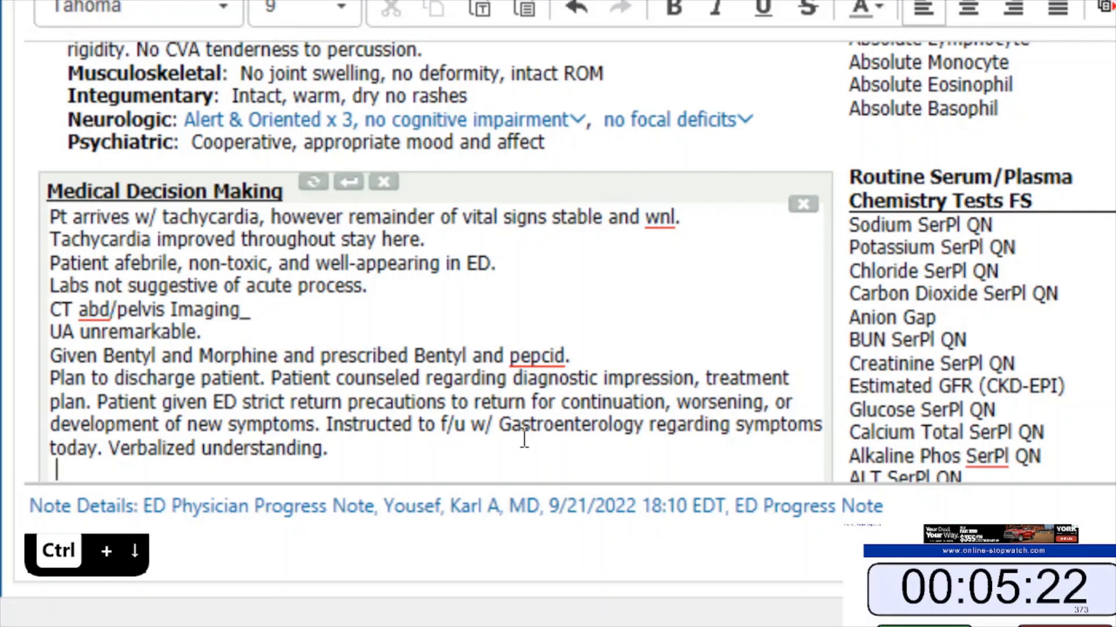
{"action": "key", "text": "ctrl+Up"}
{"action": "key", "text": "ctrl+Up"}
{"action": "key", "text": "ctrl+Up"}
{"action": "key", "text": "ctrl+Up"}
{"action": "key", "text": "ctrl+Up"}
{"action": "key", "text": "ctrl+Up"}
{"action": "key", "text": "ctrl+Up"}
{"action": "key", "text": "ctrl+Up"}
{"action": "key", "text": "ctrl+Down"}
{"action": "key", "text": "ctrl+Down"}
{"action": "key", "text": "ctrl+Down"}
{"action": "key", "text": "ctrl+Down"}
{"action": "key", "text": "ctrl+Down"}
{"action": "key", "text": "ctrl+Down"}
{"action": "key", "text": "ctrl+Down"}
{"action": "key", "text": "ctrl+Down"}
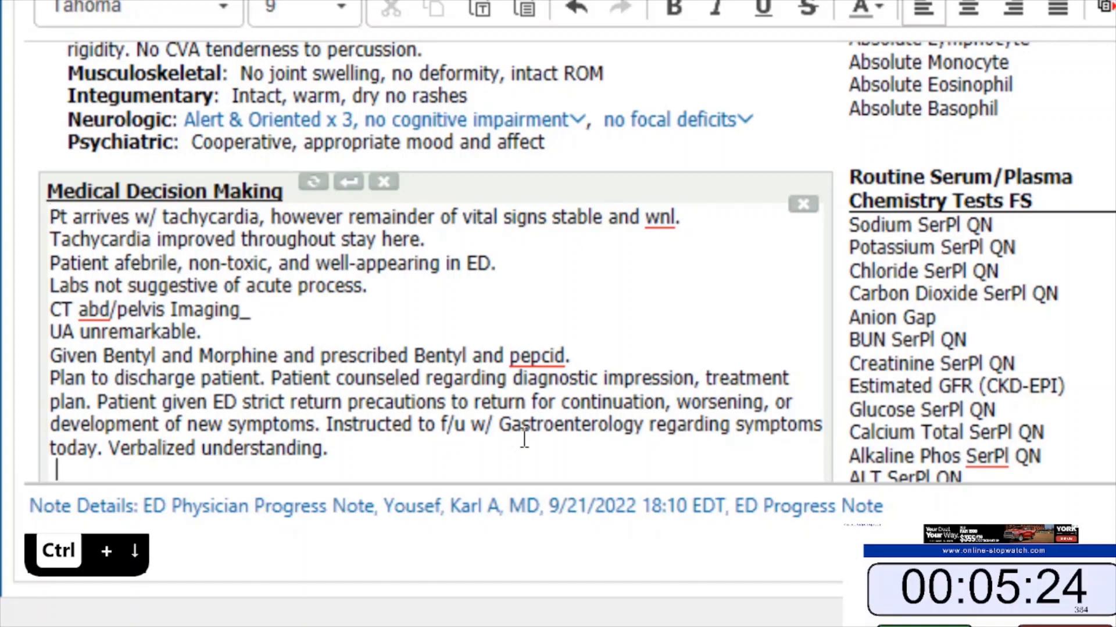
Step: Practise selecting backward word by word from "Verbalized", and delete the slash and space before "Gastroenterology"
{"action": "key", "text": "ctrl+Left"}
{"action": "key", "text": "ctrl+Left"}
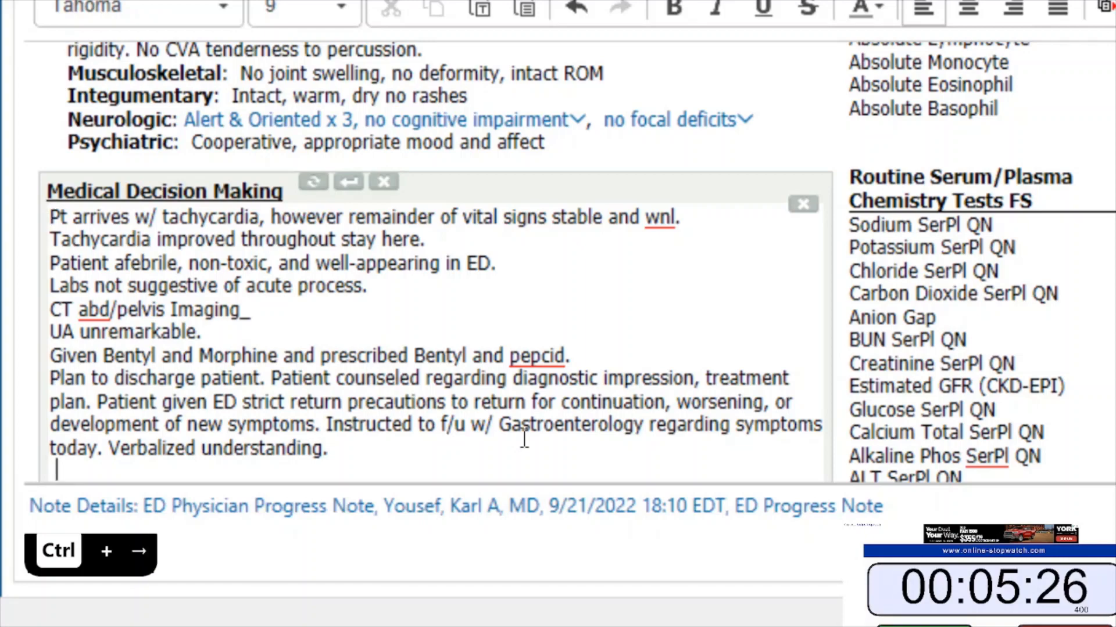
{"action": "key", "text": "ctrl+Left"}
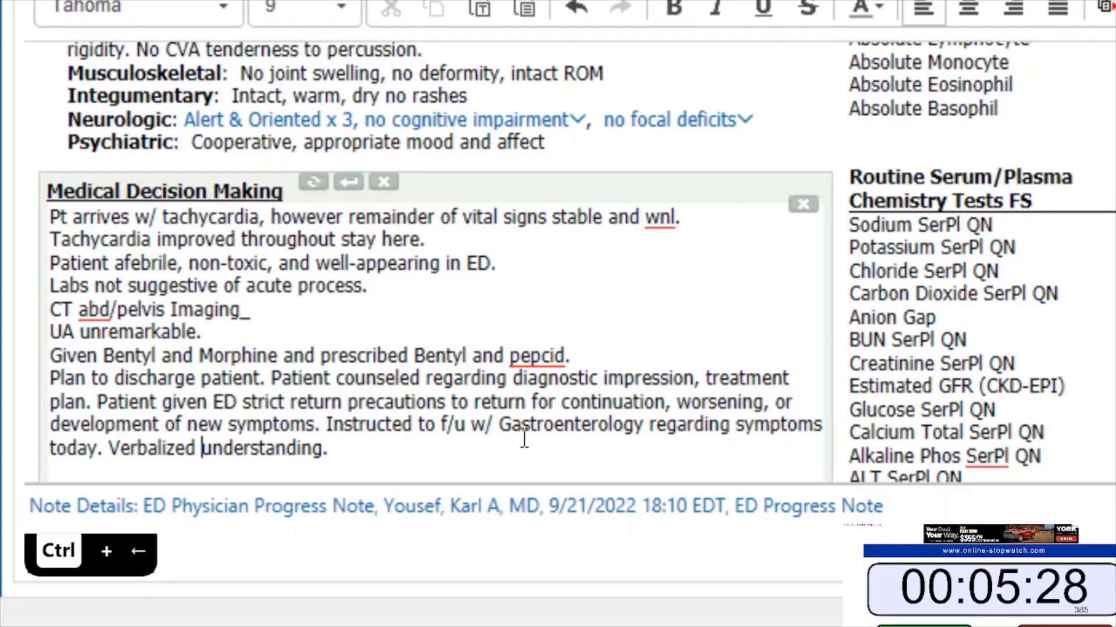
{"action": "key", "text": "ctrl+shift+Left"}
{"action": "key", "text": "ctrl+shift+Left"}
{"action": "key", "text": "ctrl+shift+Left"}
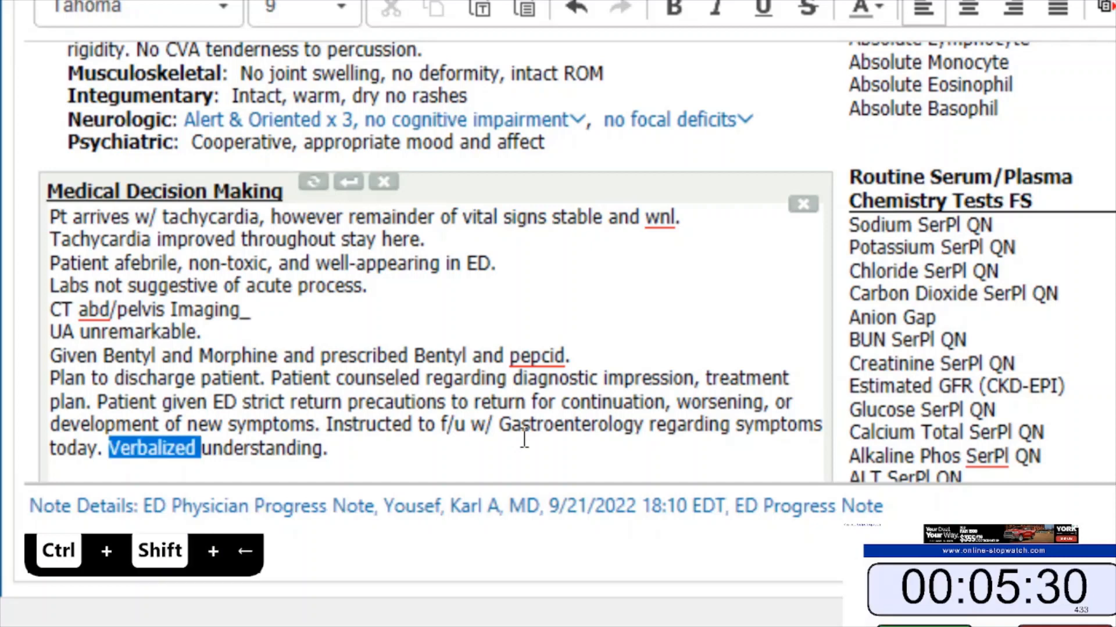
{"action": "key", "text": "ctrl+shift+Left"}
{"action": "key", "text": "ctrl+shift+Left"}
{"action": "key", "text": "ctrl+shift+Left"}
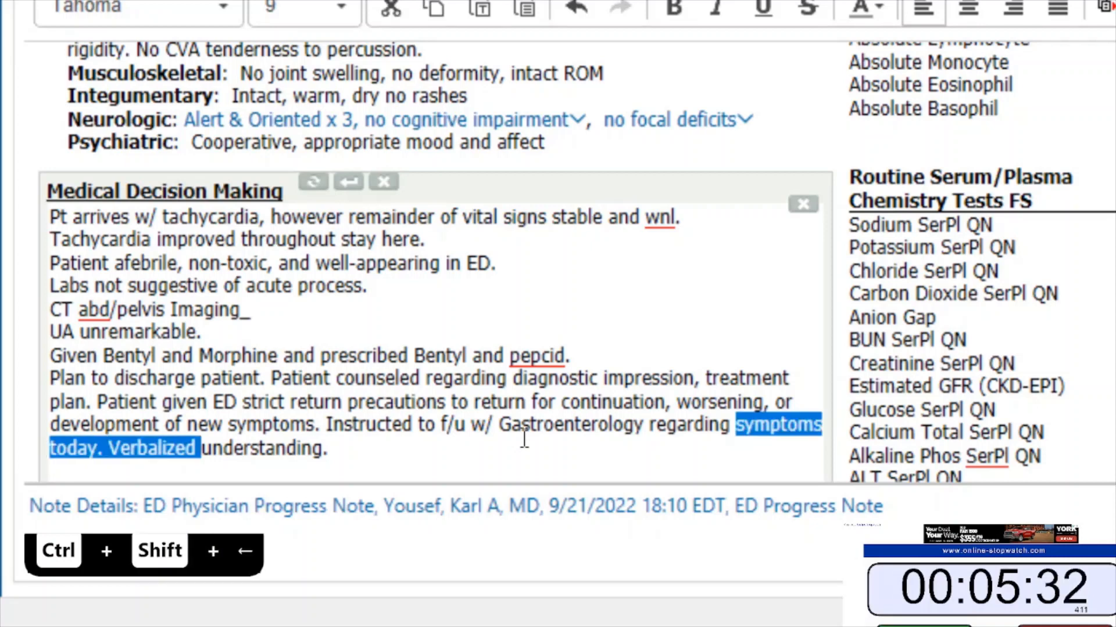
{"action": "key", "text": "ctrl+BackSpace"}
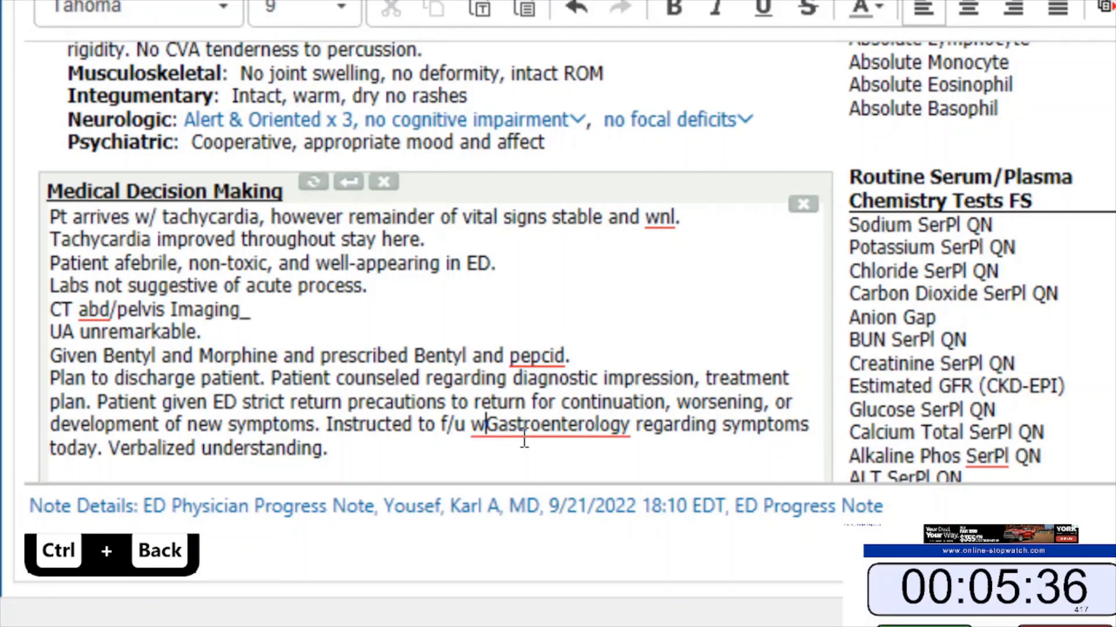
Step: Practise selecting forward from "Gastroenterology" by word and by character, and delete "regarding" before "symptoms today"
{"action": "key", "text": "ctrl+shift+Right"}
{"action": "key", "text": "ctrl+shift+Right"}
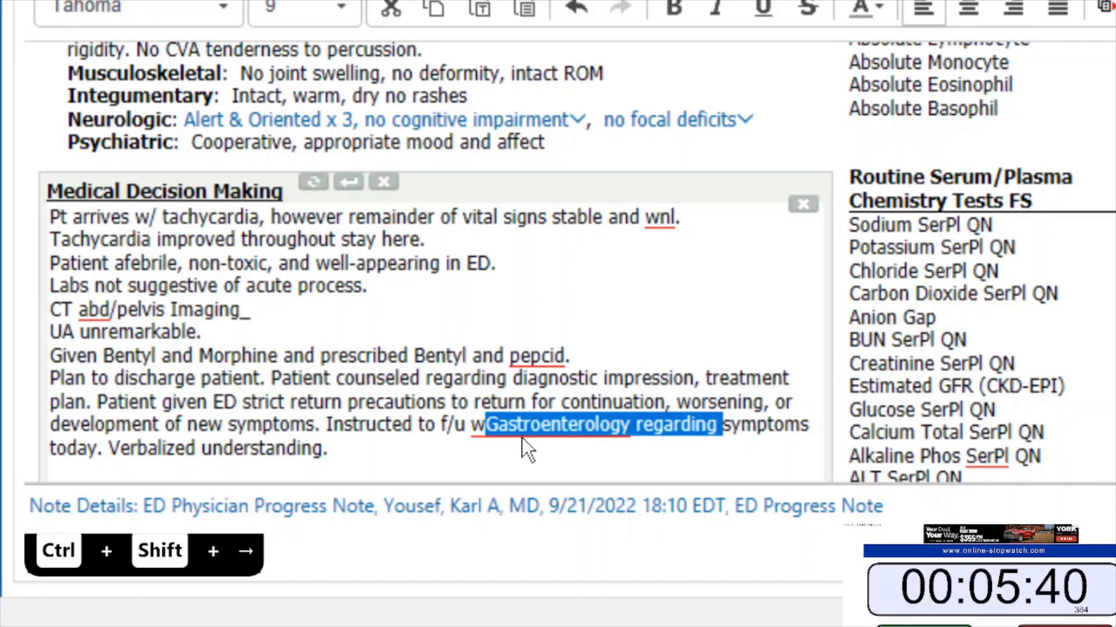
{"action": "key", "text": "Right"}
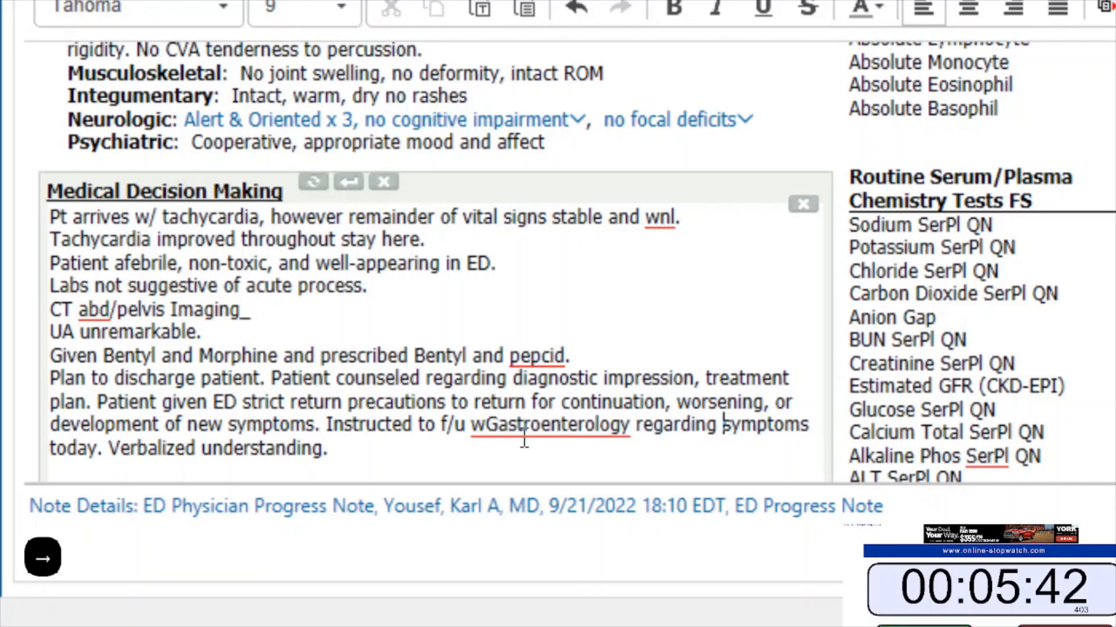
{"action": "key", "text": "shift+Right"}
{"action": "key", "text": "shift+Right"}
{"action": "key", "text": "shift+Right"}
{"action": "key", "text": "shift+Right"}
{"action": "key", "text": "shift+Right"}
{"action": "key", "text": "shift+Right"}
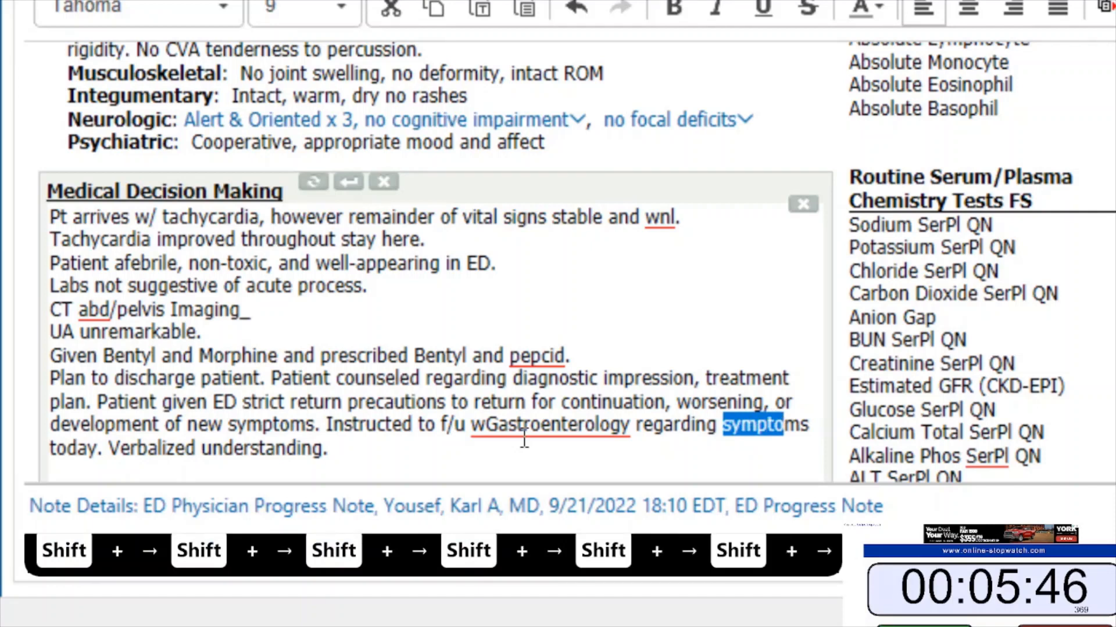
{"action": "key", "text": "ctrl+BackSpace"}
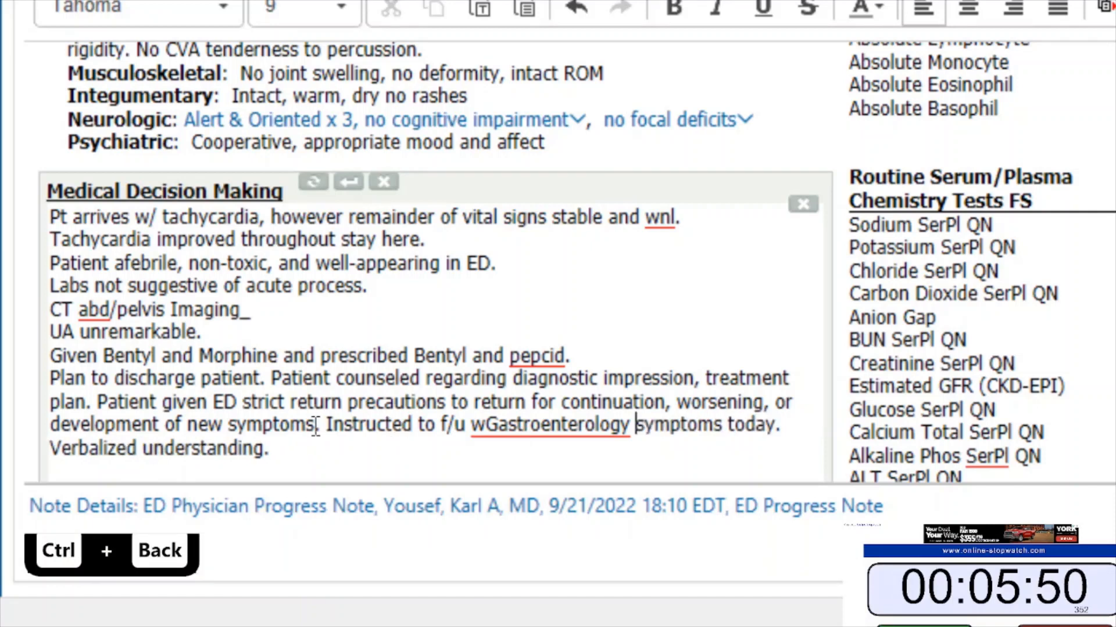
{"action": "left_click_drag", "start_coordinate": [326, 426], "coordinate": [351, 451]}
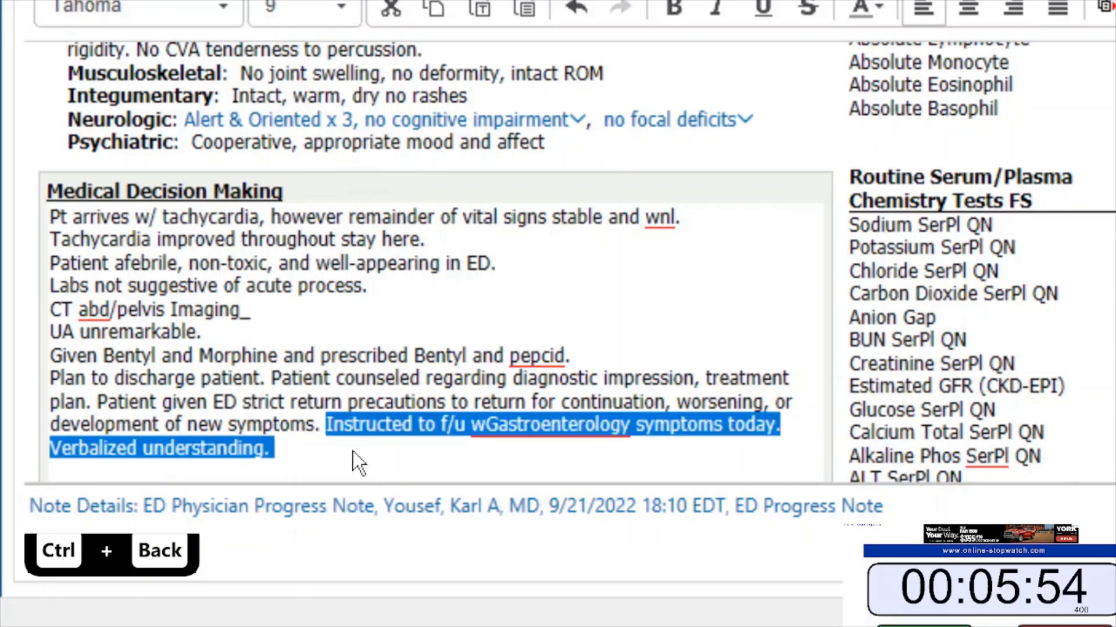
{"action": "left_click", "coordinate": [353, 451]}
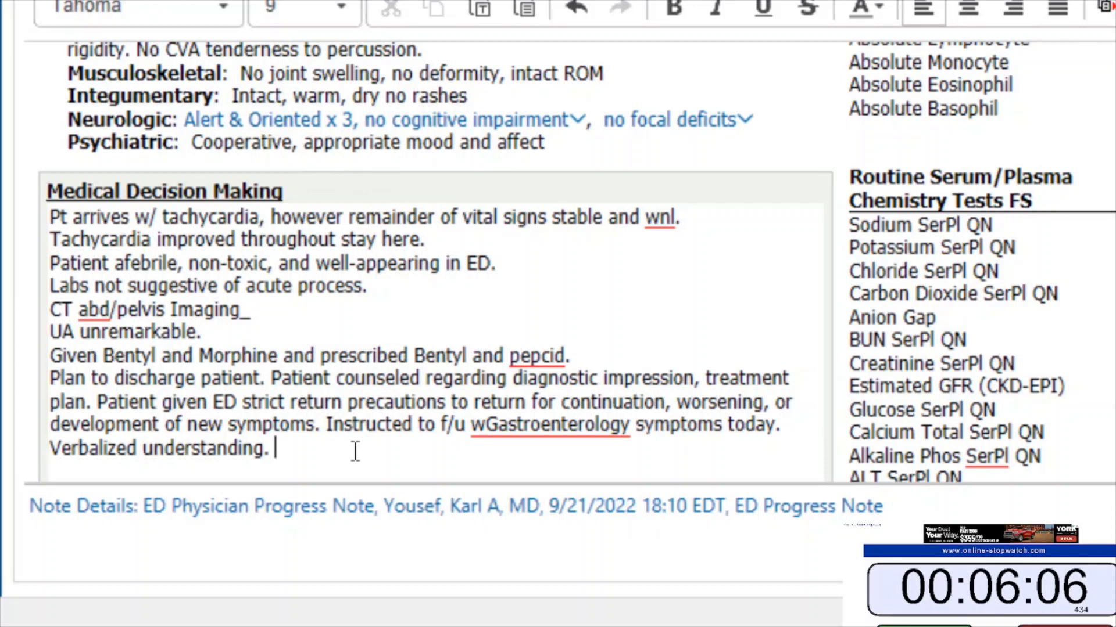
{"action": "key", "text": "Page_Up"}
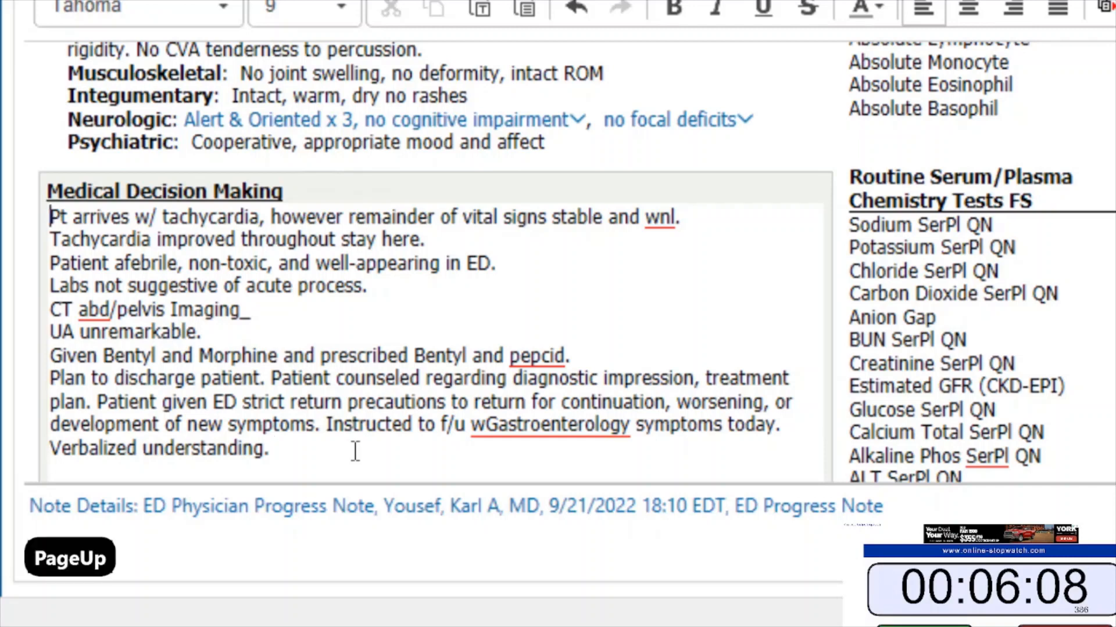
{"action": "key", "text": "Page_Down"}
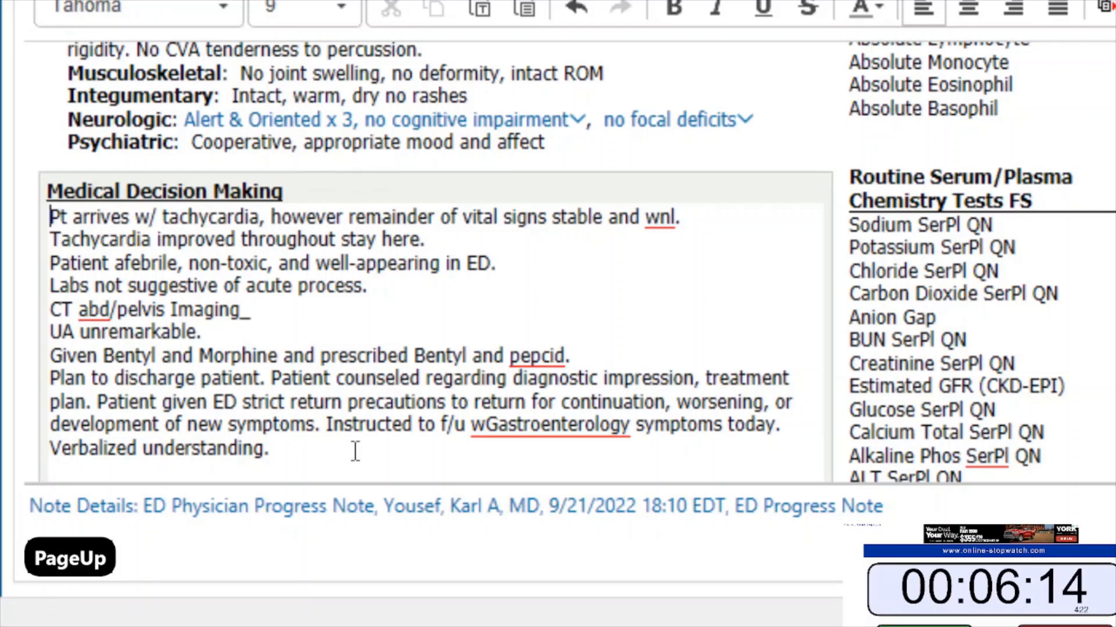
{"action": "key", "text": "End"}
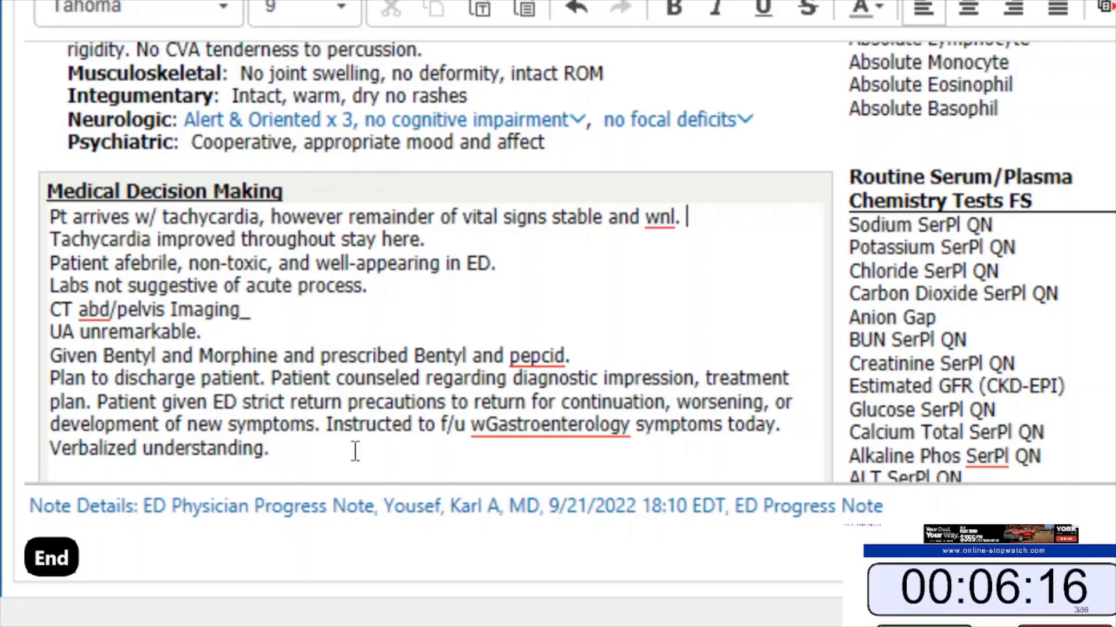
{"action": "key", "text": "Home"}
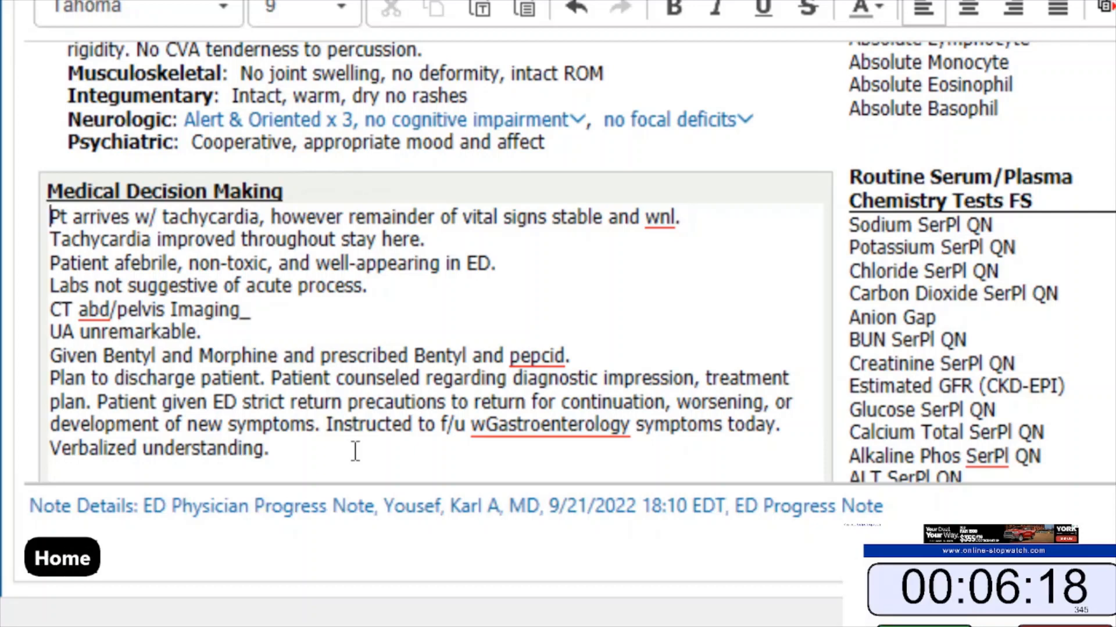
{"action": "key", "text": "End"}
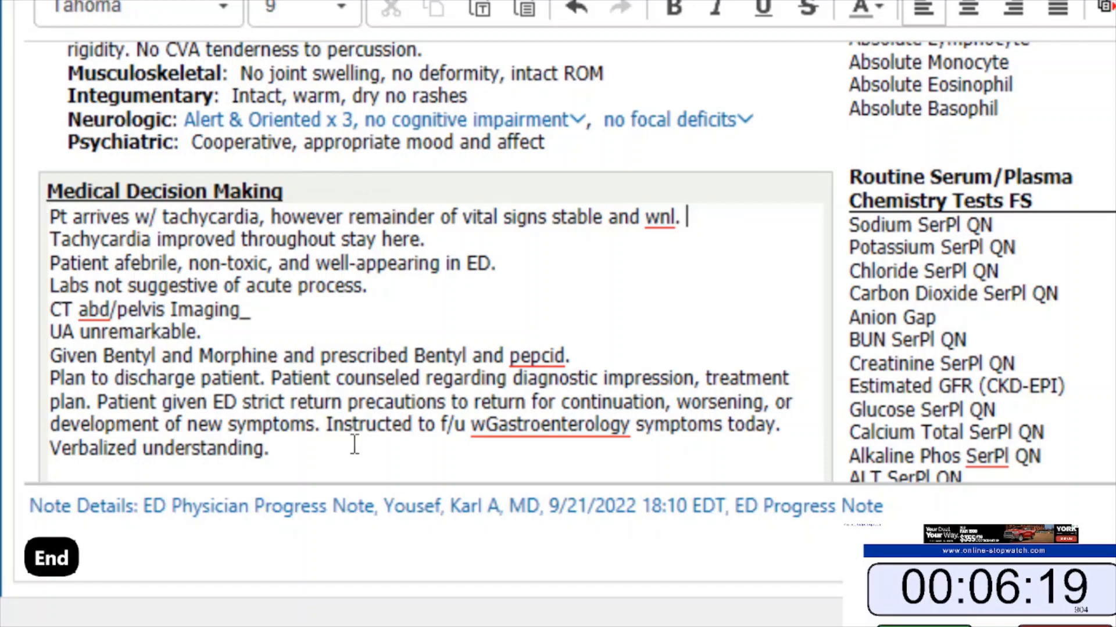
Step: Insert "as well as hypotension" after "Tachycardia improved" in the Medical Decision Making text
{"action": "left_click", "coordinate": [234, 241]}
{"action": "left_click", "coordinate": [240, 239]}
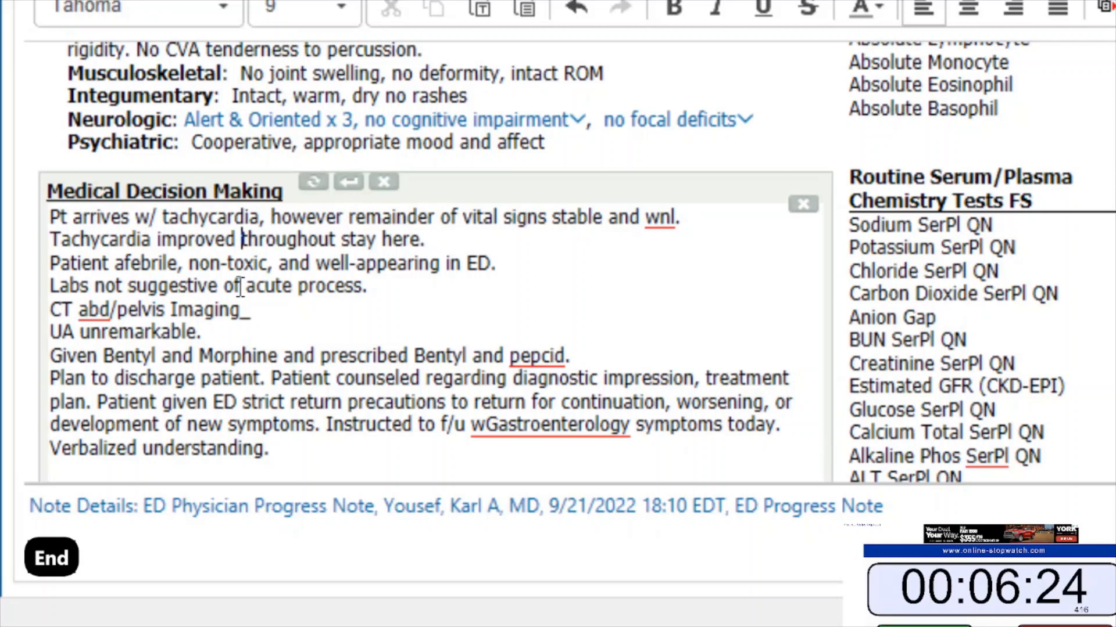
{"action": "type", "text": "as well "}
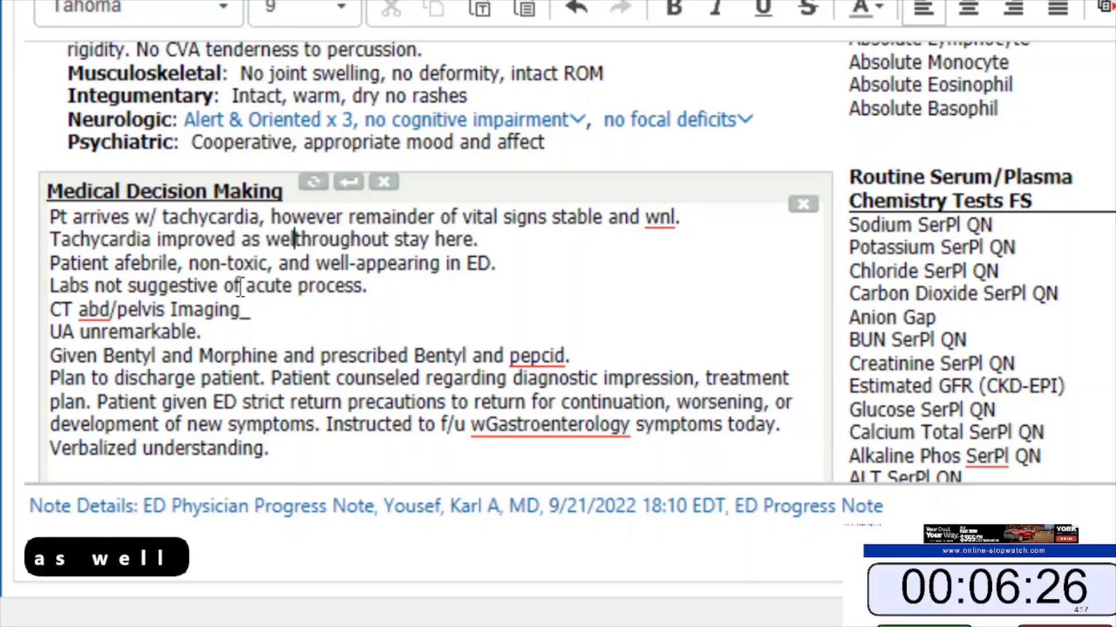
{"action": "type", "text": "as hypote"}
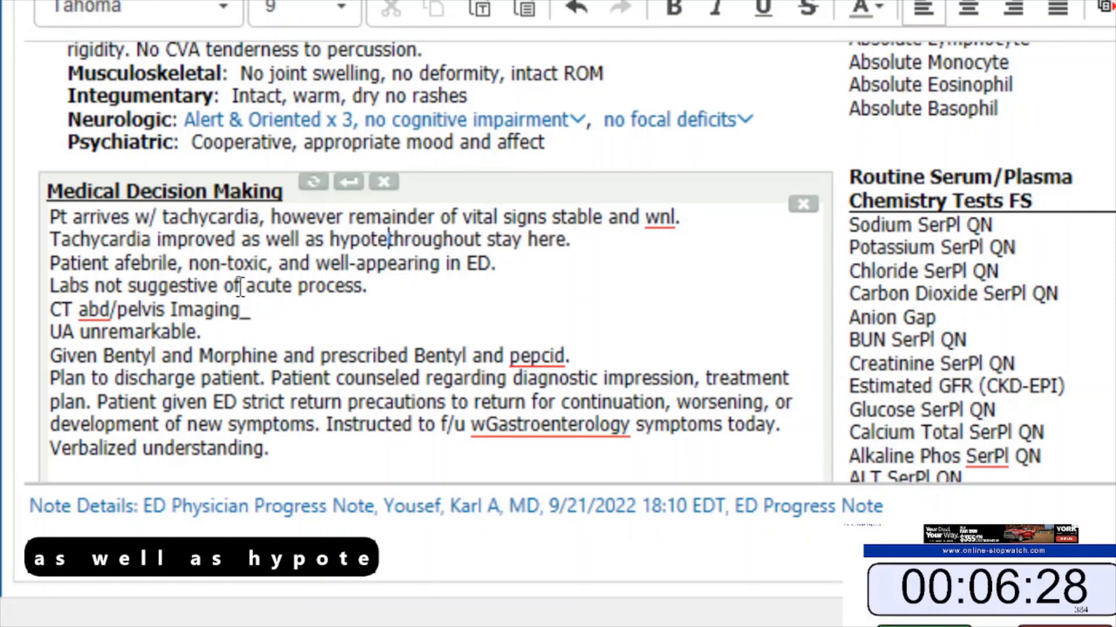
{"action": "type", "text": "nsion"}
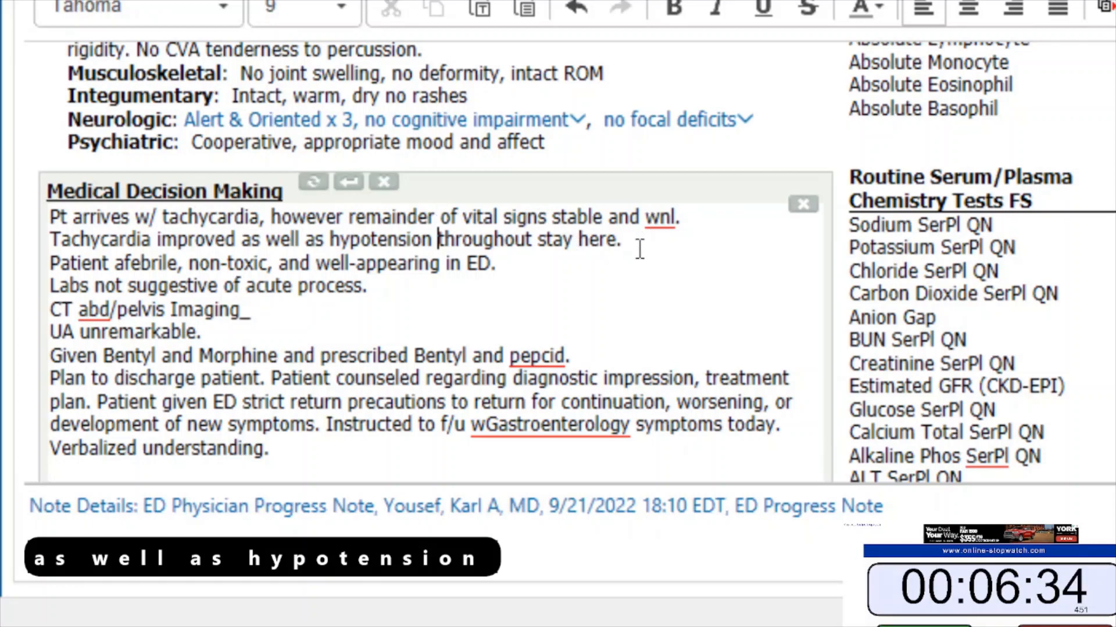
Step: Add the text "Start typing again" at the end of the tachycardia line, after "stay here."
{"action": "key", "text": "Right"}
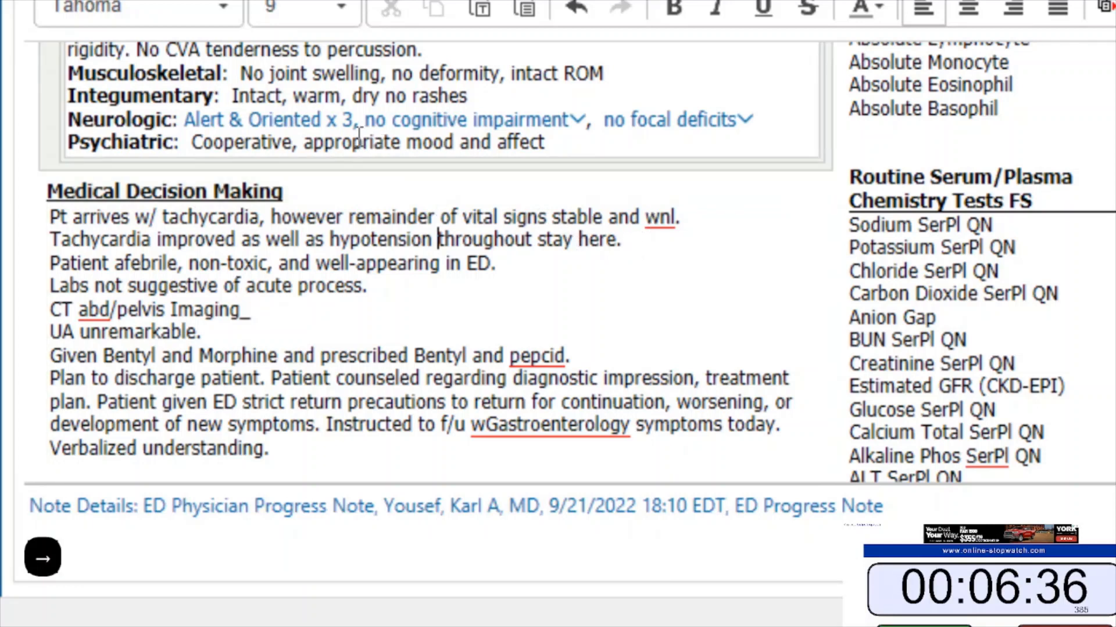
{"action": "key", "text": "End"}
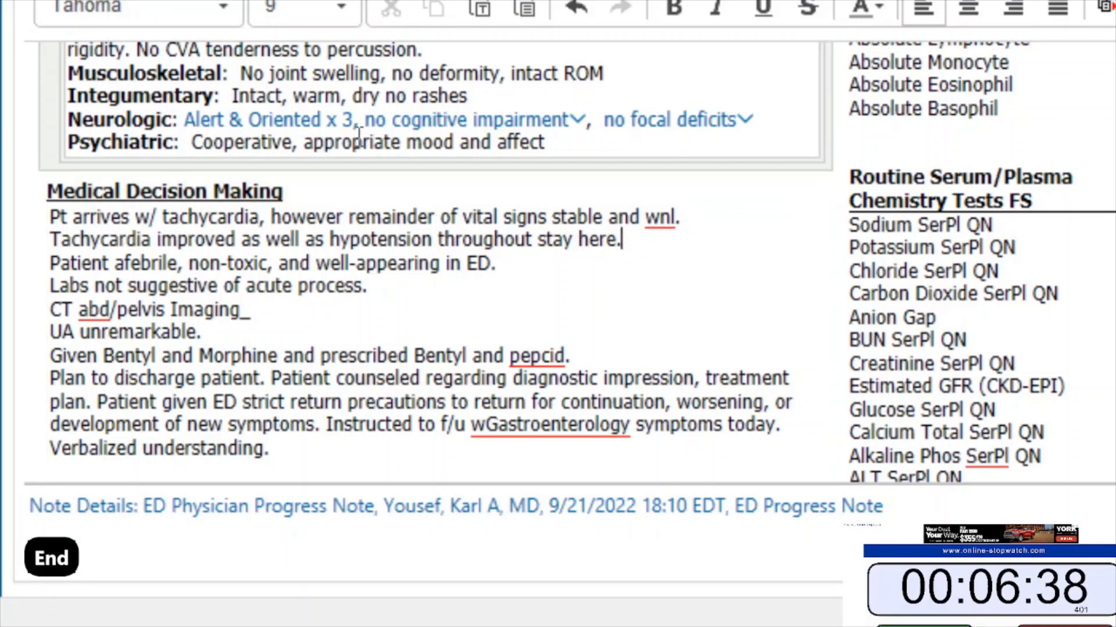
{"action": "type", "text": "W"}
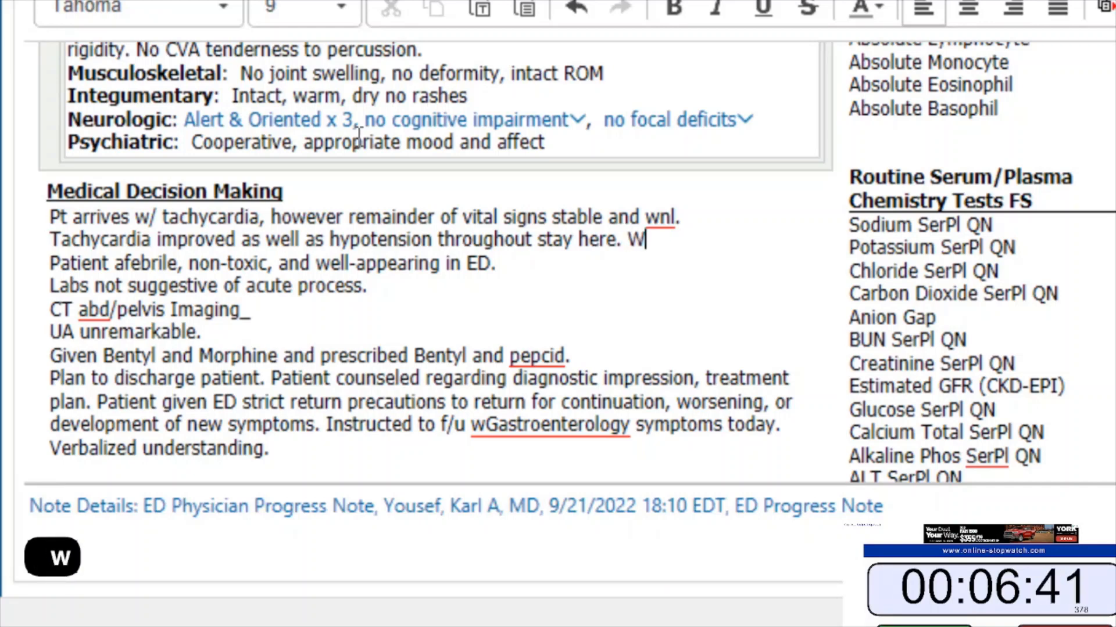
{"action": "key", "text": "BackSpace"}
{"action": "type", "text": "Sta"}
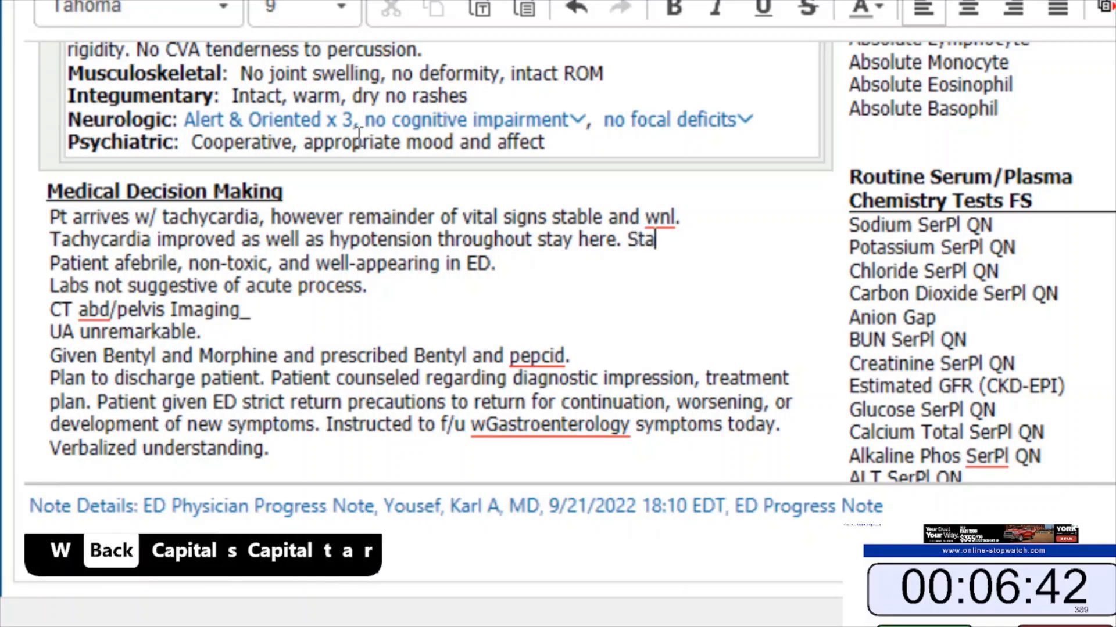
{"action": "type", "text": "rt typing again"}
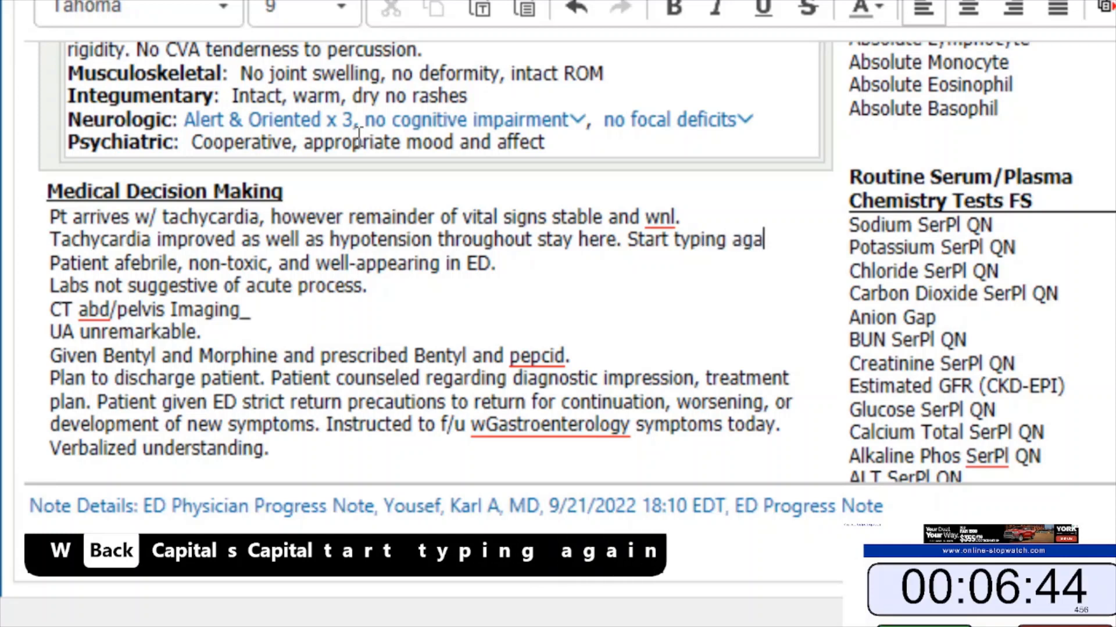
Step: Delete the words "again" and "typing" from the end of the tachycardia line, leaving "Start"
{"action": "key", "text": "ctrl+Left"}
{"action": "key", "text": "ctrl+Right"}
{"action": "key", "text": "ctrl+BackSpace"}
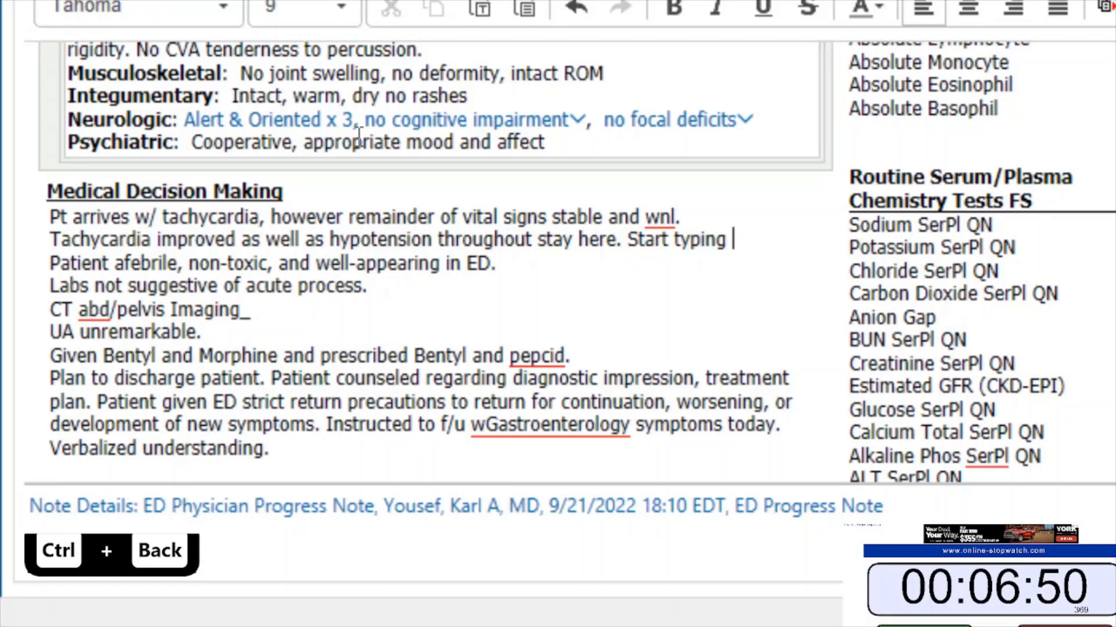
{"action": "key", "text": "Left"}
{"action": "key", "text": "Left"}
{"action": "key", "text": "ctrl+Left"}
{"action": "key", "text": "Left"}
{"action": "key", "text": "Right"}
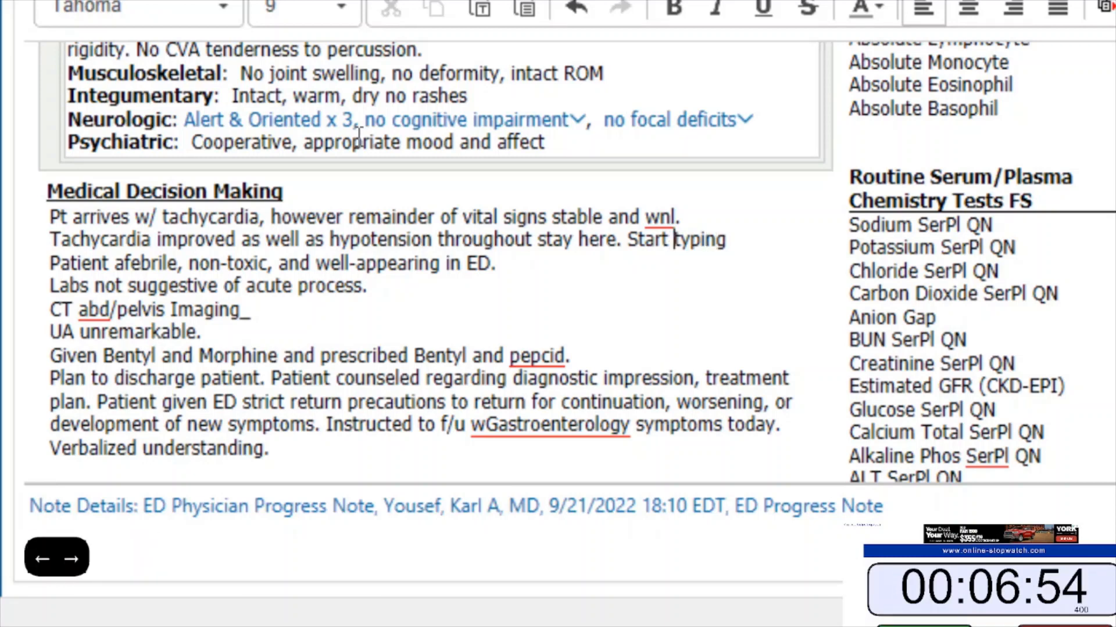
{"action": "key", "text": "ctrl+Delete"}
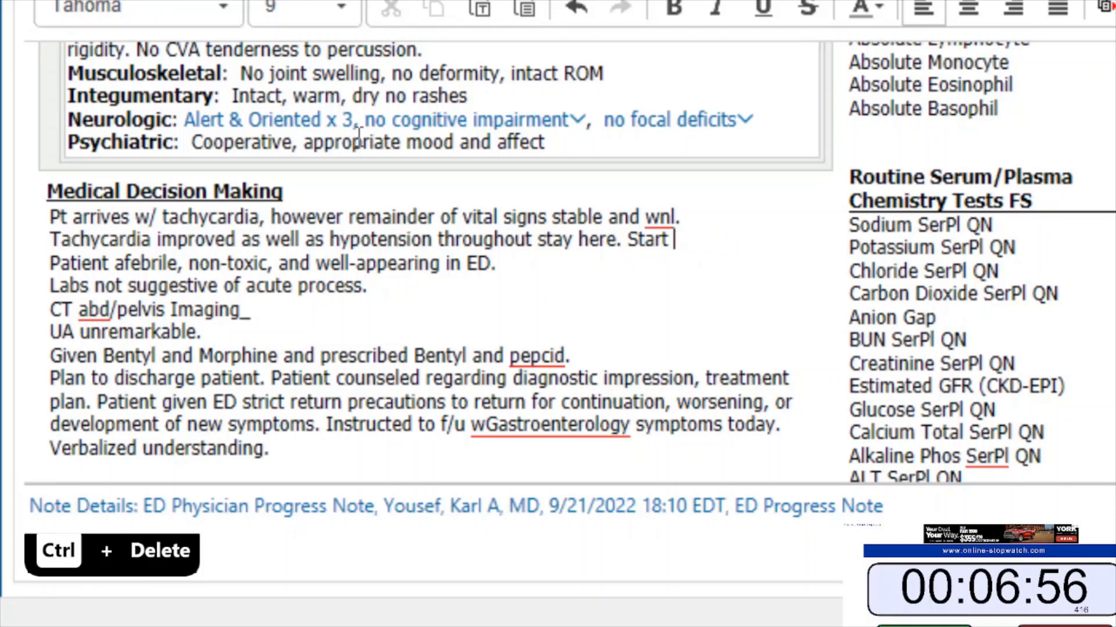